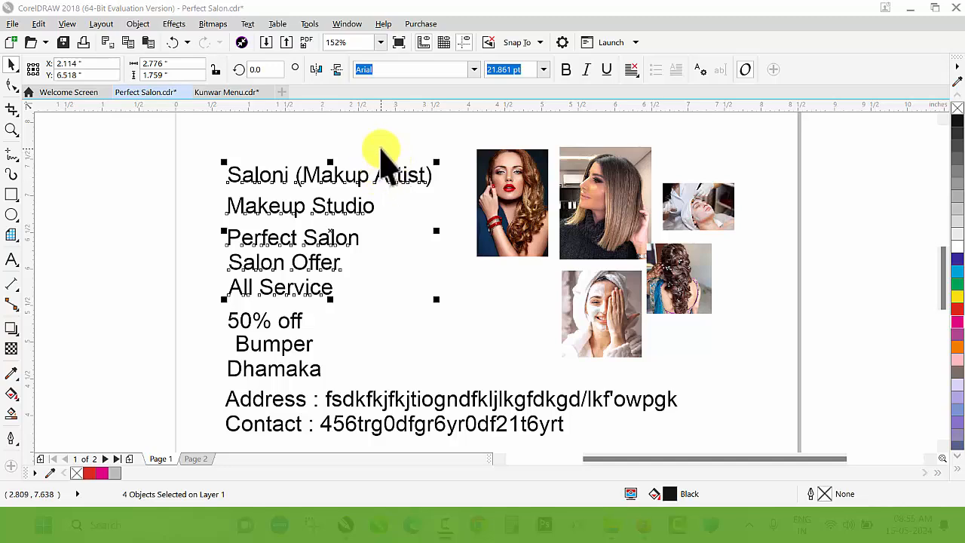
- Move all the text lines, photos and the logo together off the page into the blank area beside it
click(454, 147)
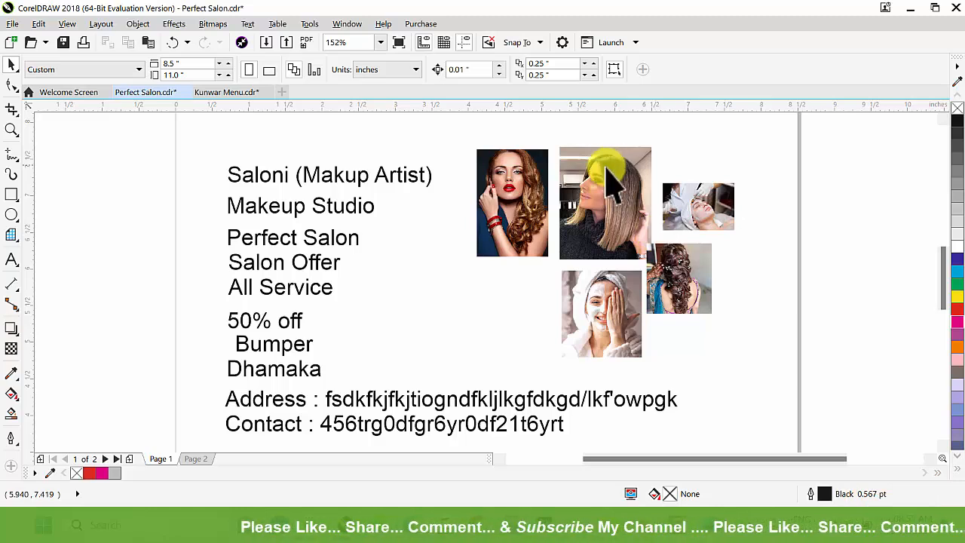
scroll(325, 230, down, 3)
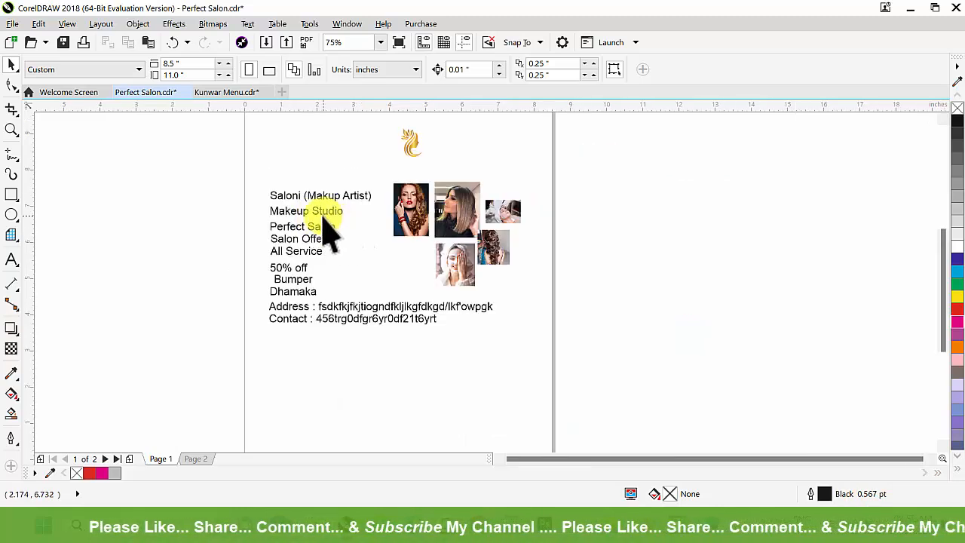
scroll(328, 233, down, 2)
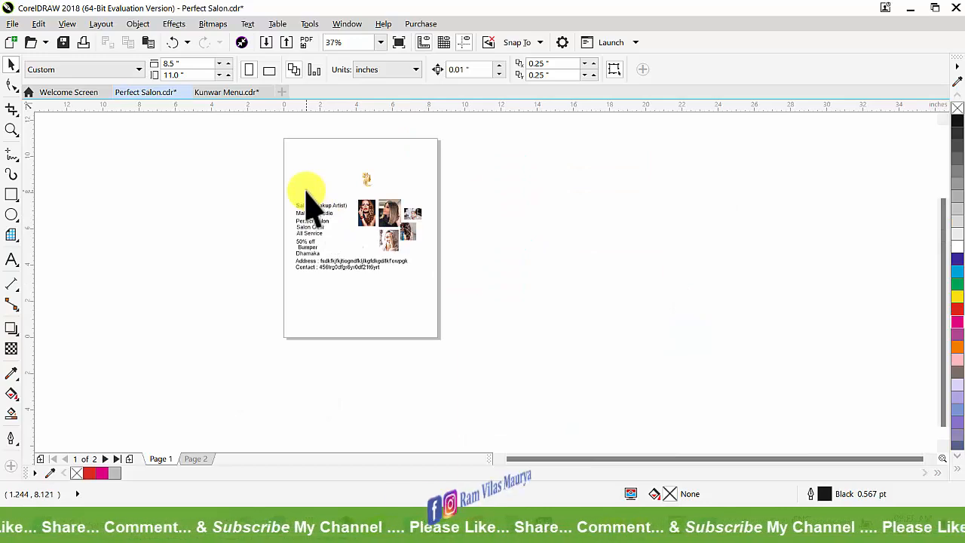
drag(229, 140, 529, 352)
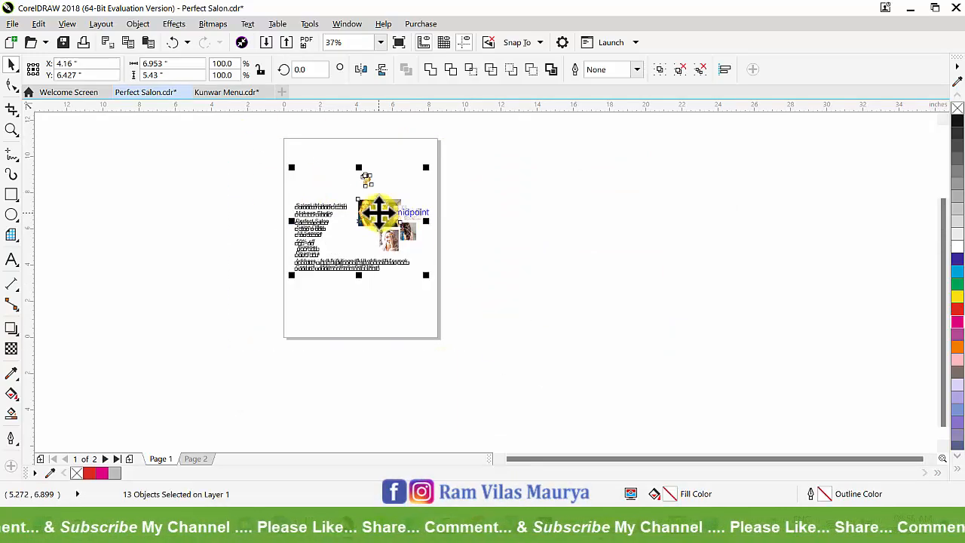
drag(377, 214, 538, 242)
key(z)
drag(269, 135, 499, 345)
key(space)
click(599, 364)
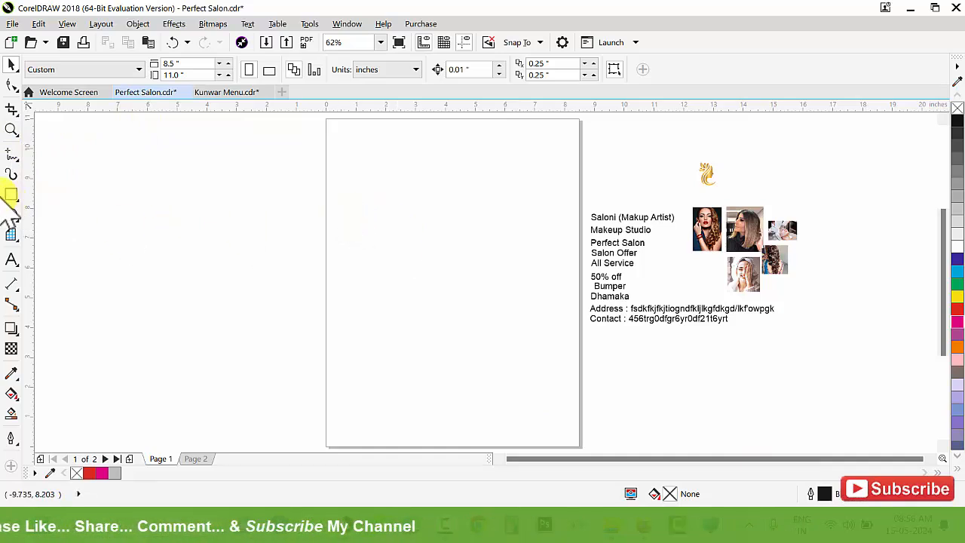
- Add a page-sized rectangle, then draw a smaller one about 4.23 × 5.51 inches hanging from the page's top edge
double_click(12, 195)
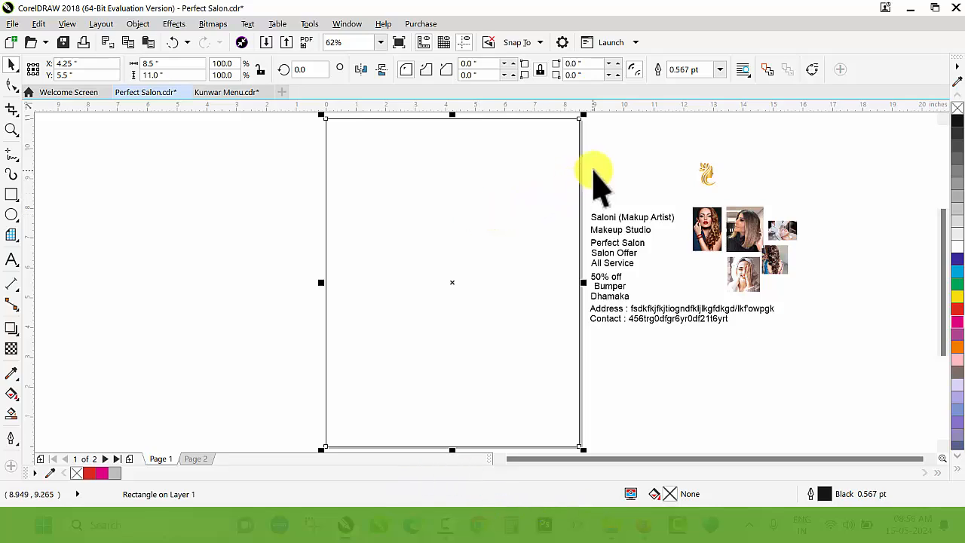
click(528, 153)
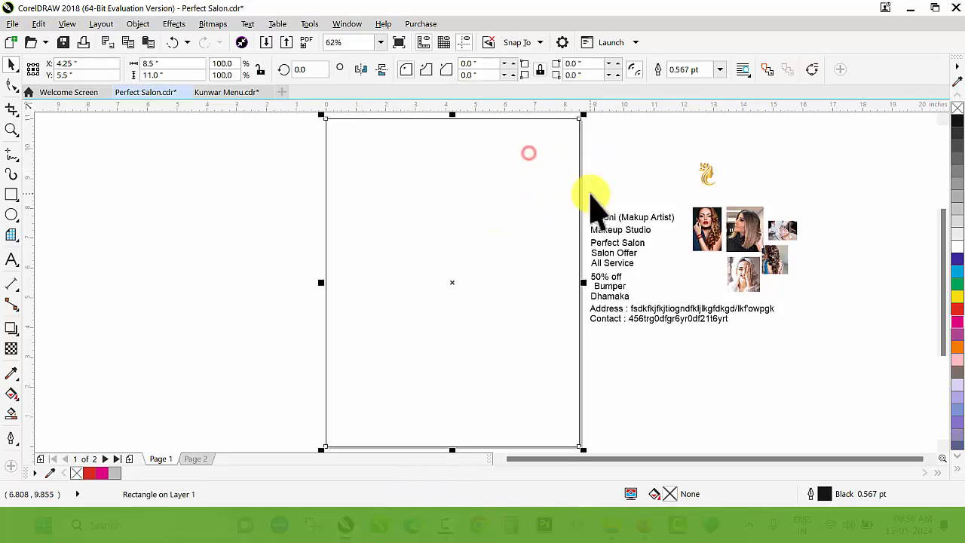
click(11, 195)
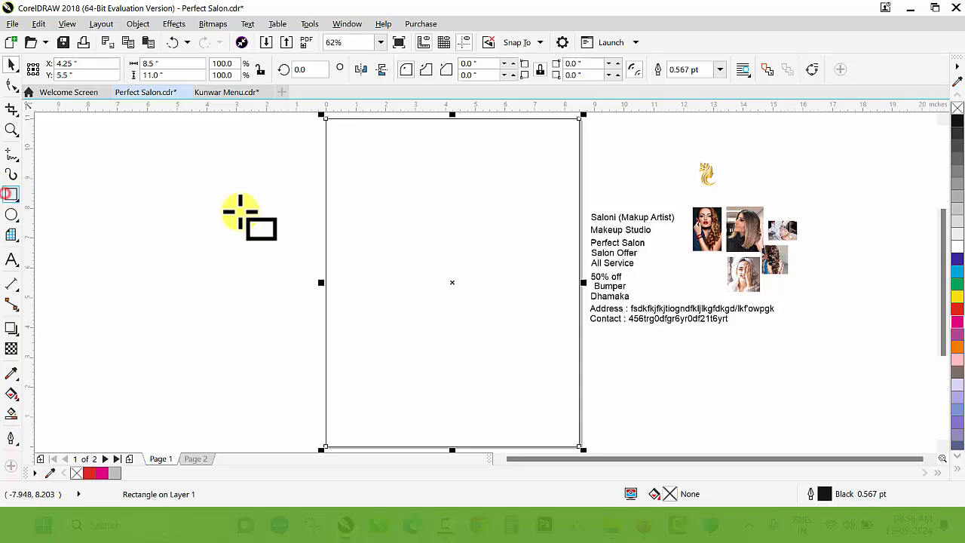
drag(440, 119, 564, 284)
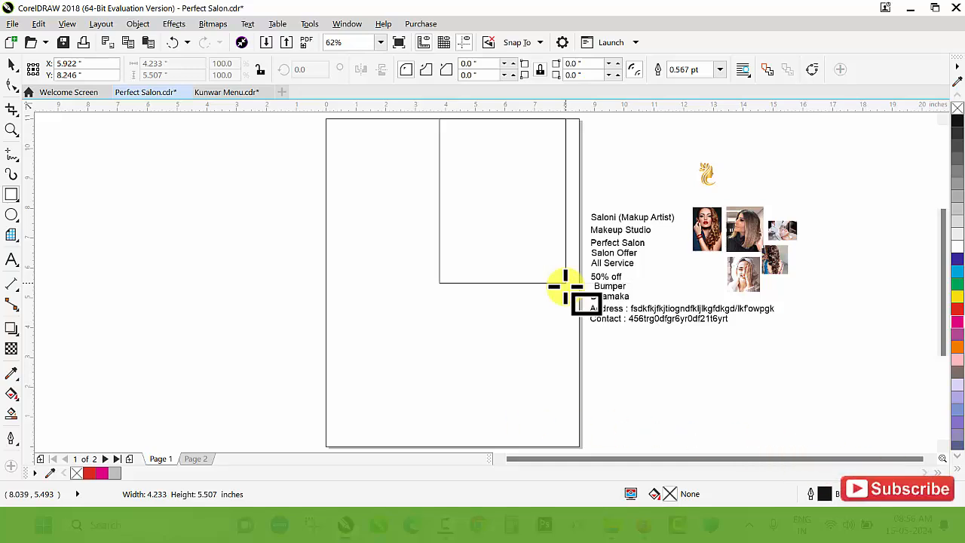
drag(565, 285, 566, 285)
key(space)
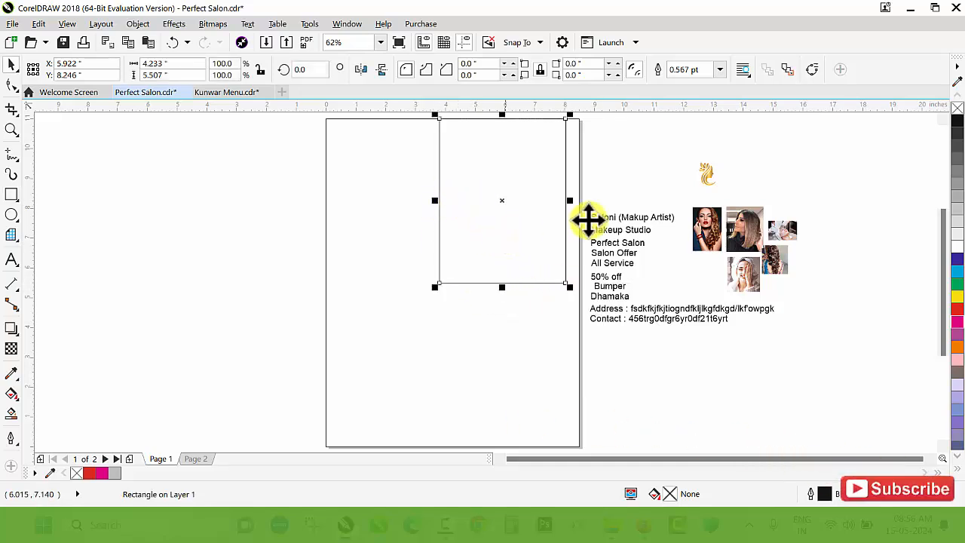
- Fill the smaller rectangle with 10% black and fully round its two lower corners to a radius of about 2.12 inches
click(956, 227)
key(z)
click(390, 183)
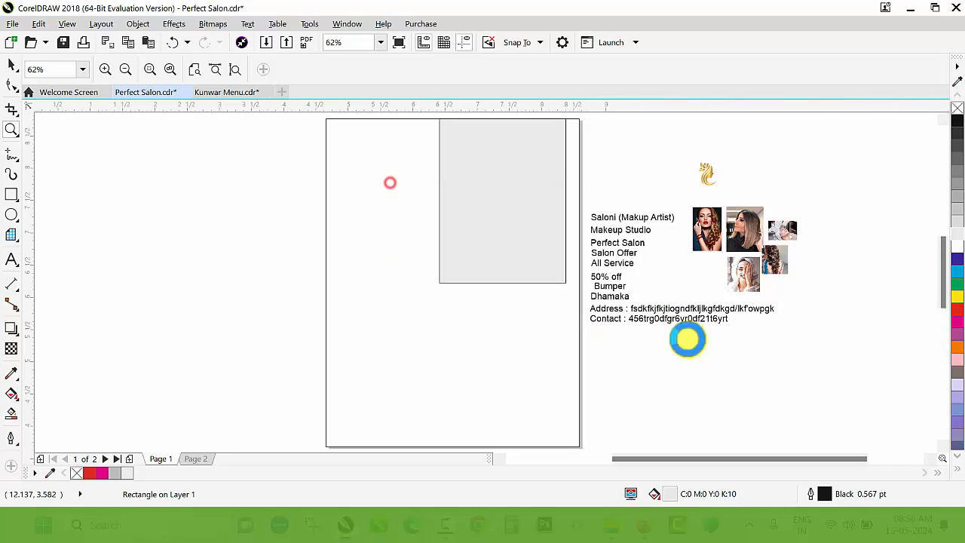
key(space)
click(10, 84)
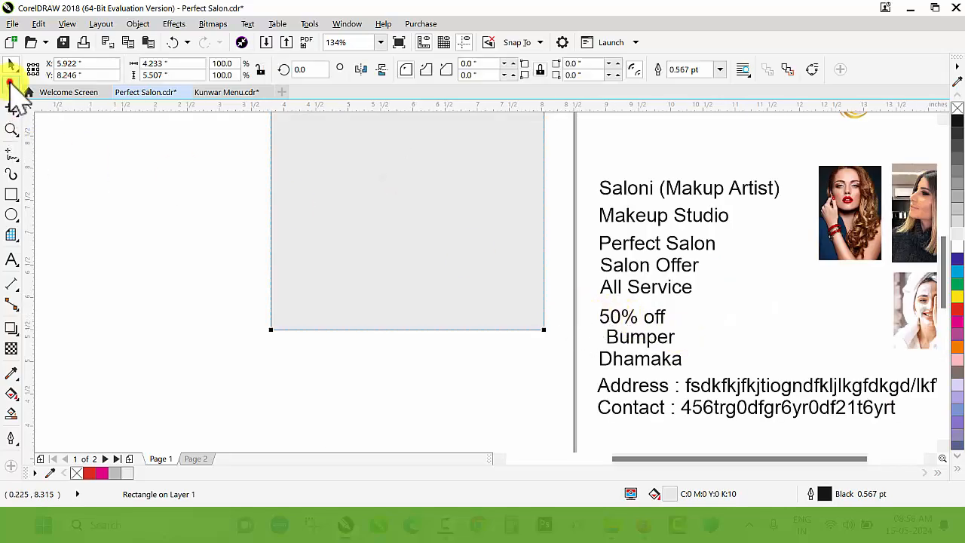
drag(270, 330, 527, 183)
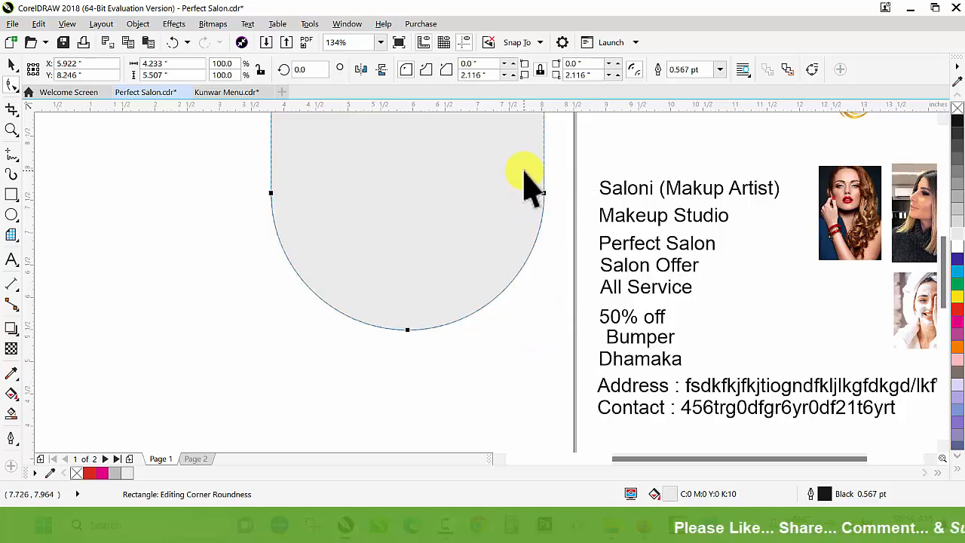
key(space)
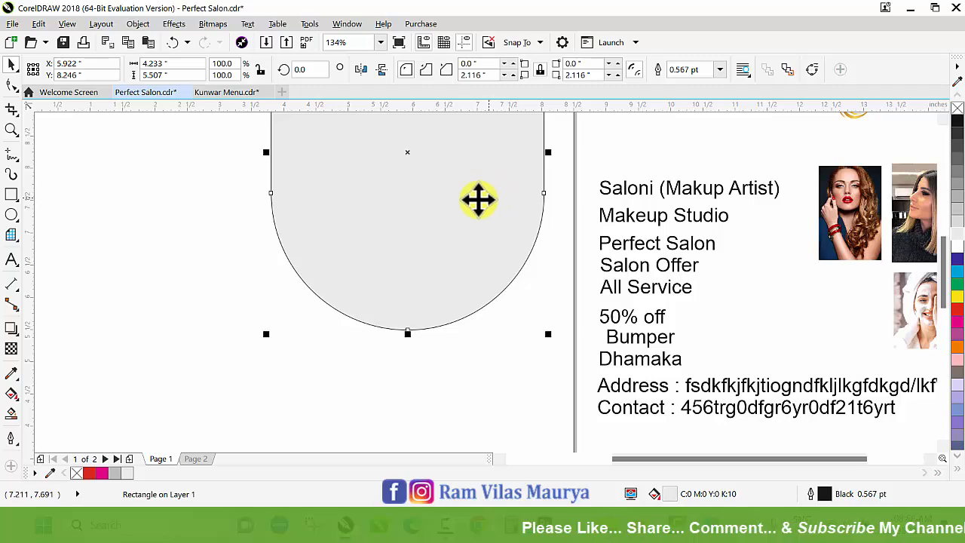
- Enlarge the grey rounded shape proportionally to about 4.51 × 5.87 inches, keeping it against the page's top edge
scroll(441, 280, down, 3)
key(z)
drag(362, 179, 527, 340)
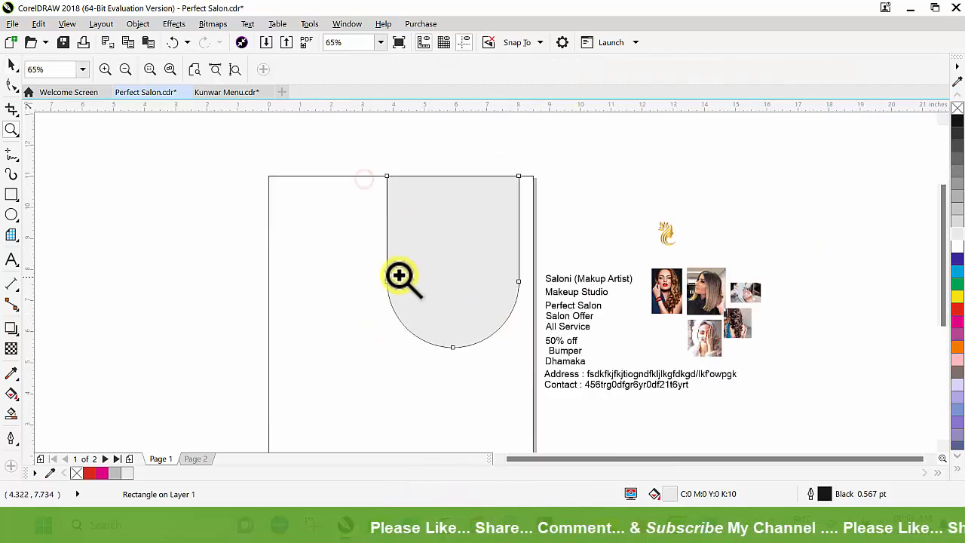
key(space)
drag(380, 358, 371, 369)
key(space)
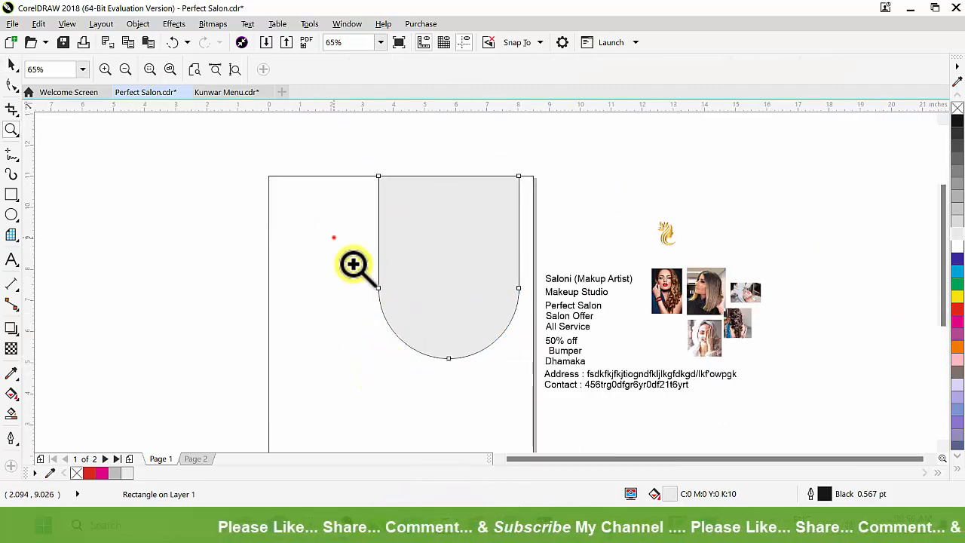
- Apply a one-step inside contour with an offset of about 0.133 inches to the grey rounded shape
drag(352, 264, 545, 387)
key(space)
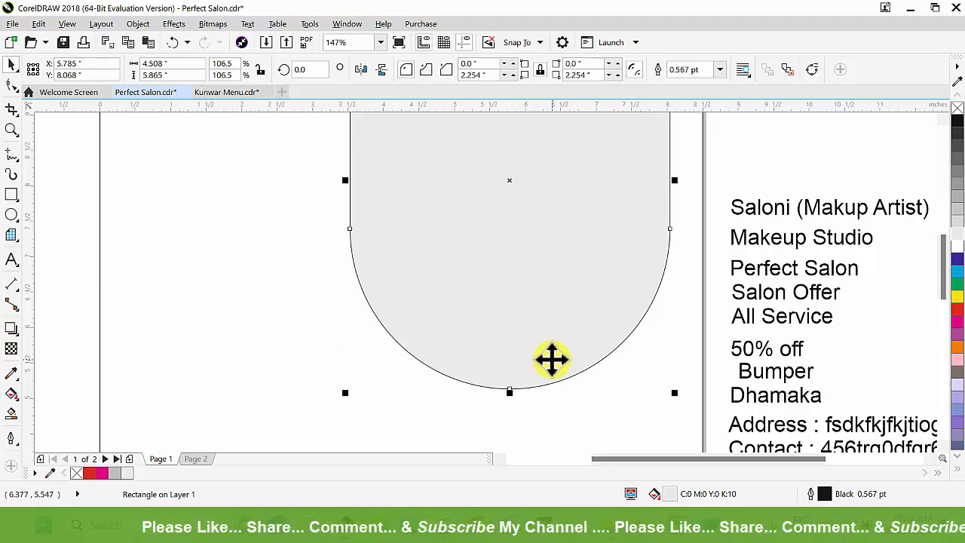
click(15, 330)
click(73, 343)
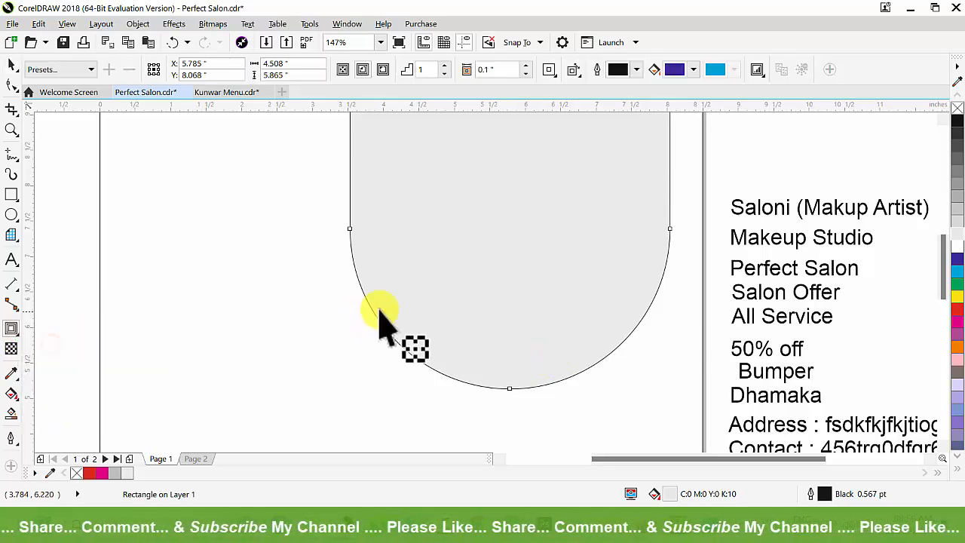
drag(388, 324, 360, 310)
key(space)
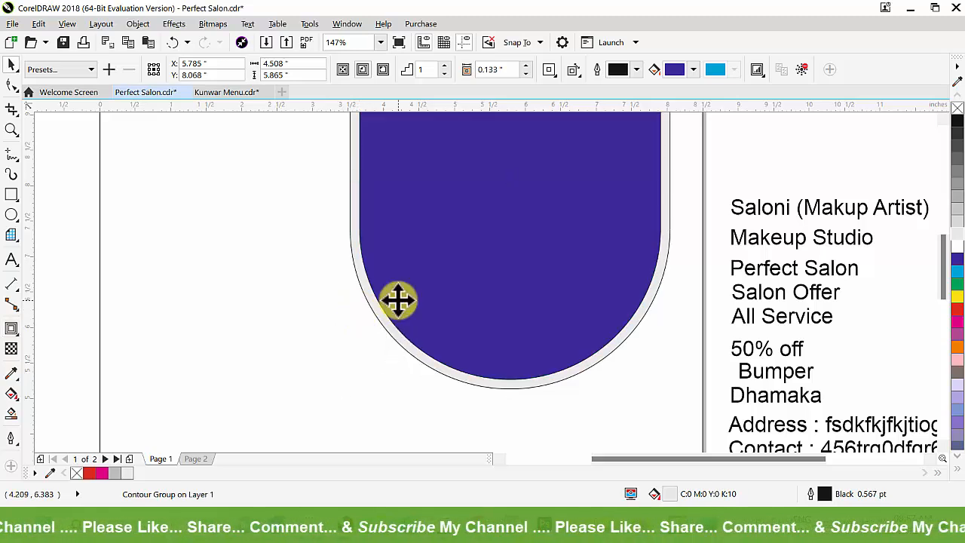
- Break the contour group apart and remove the fill from the inner curve
key(ctrl+k)
click(746, 172)
click(643, 175)
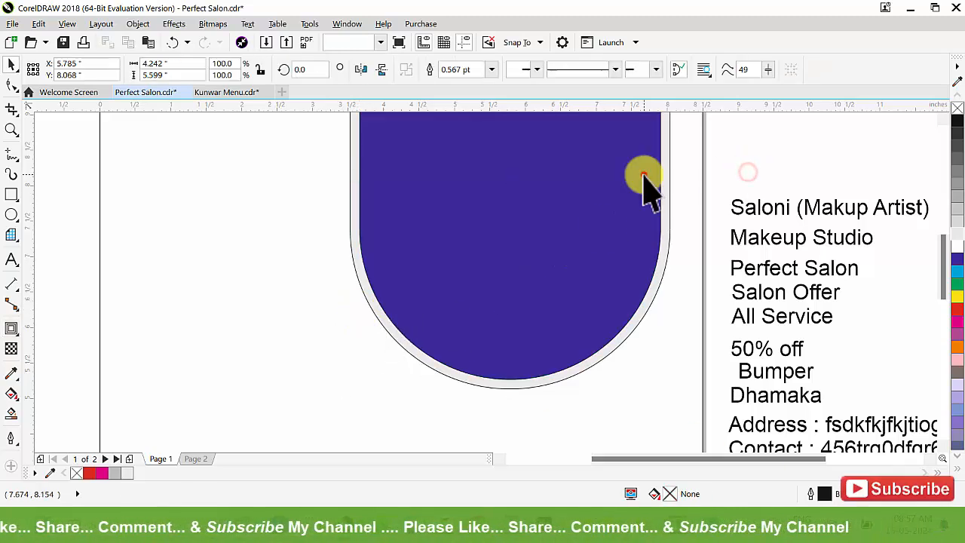
click(957, 107)
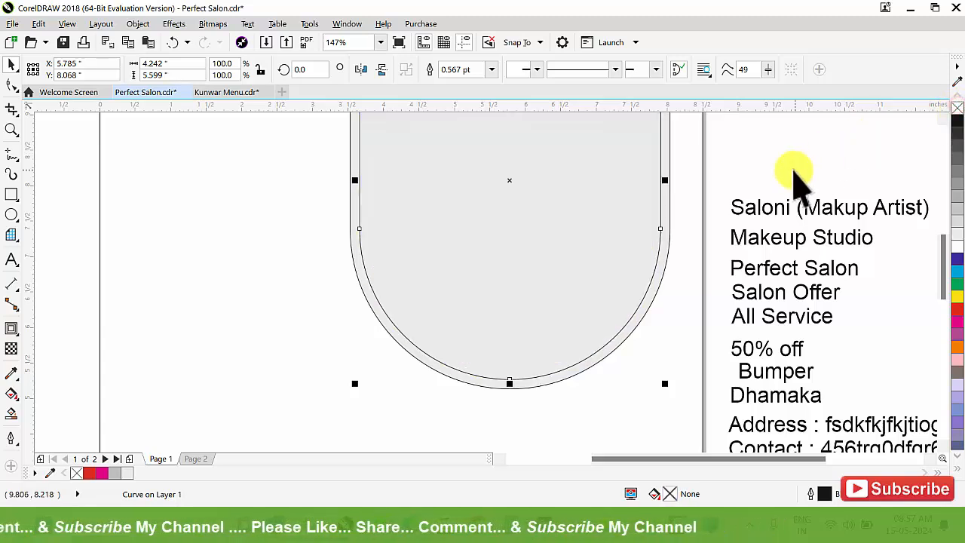
- Give the inner curve a finely dashed outline with a width of 1.5 pt
click(489, 69)
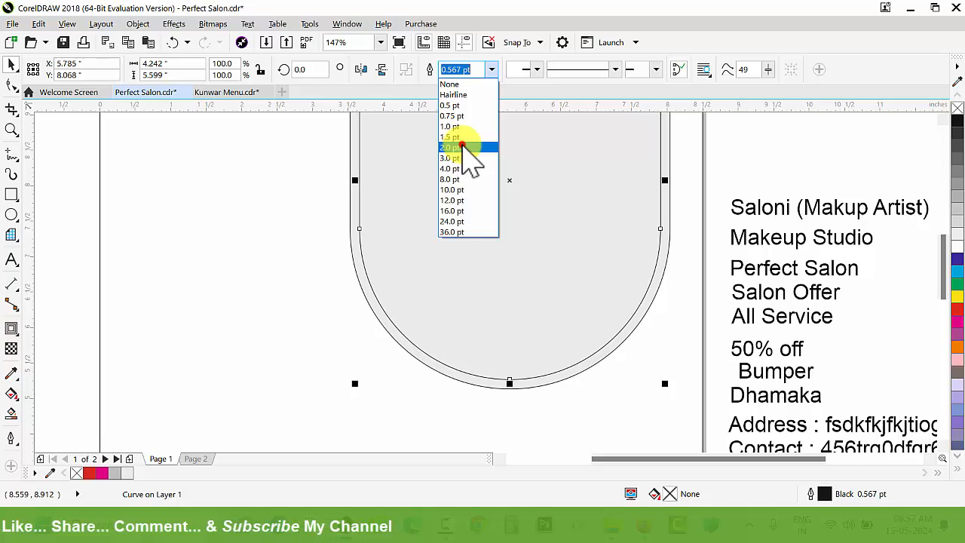
click(463, 148)
click(562, 71)
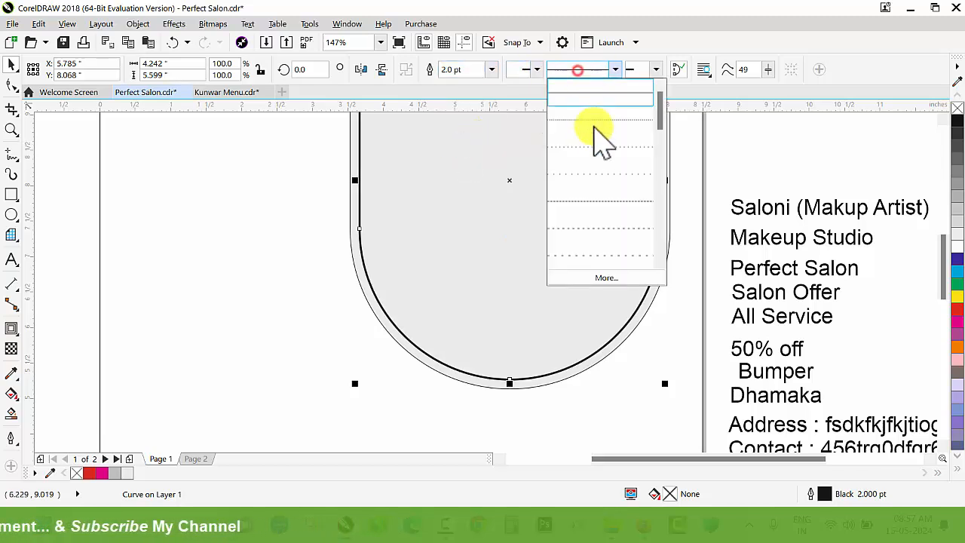
click(624, 204)
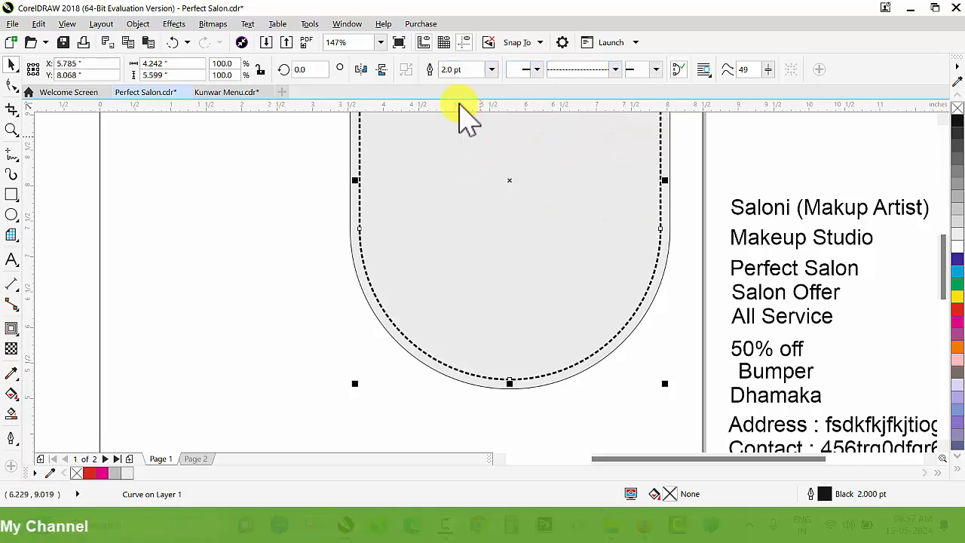
text(5)
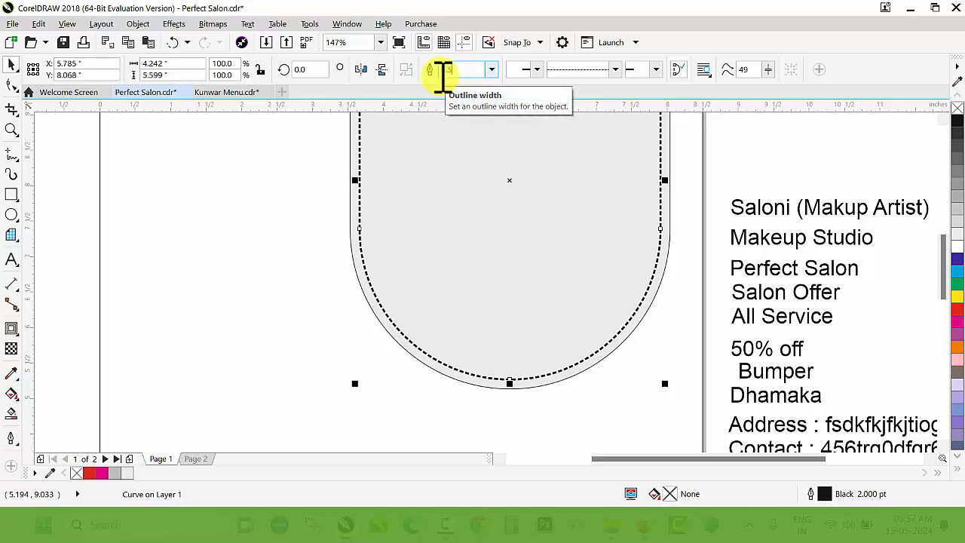
key(Return)
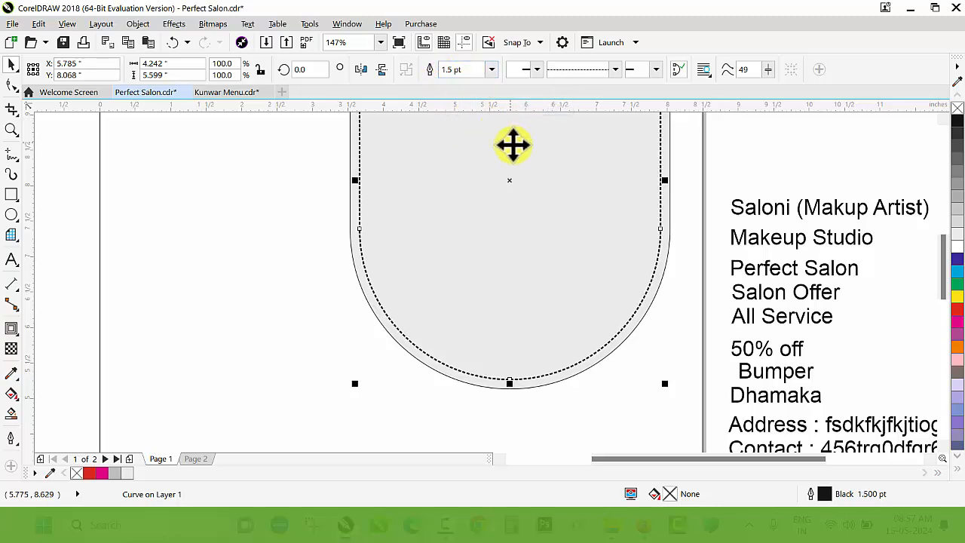
- Fill the outer rounded shape with cyan (C:100 M:0 Y:0 K:0)
scroll(452, 156, down, 1)
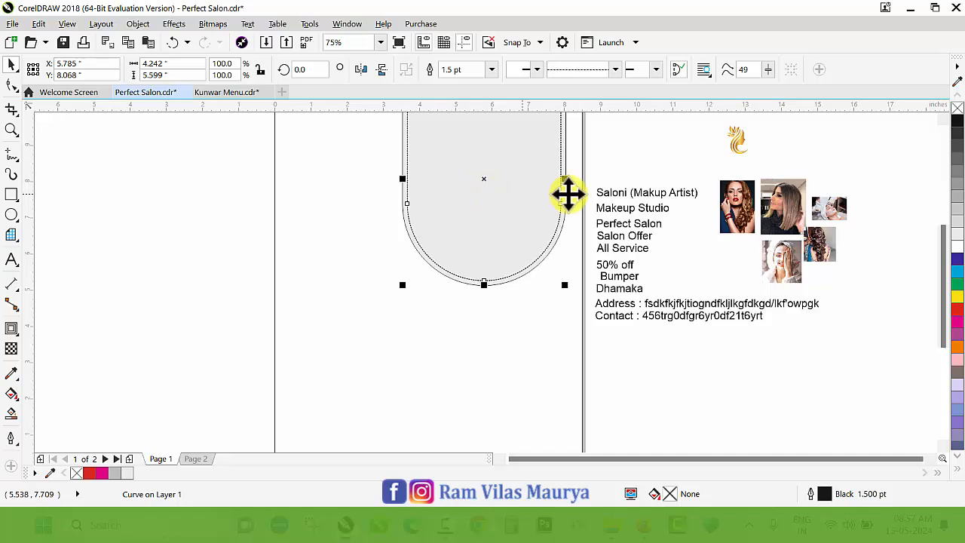
click(566, 153)
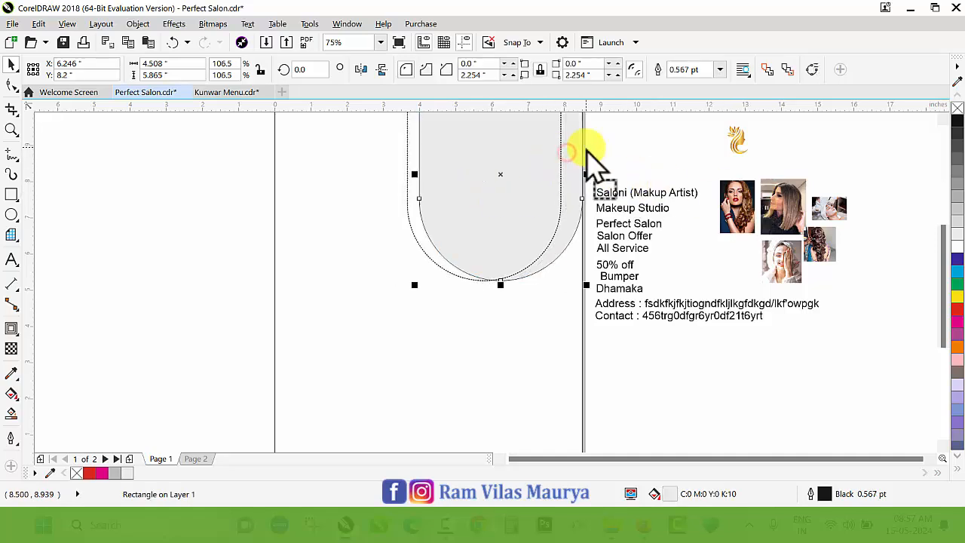
click(957, 275)
- PowerClip the portrait of the woman with red lips inside the blue rounded shape and open its contents for editing
key(z)
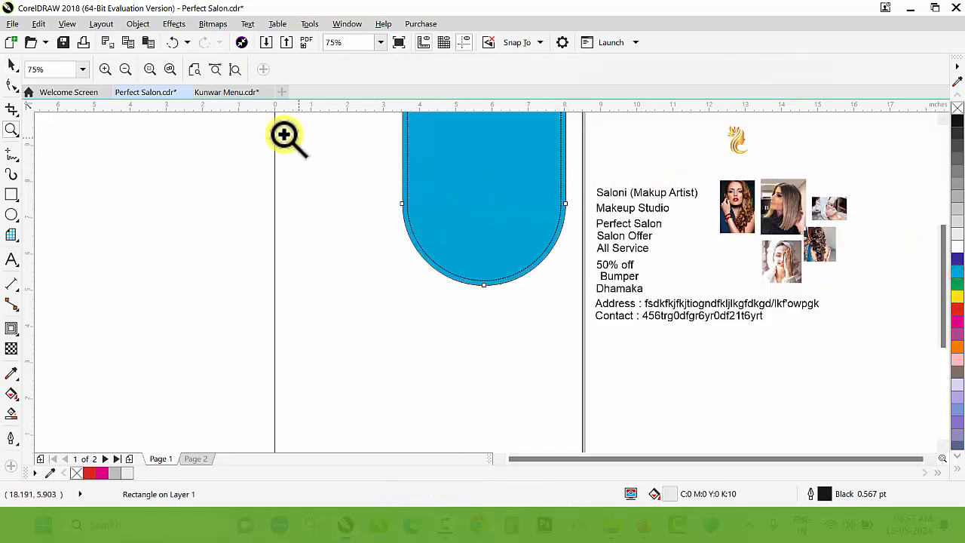
drag(231, 142, 826, 260)
key(space)
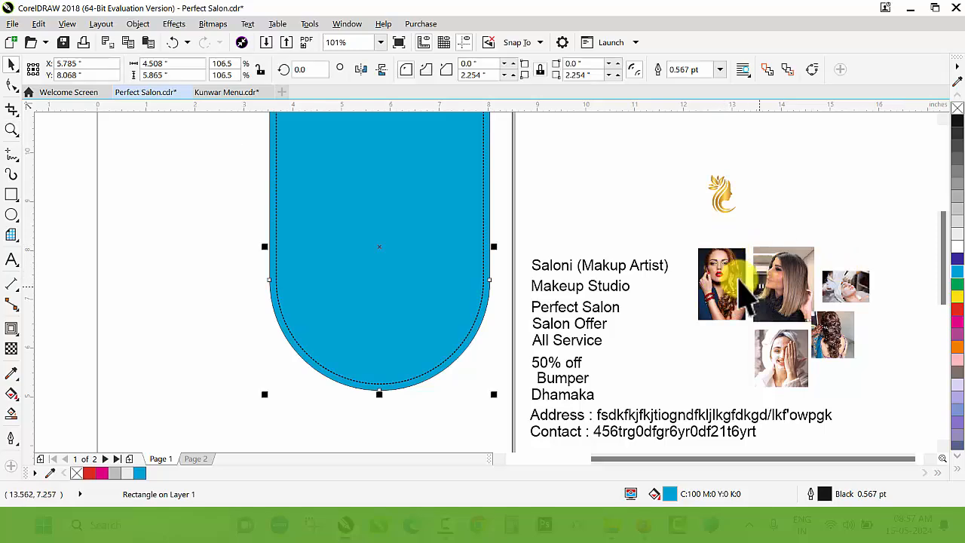
key(z)
drag(670, 233, 831, 345)
key(space)
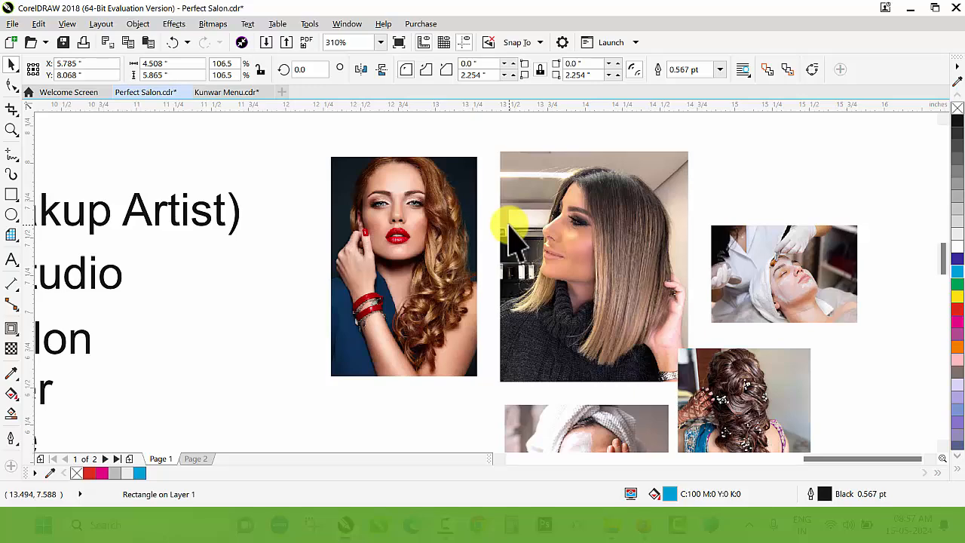
click(437, 208)
key(F3)
key(F3)
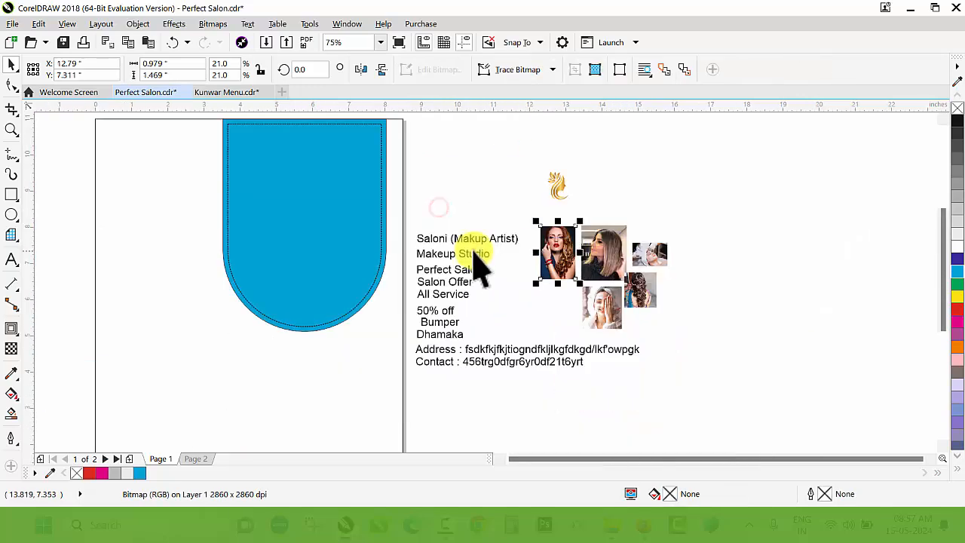
key(z)
drag(154, 180, 676, 314)
key(space)
right_click(739, 264)
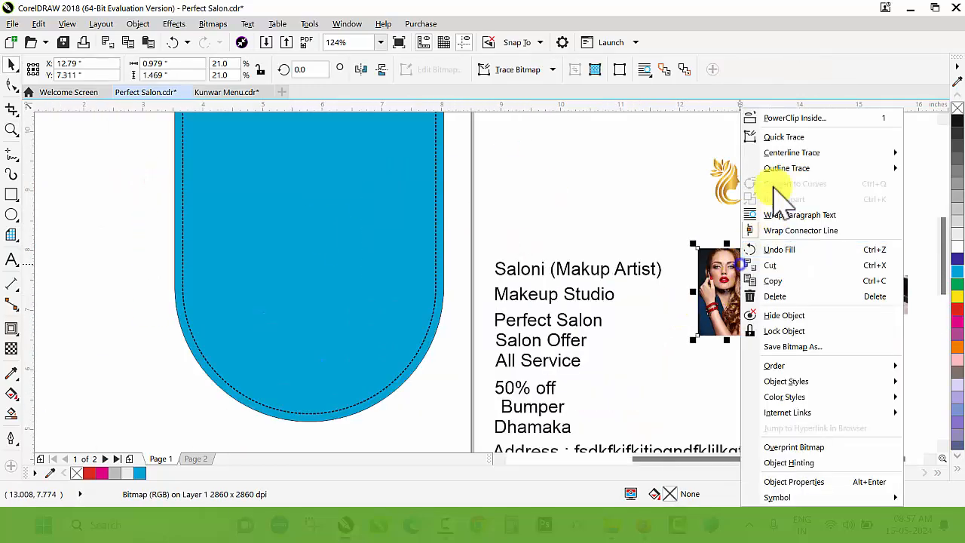
click(776, 118)
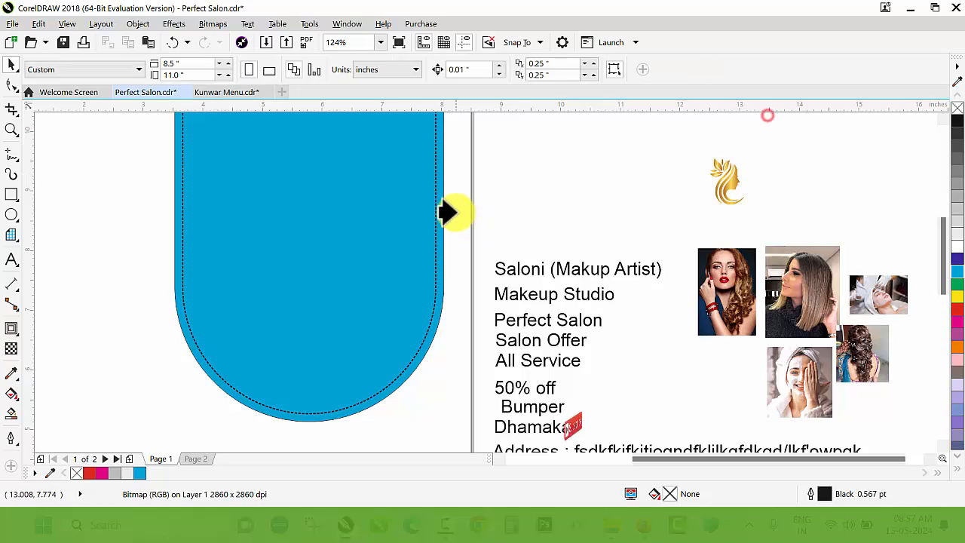
click(437, 168)
ctrl+click(308, 217)
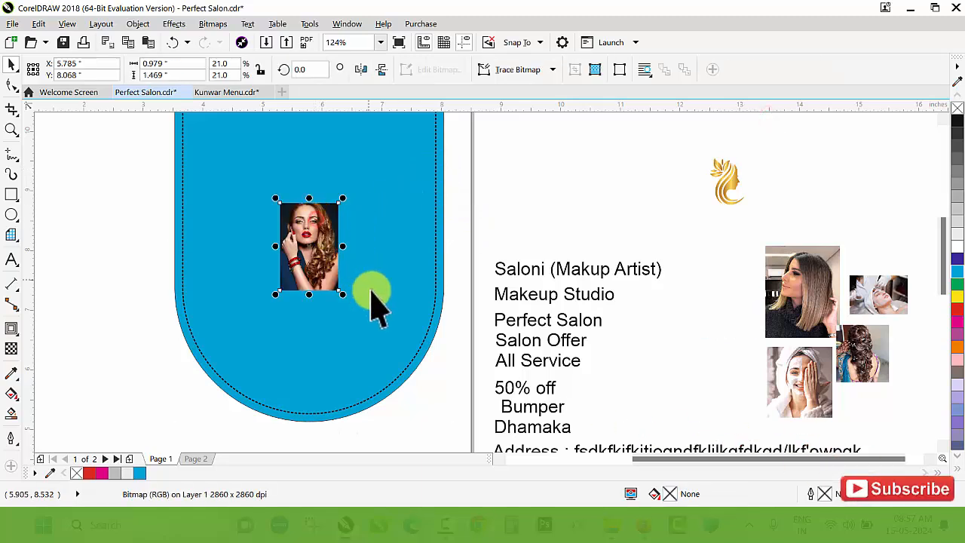
- Enlarge the portrait to fill the rounded frame and change the dashed inner outline to white
scroll(372, 291, down, 2)
drag(371, 298, 393, 356)
key(F2)
click(328, 235)
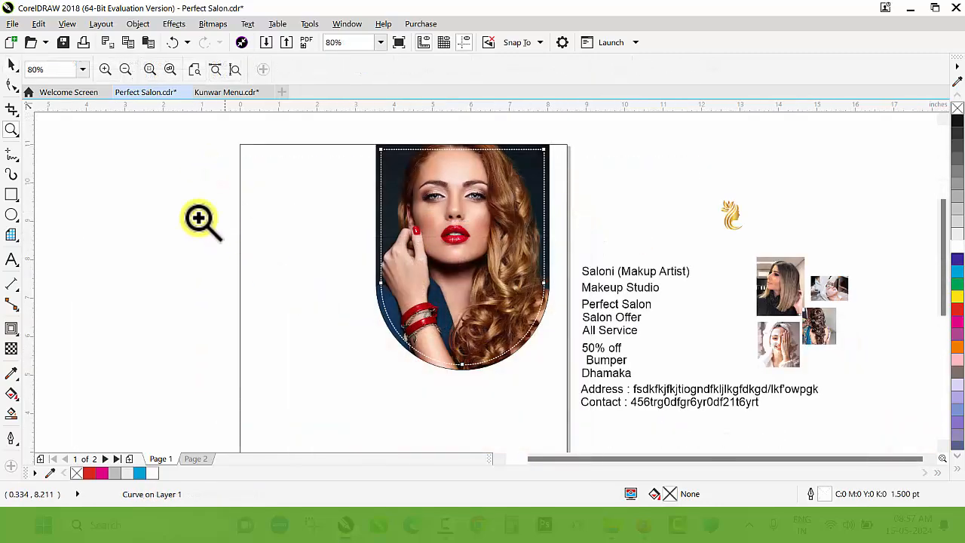
- Remove the black outline from the outer rounded frame that holds the portrait
drag(149, 175, 803, 416)
key(space)
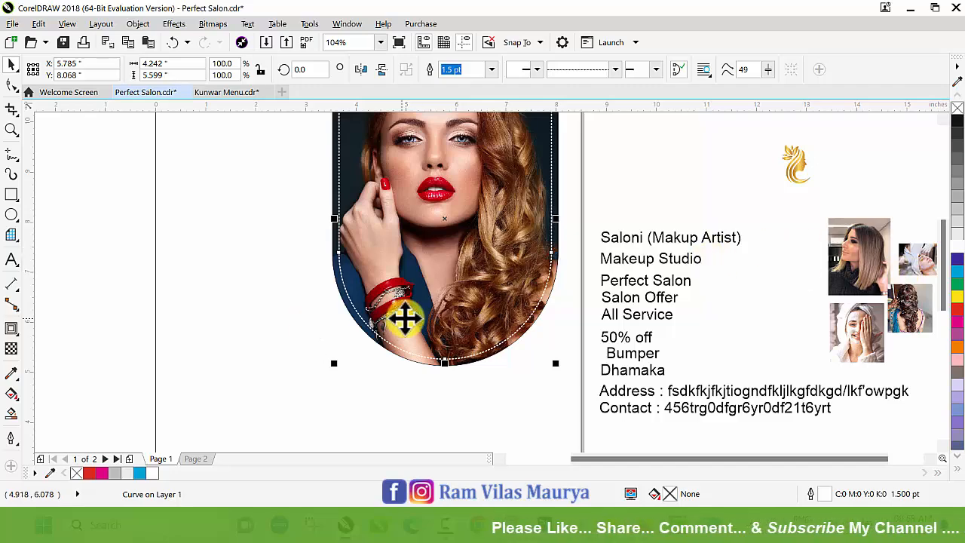
key(z)
drag(129, 179, 721, 405)
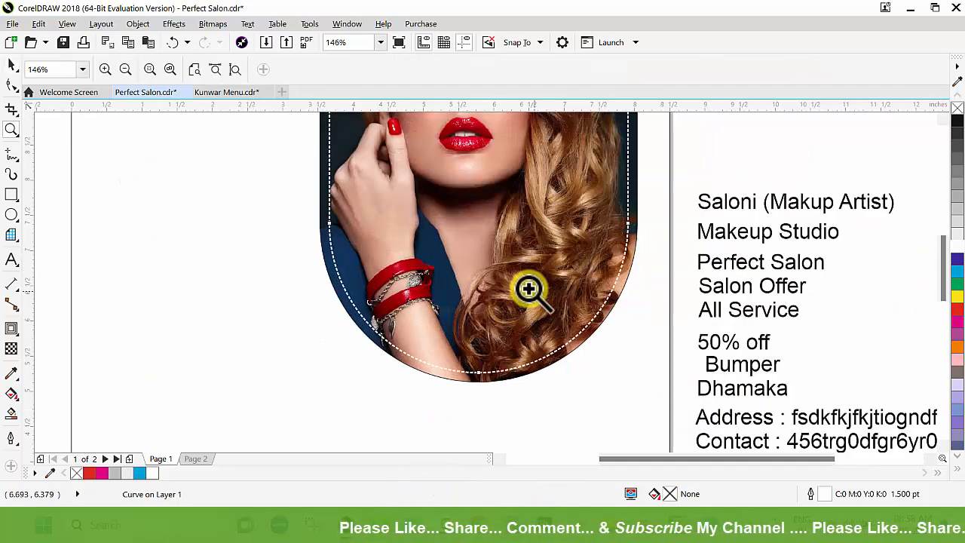
key(space)
click(639, 264)
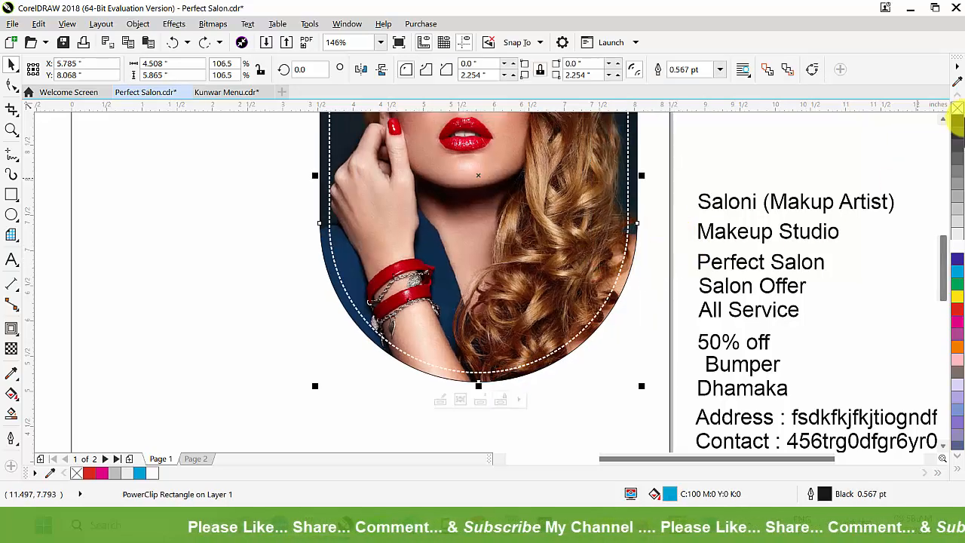
right_click(958, 110)
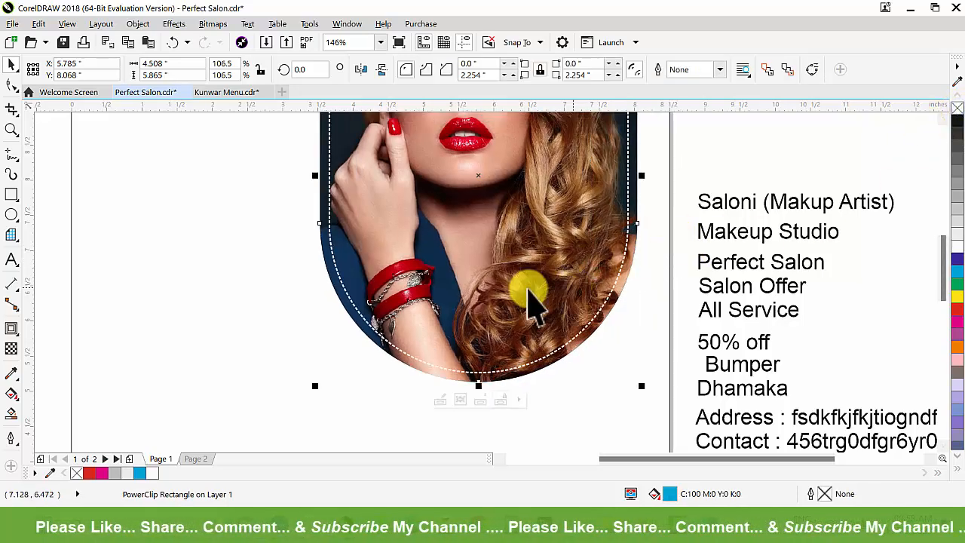
- Draw a circle about 1.43 inches across over the frame's lower-left edge and fill it with cyan (C:100 M:0 Y:0 K:0)
click(11, 217)
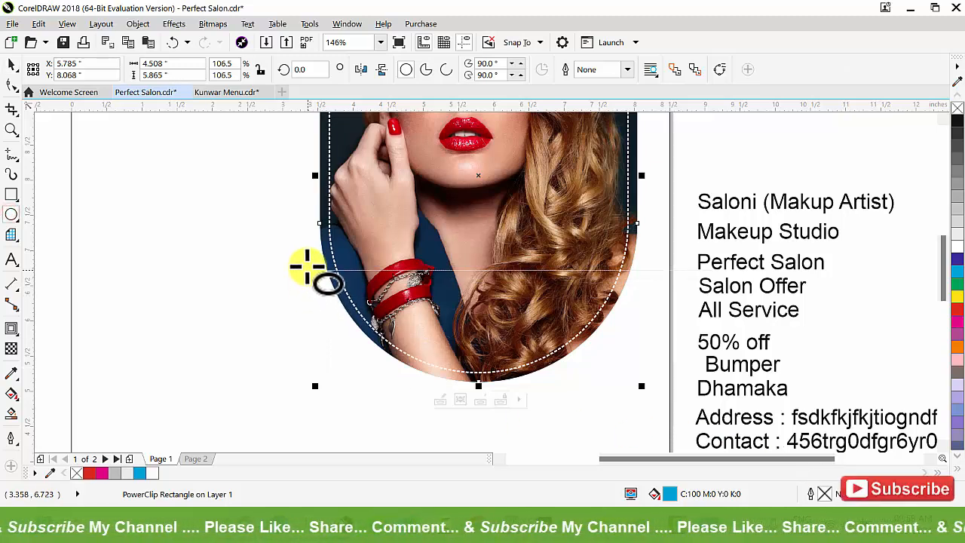
drag(300, 264, 377, 366)
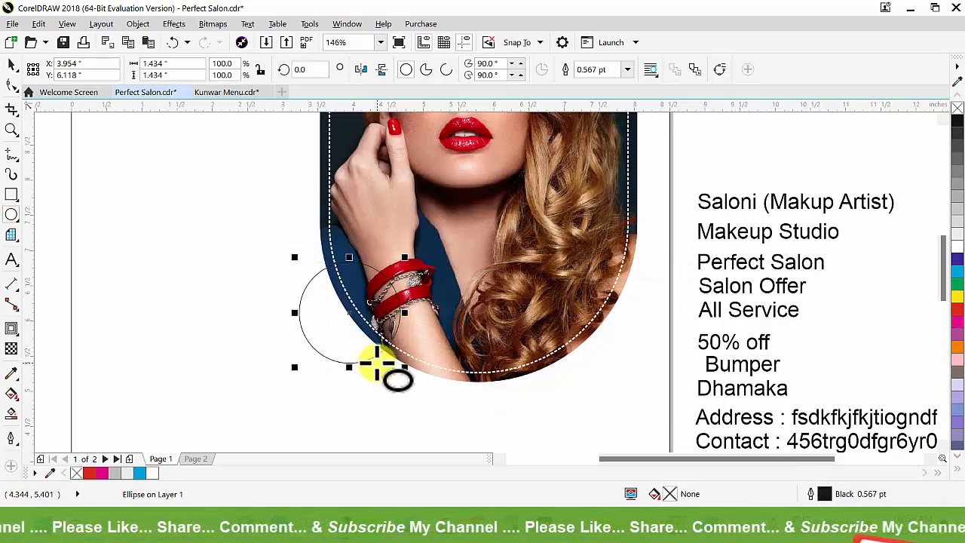
key(space)
key(F2)
drag(196, 224, 737, 437)
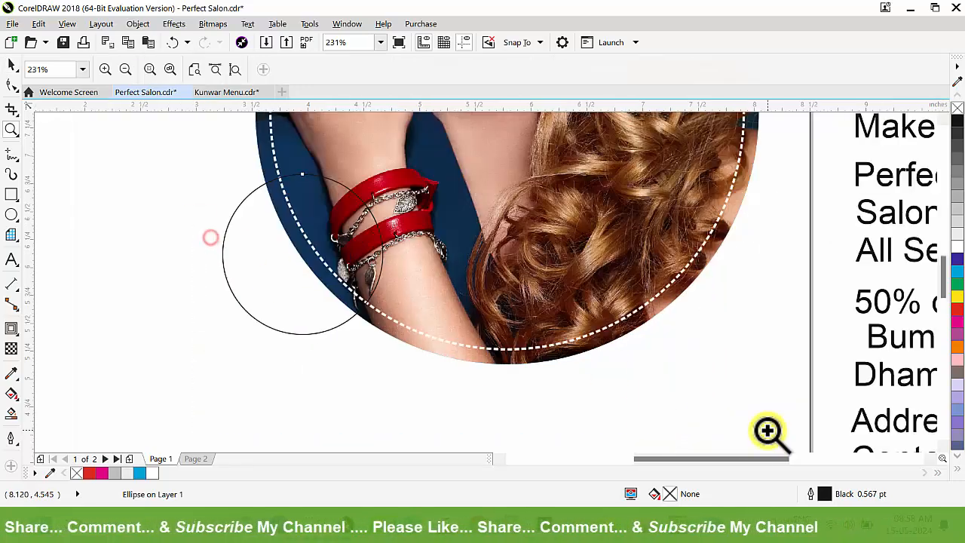
mouse_move(265, 240)
mouse_down()
mouse_move(258, 253)
mouse_move(255, 240)
mouse_up()
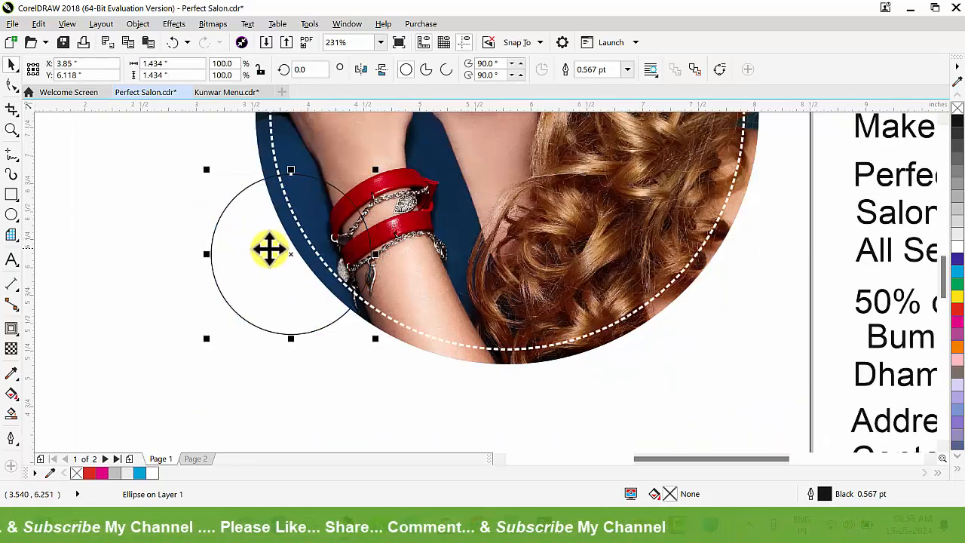
click(954, 272)
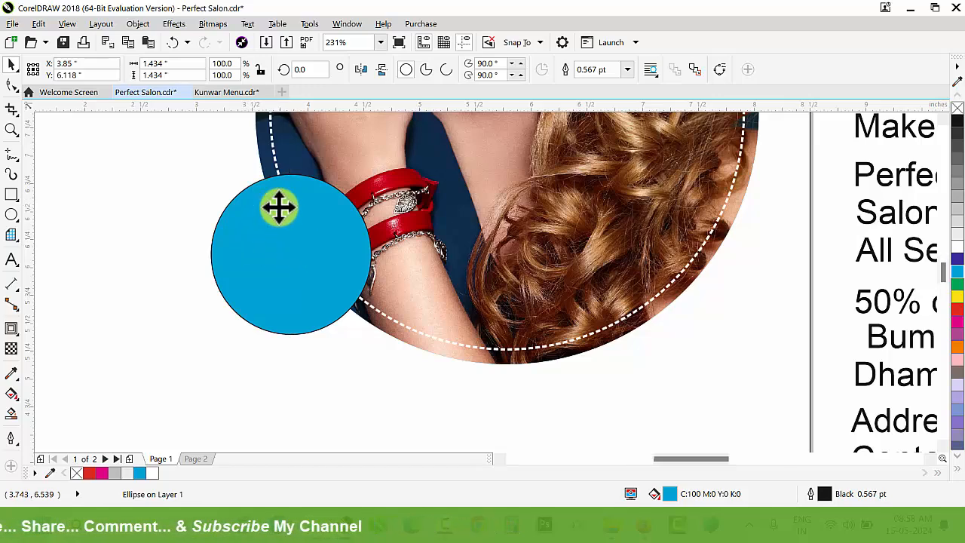
- Apply a tapering Artistic Media stroke from the Default Strokes to the circle
scroll(276, 207, up, 2)
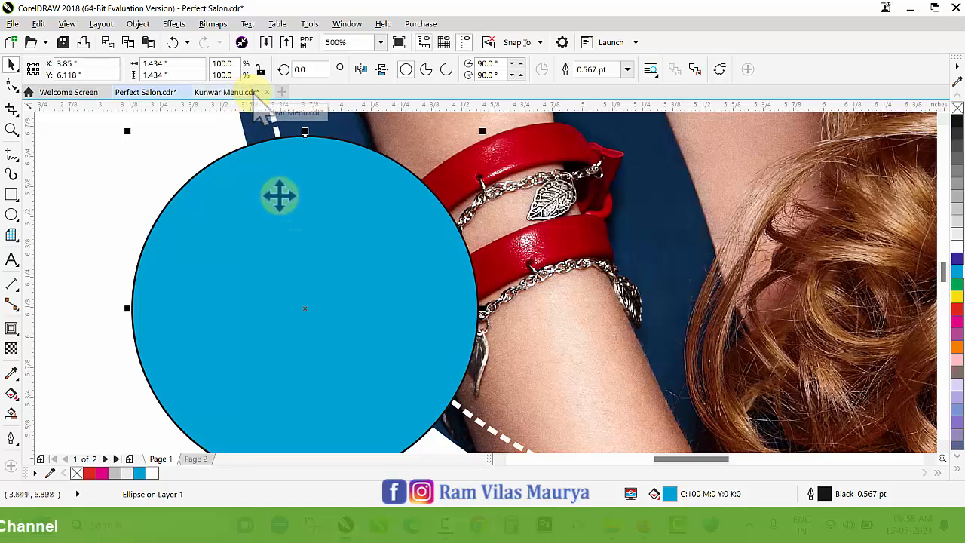
click(173, 24)
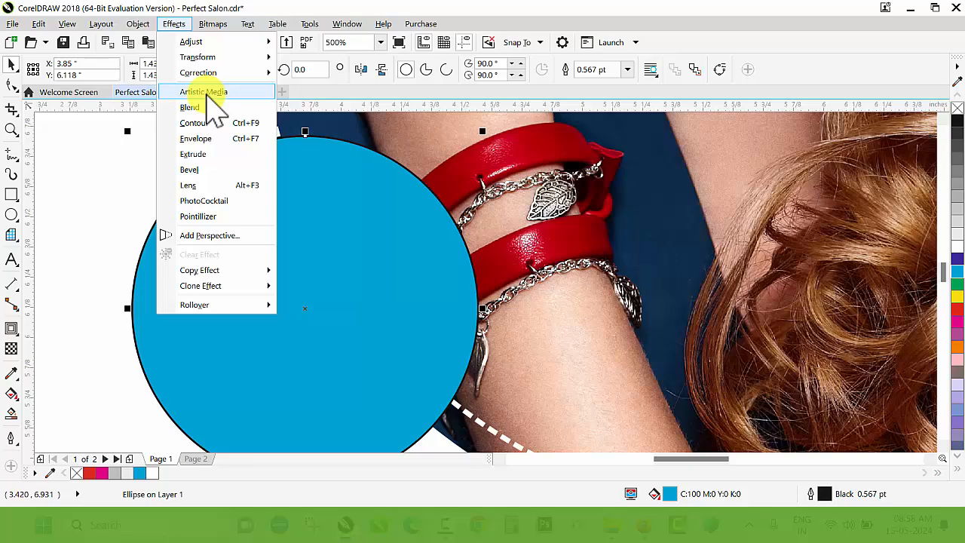
click(205, 92)
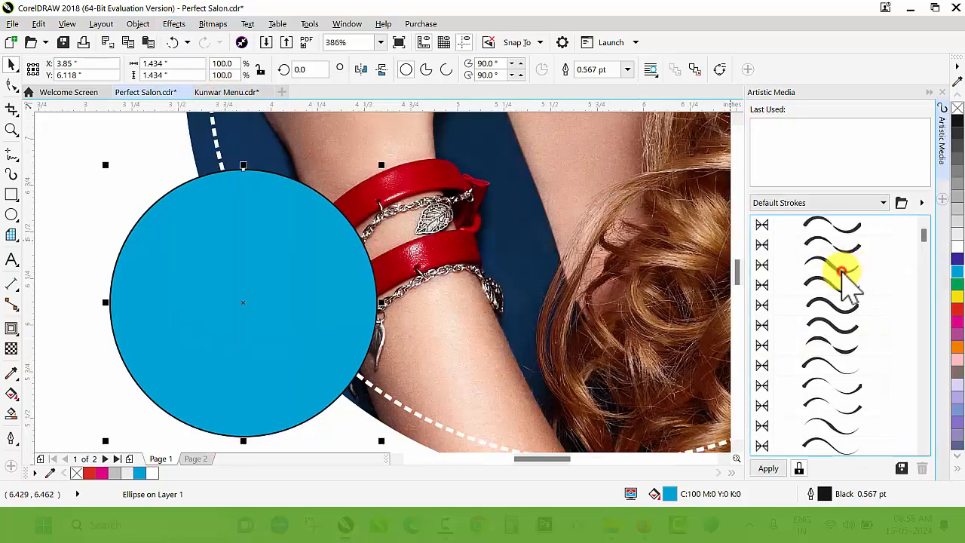
click(842, 274)
click(841, 312)
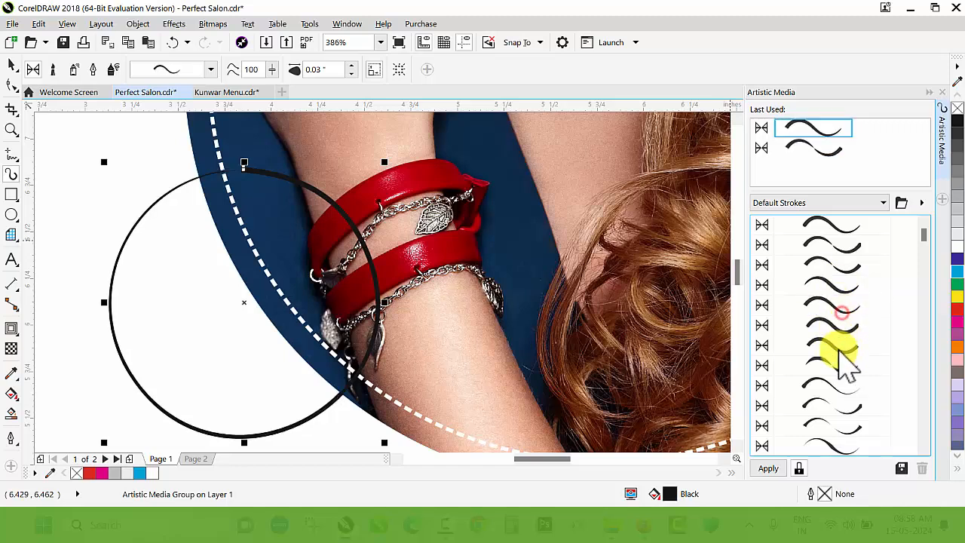
- Set the circle's Artistic Media stroke width to 0.07 inches and close the stroke settings
click(349, 65)
click(350, 65)
click(350, 65)
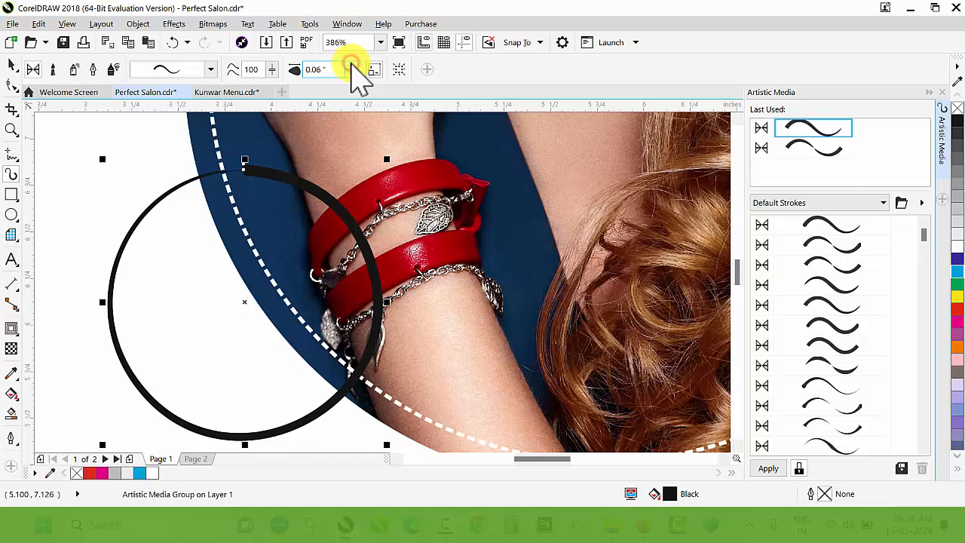
click(351, 65)
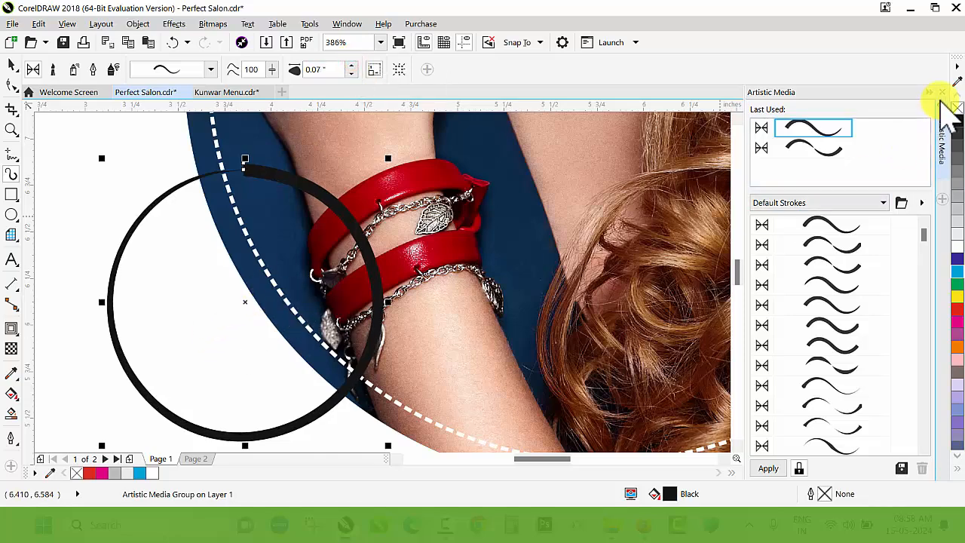
click(942, 92)
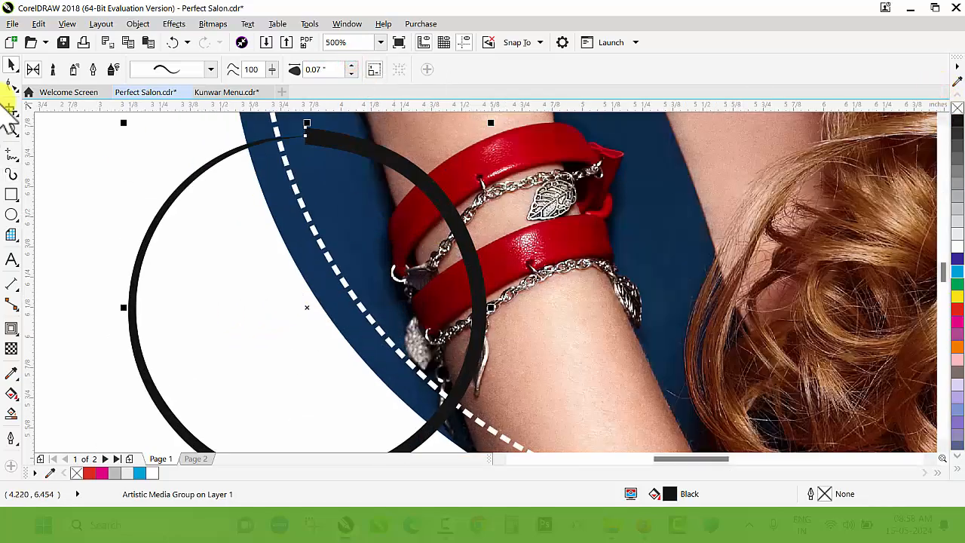
- Break the Artistic Media group apart and fill the inner circle with cyan (C:100 M:0 Y:0 K:0)
scroll(304, 194, down, 2)
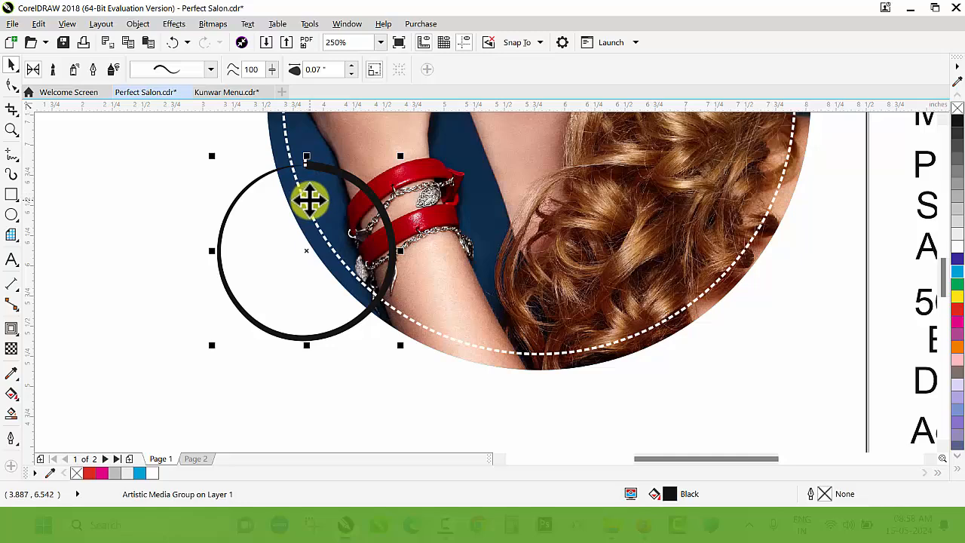
key(ctrl+k)
scroll(387, 230, down, 2)
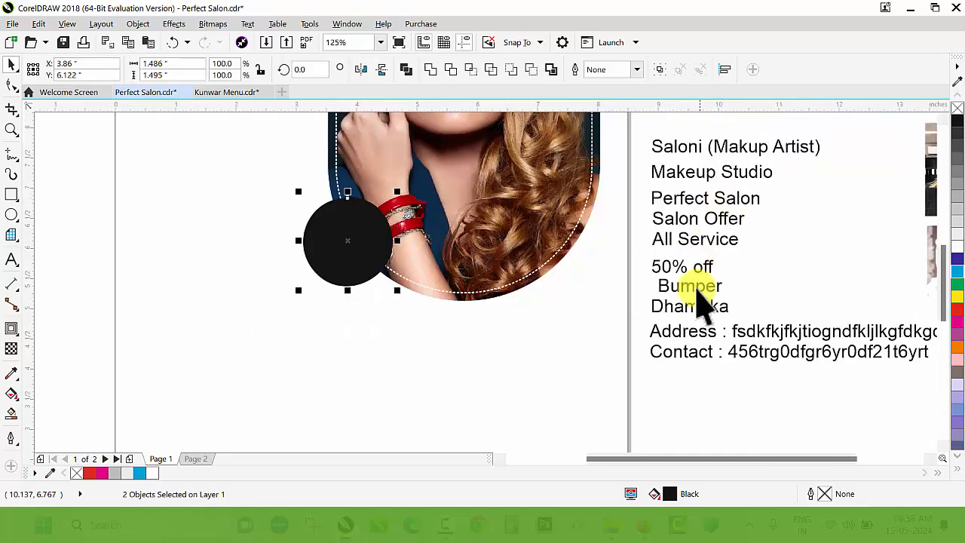
click(721, 388)
key(z)
drag(89, 151, 807, 334)
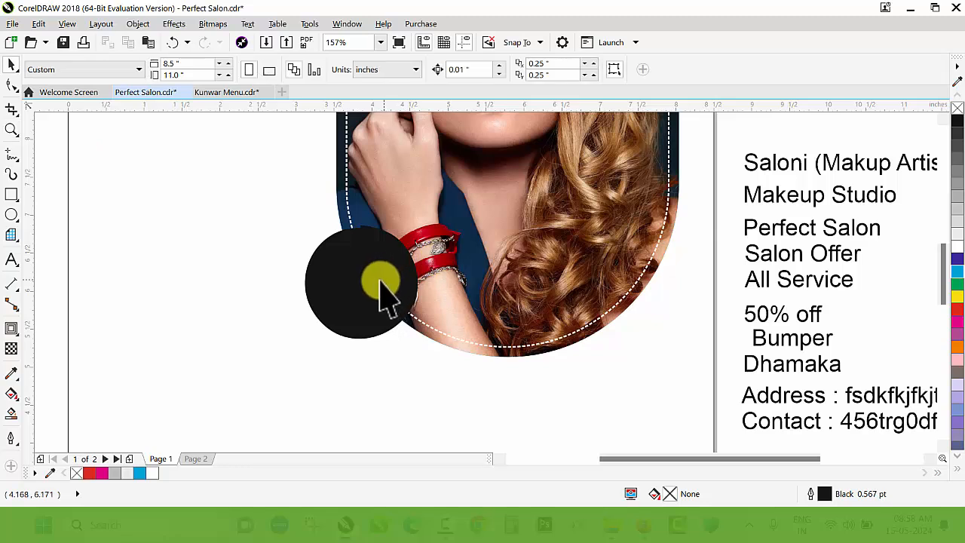
drag(359, 280, 460, 272)
key(ctrl+z)
click(955, 286)
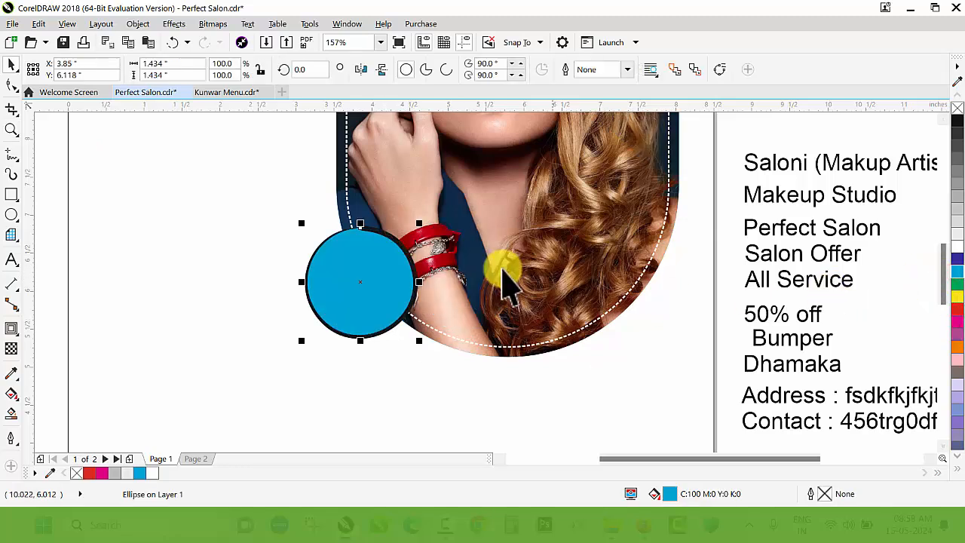
drag(392, 238, 416, 222)
key(ctrl+z)
click(779, 282)
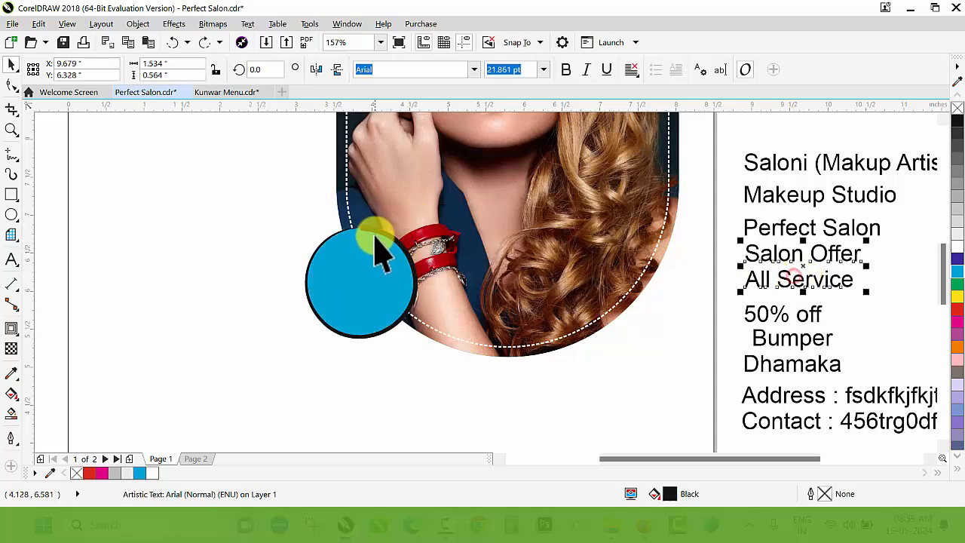
- Recolor the tapered black ring around the cyan circle to yellow
scroll(379, 249, up, 3)
click(453, 218)
drag(453, 218, 380, 226)
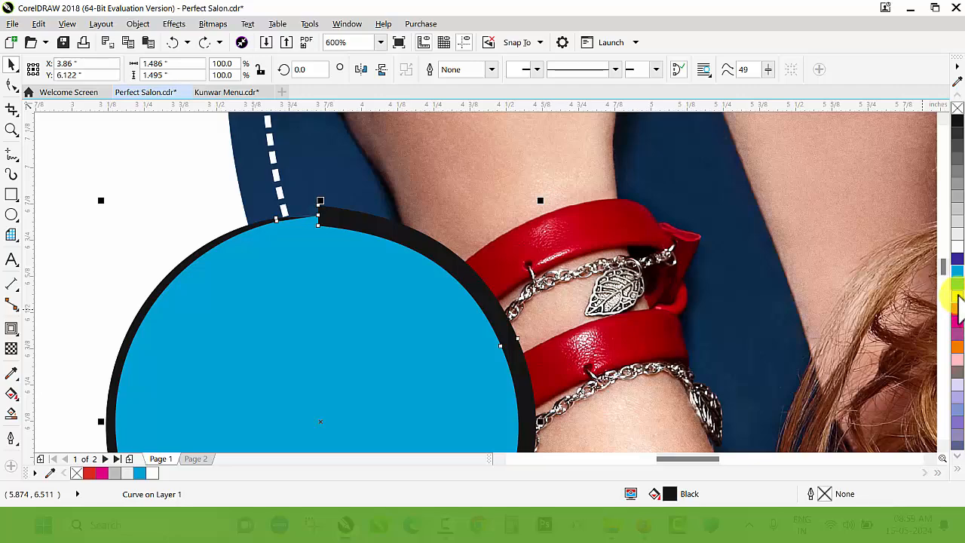
right_click(954, 296)
- Duplicate the cyan circle with its yellow ring three times and spread the copies along the portrait frame's curved lower edge
scroll(459, 301, down, 3)
key(z)
drag(151, 173, 211, 149)
key(space)
scroll(344, 252, up, 2)
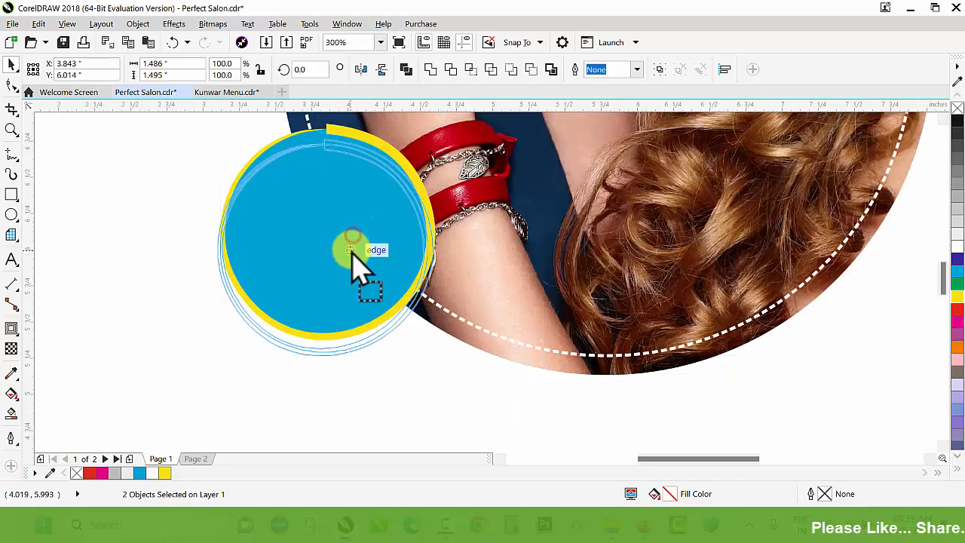
drag(350, 250, 350, 251)
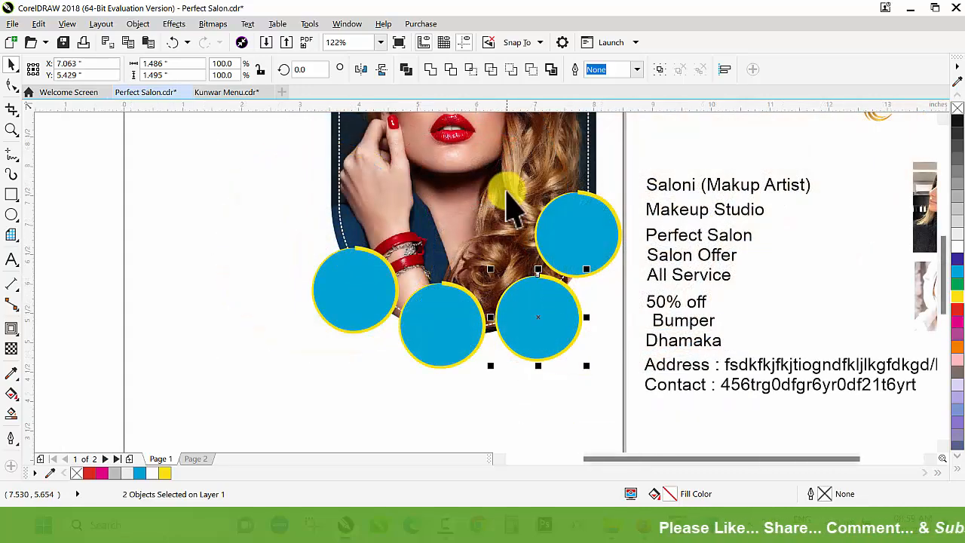
- Fine-tune the positions of the two right-hand ringed circles so the row follows the frame's curve
scroll(498, 295, down, 2)
key(z)
drag(381, 212, 599, 350)
key(space)
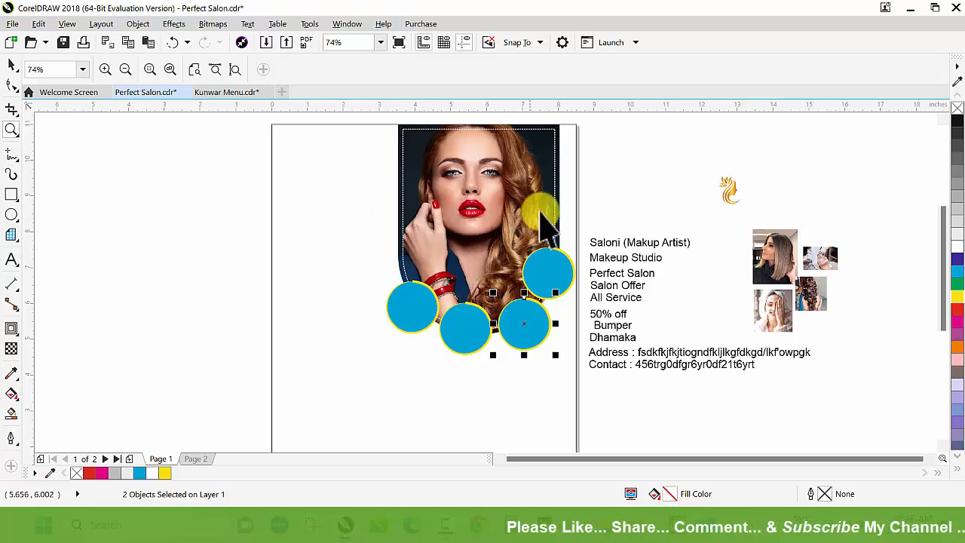
click(646, 215)
key(z)
drag(179, 211, 667, 363)
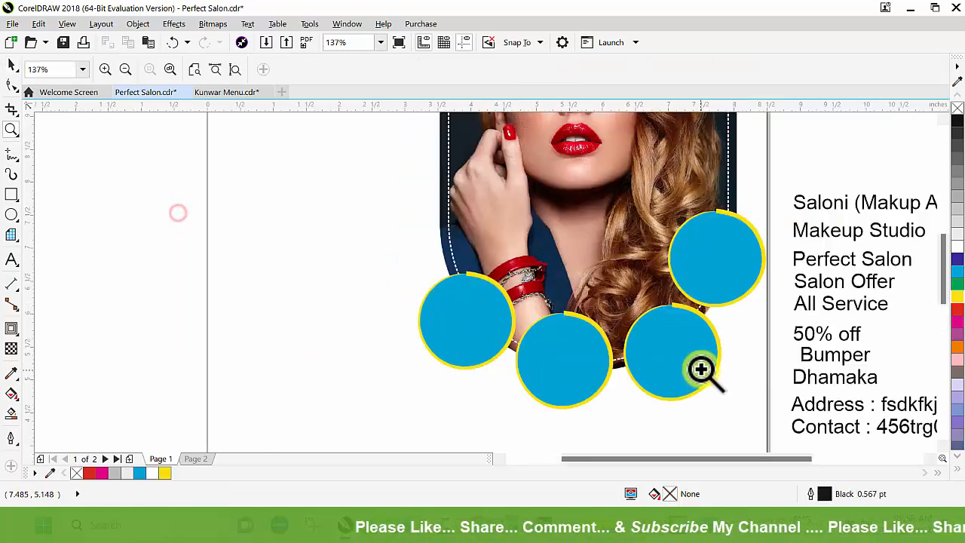
key(space)
drag(807, 159, 625, 325)
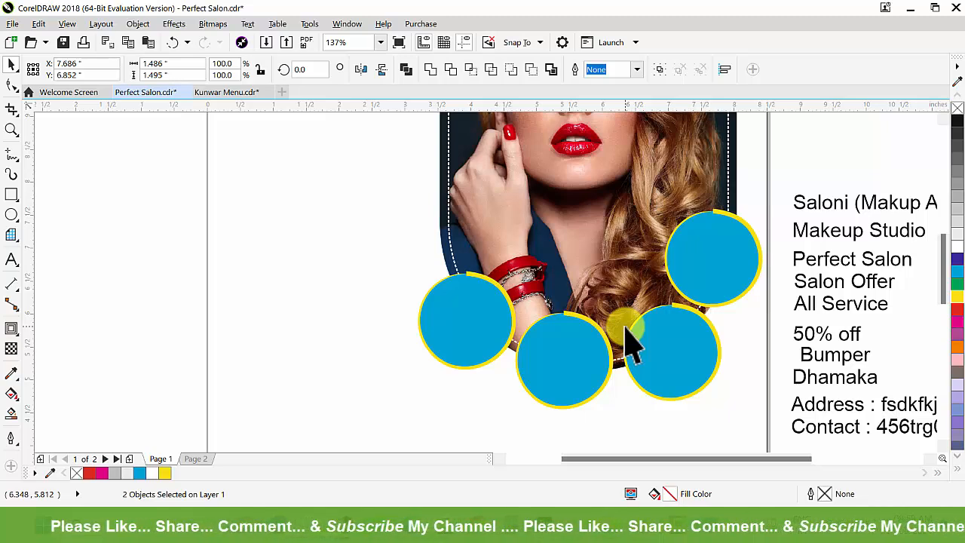
drag(631, 345, 628, 343)
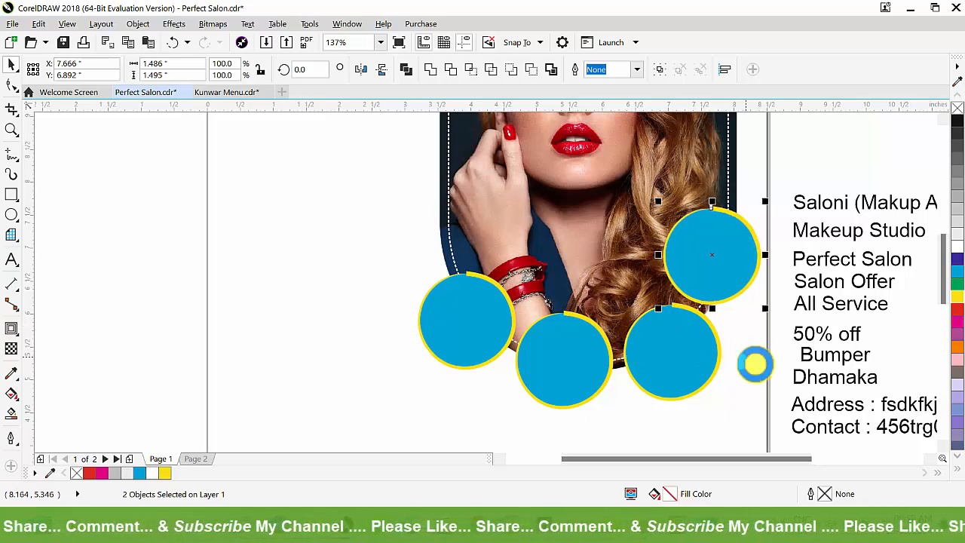
drag(793, 436, 594, 310)
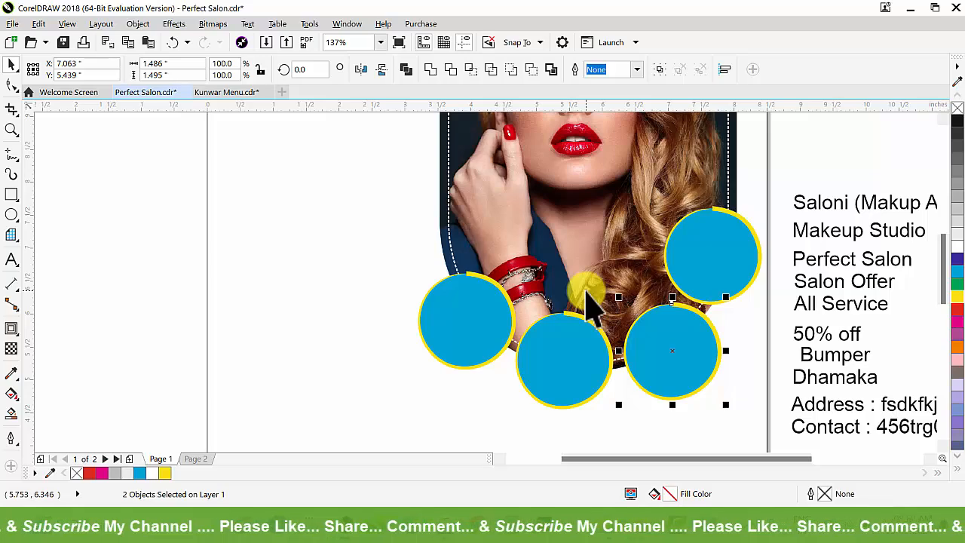
- PowerClip the photo of the woman with straight blonde hair inside the rightmost circle
scroll(528, 291, down, 4)
key(space)
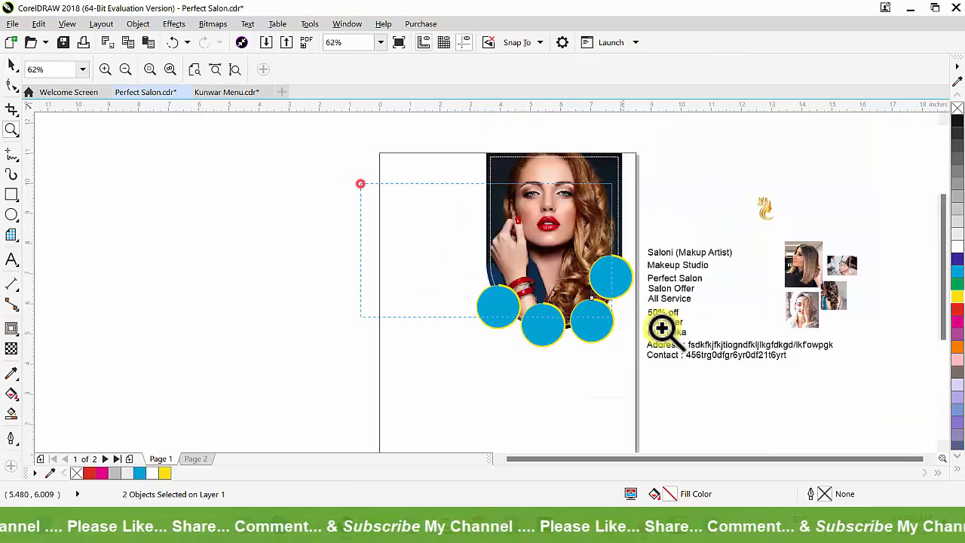
scroll(705, 282, up, 3)
key(space)
click(797, 216)
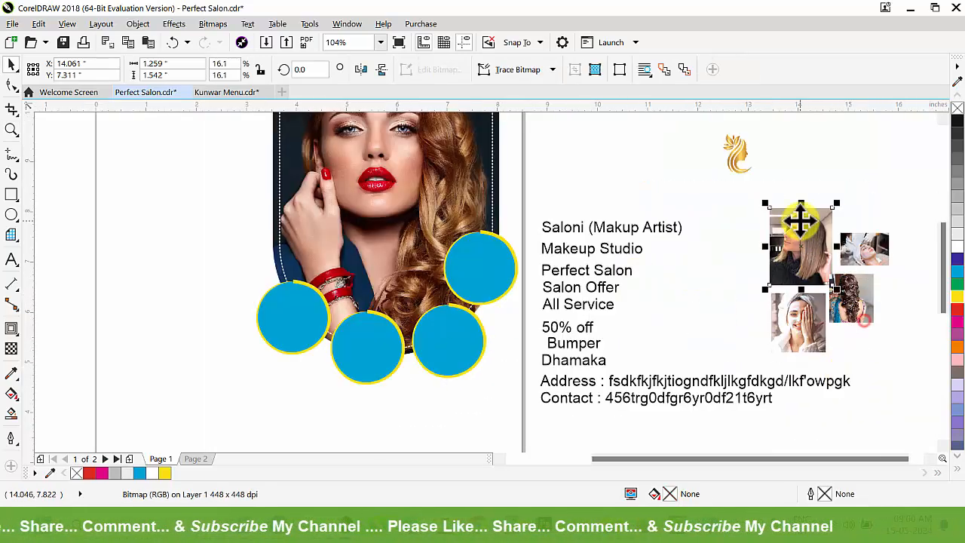
right_click(797, 218)
click(807, 119)
click(452, 264)
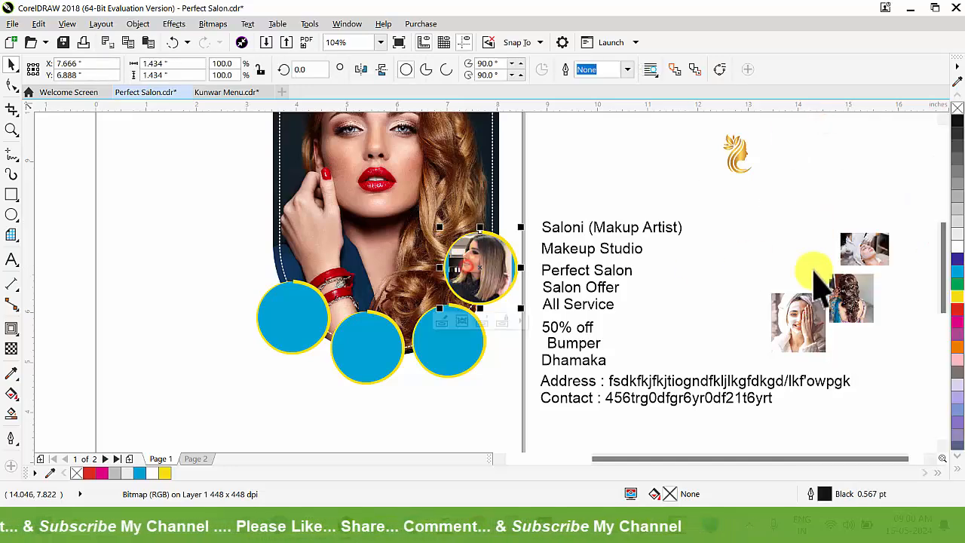
- PowerClip the facial treatment, face mask and curly hairstyle photos inside the three remaining circles, from right to left
click(848, 250)
right_click(848, 250)
click(705, 123)
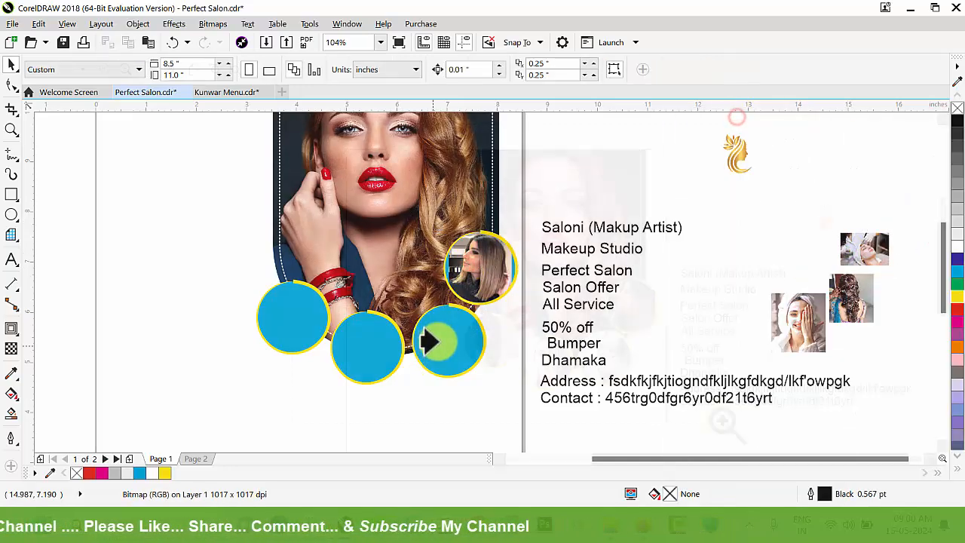
click(443, 339)
key(space)
scroll(773, 432, down, 2)
key(space)
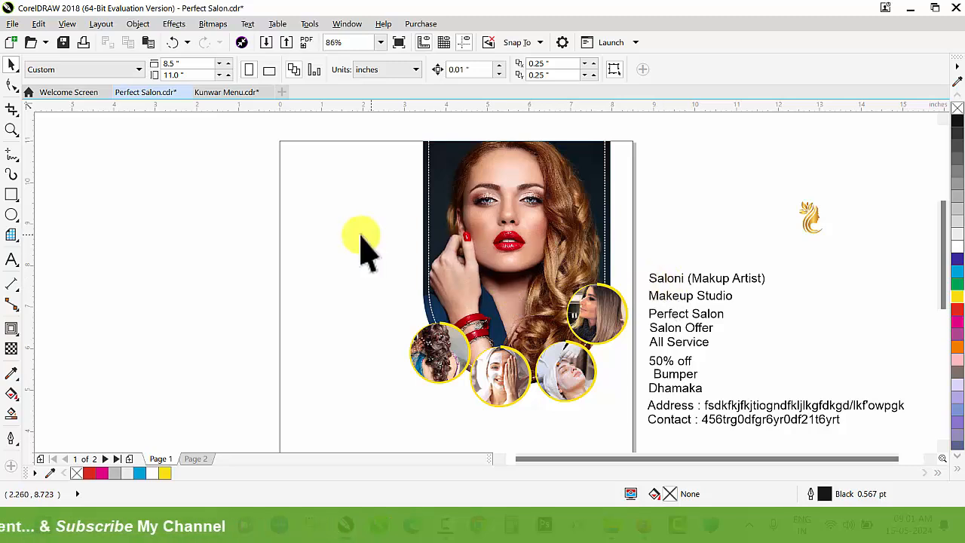
- Fill the flyer's background rectangle with a dark brown sampled from the portrait woman's hair
click(337, 190)
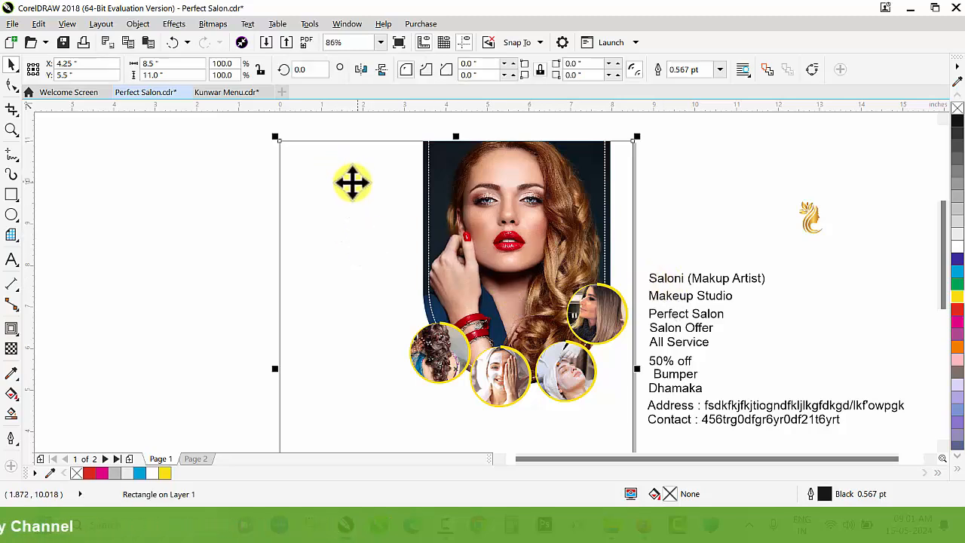
drag(320, 185, 377, 187)
key(ctrl+z)
key(z)
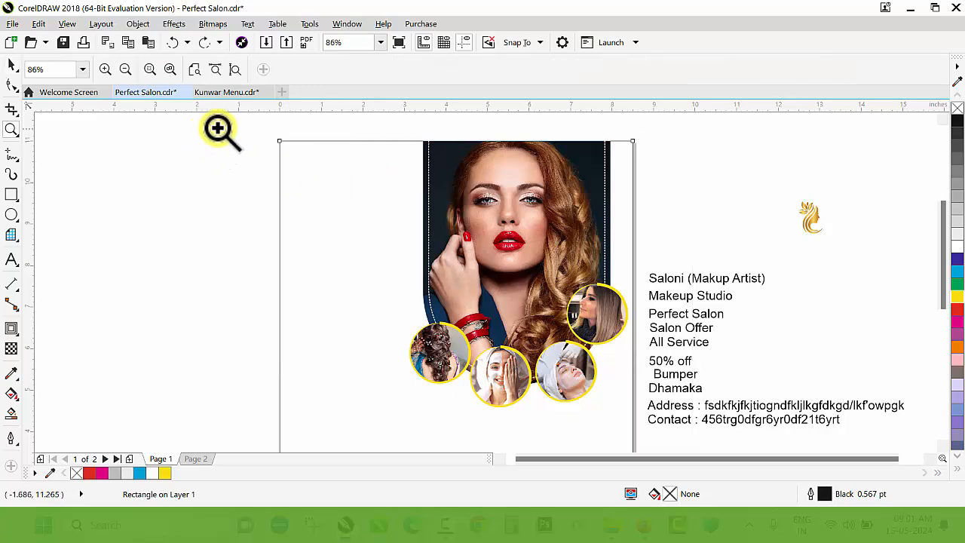
drag(217, 128, 687, 292)
key(space)
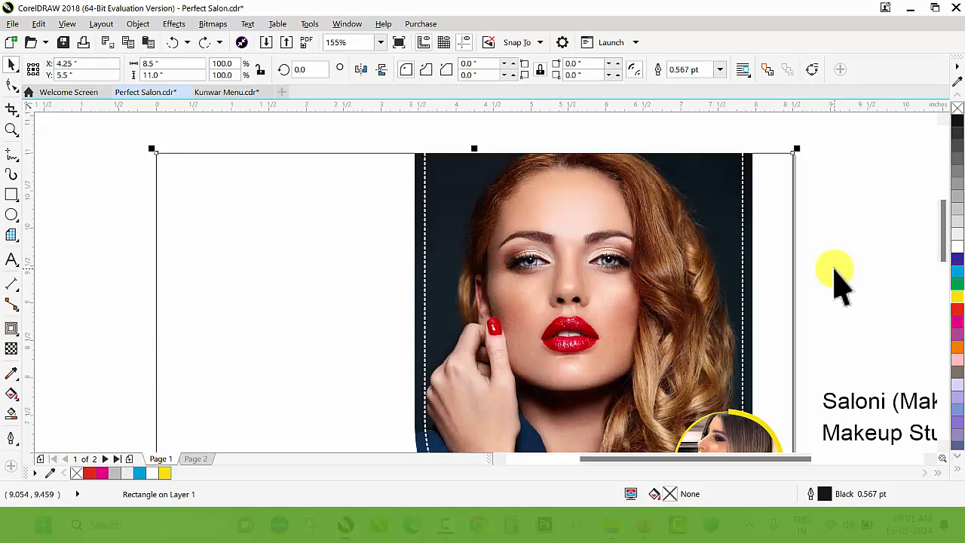
click(11, 374)
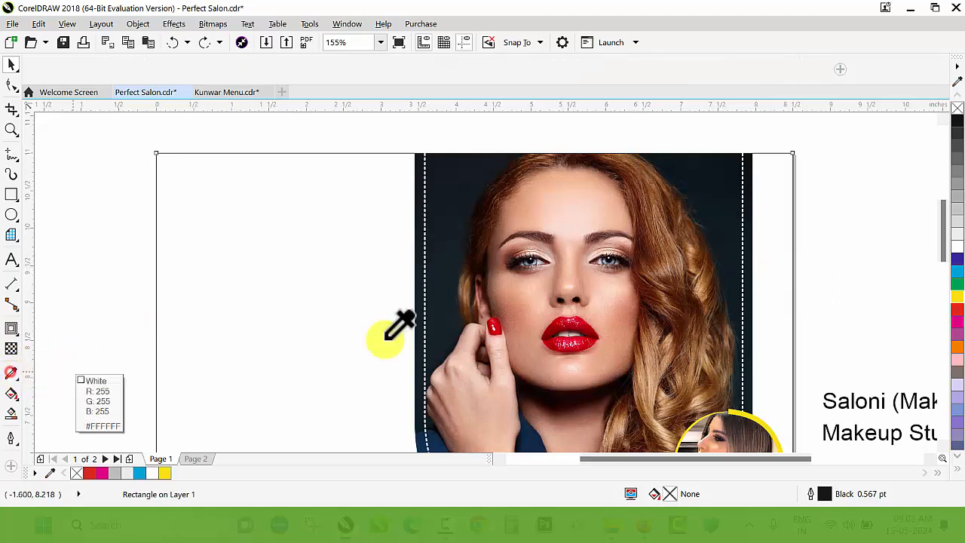
click(629, 284)
click(322, 238)
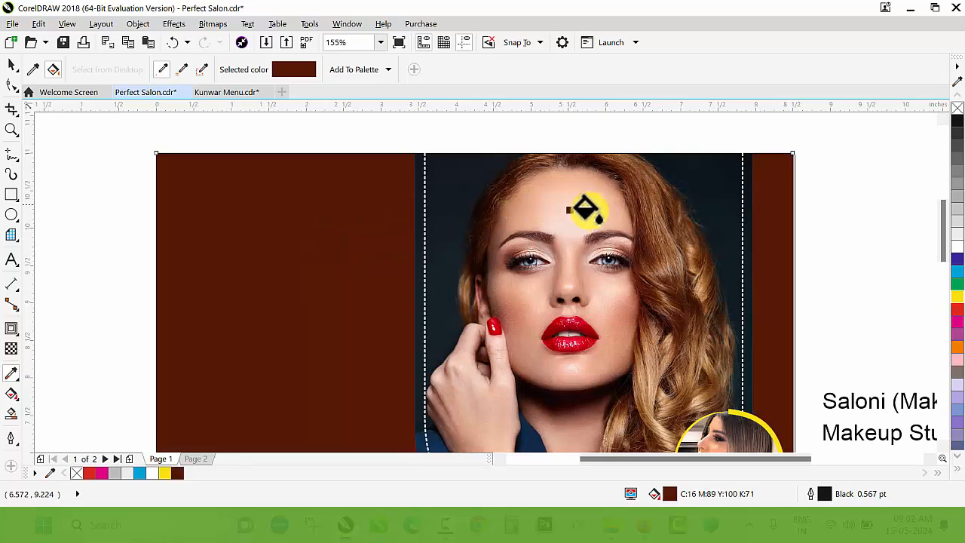
scroll(593, 217, down, 2)
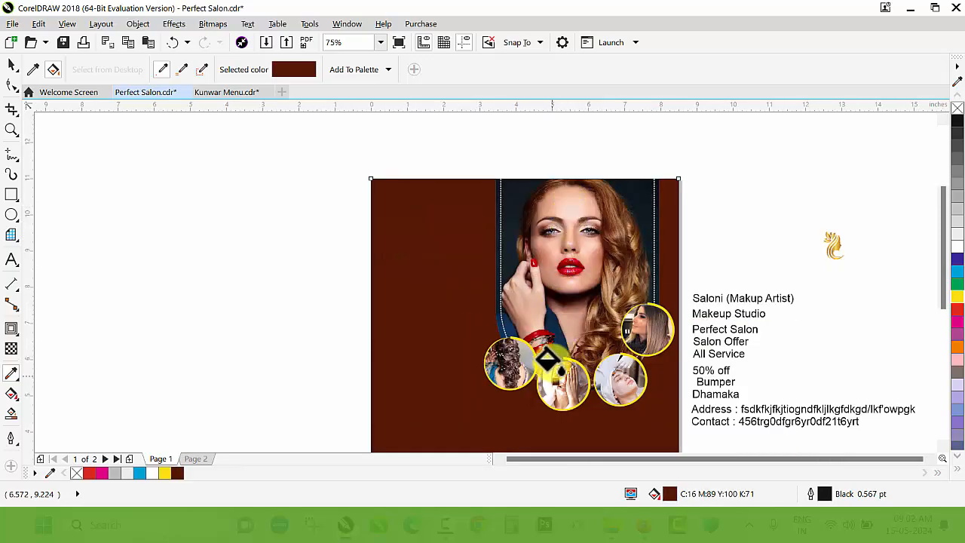
scroll(544, 245, up, 2)
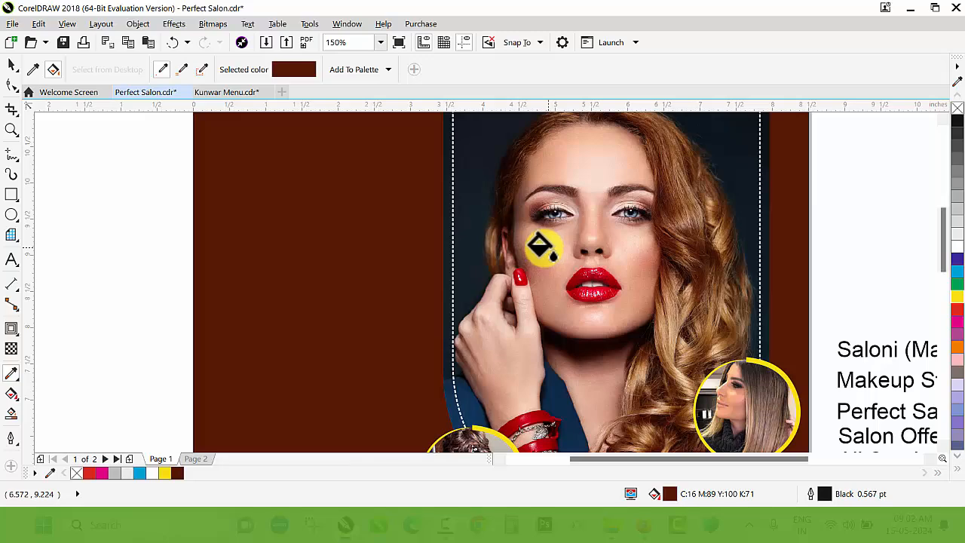
key(space)
scroll(508, 246, down, 2)
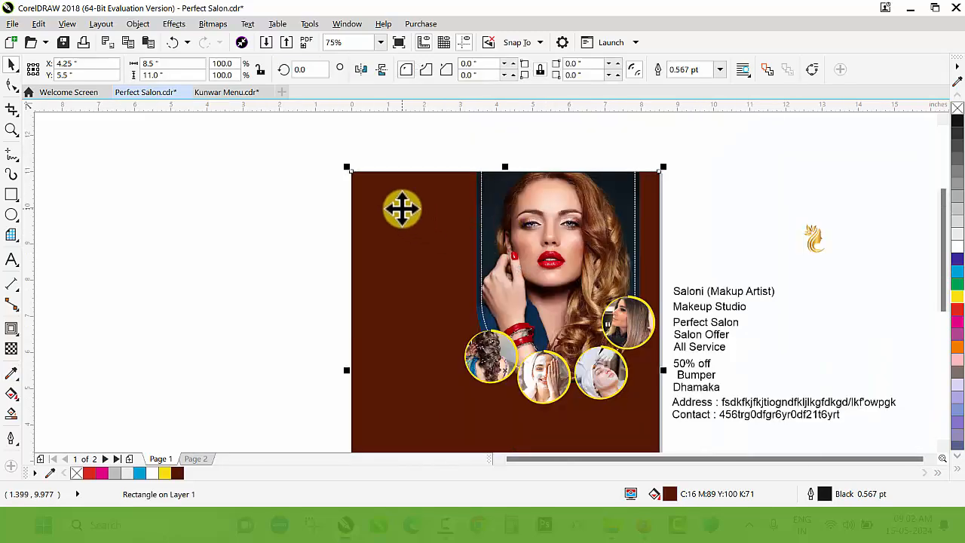
- Shift the background rectangle's fill to a more muted brown, about C39 M75 Y78 K59
key(g)
click(179, 69)
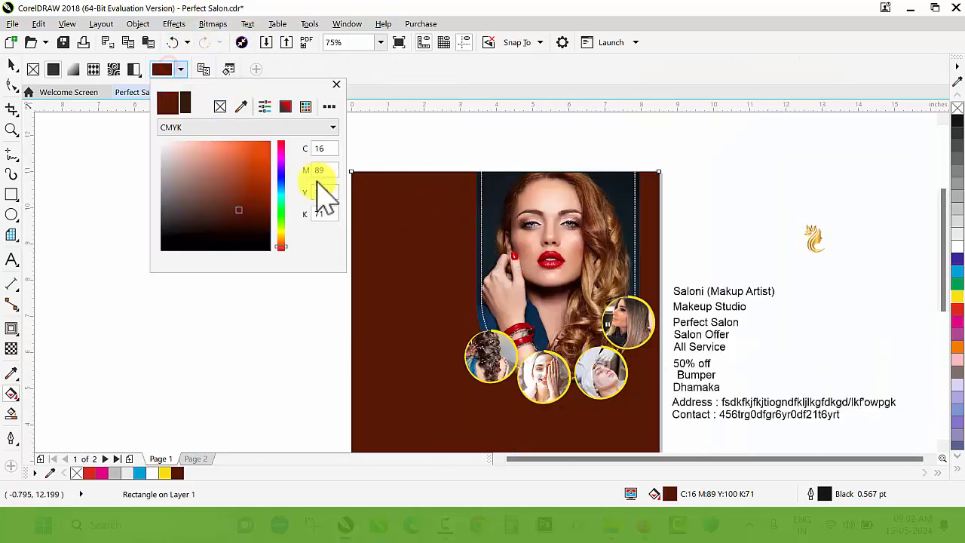
drag(244, 208, 210, 209)
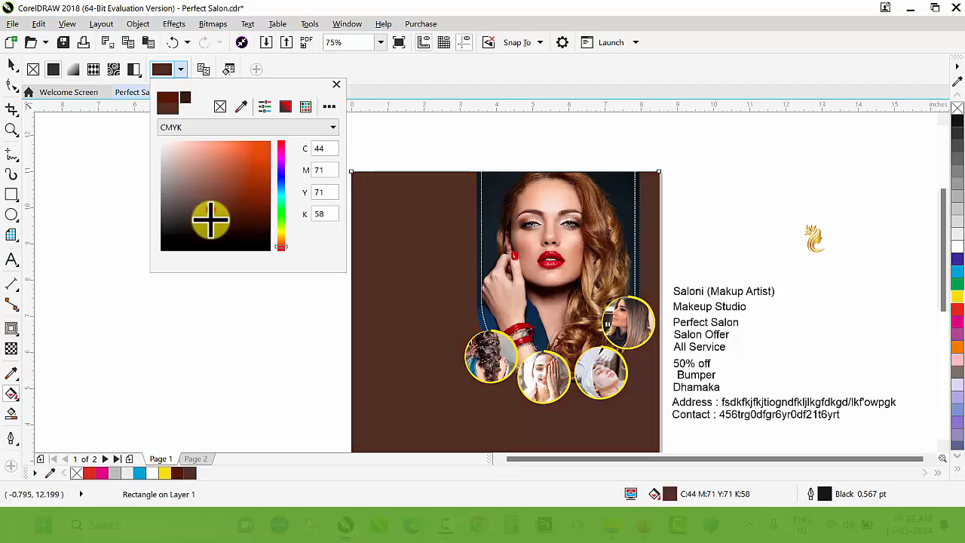
click(210, 219)
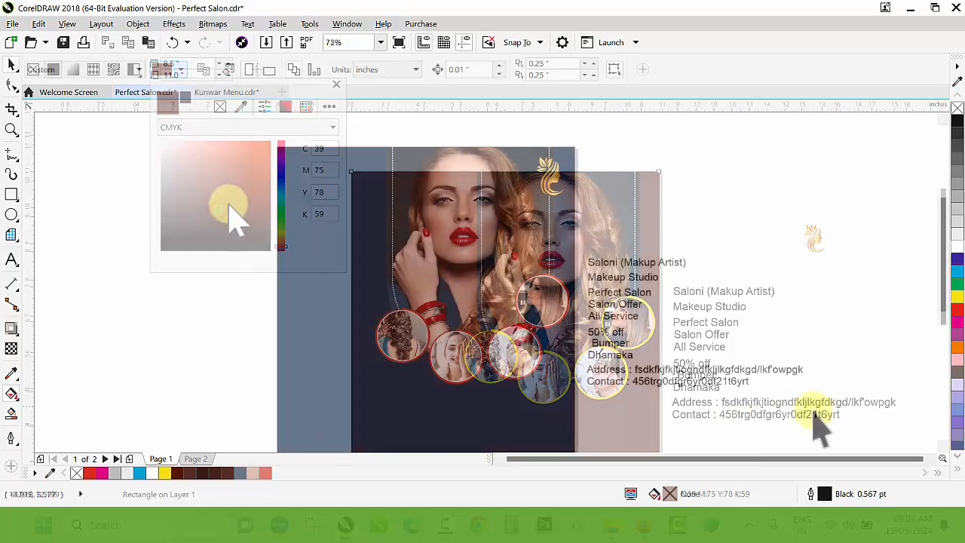
- Place the first five text lines, down to All Service, on the flyer beside the portrait and colour them white
drag(751, 231, 312, 233)
key(z)
drag(208, 139, 544, 302)
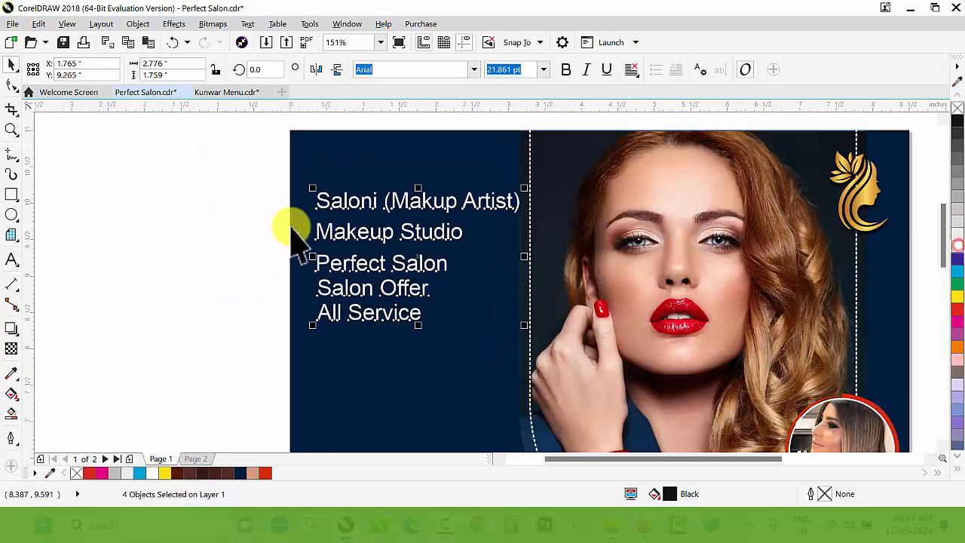
- Move the Perfect Salon, Salon Offer and All Service lines down to leave space beneath Makeup Studio
key(z)
right_click(198, 207)
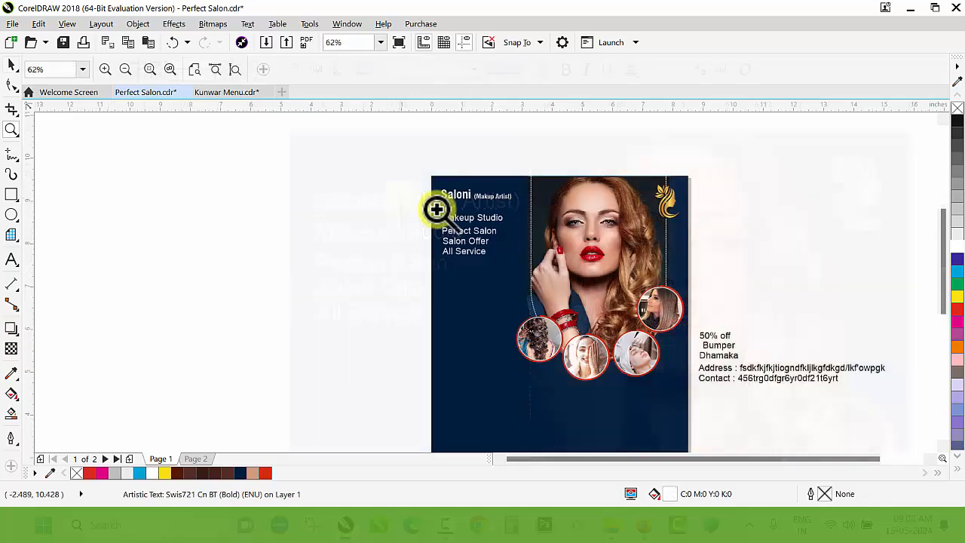
click(254, 123)
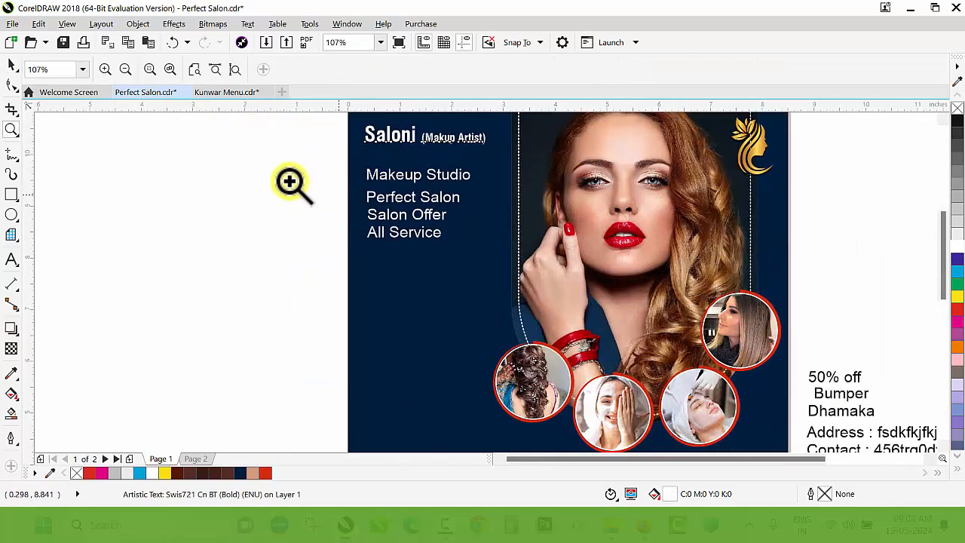
key(space)
drag(290, 181, 488, 278)
drag(403, 197, 403, 290)
- Split Makeup Studio into two bold Arial lines, with Studio at 42.678 pt and Makeup at 35.88 pt
double_click(435, 178)
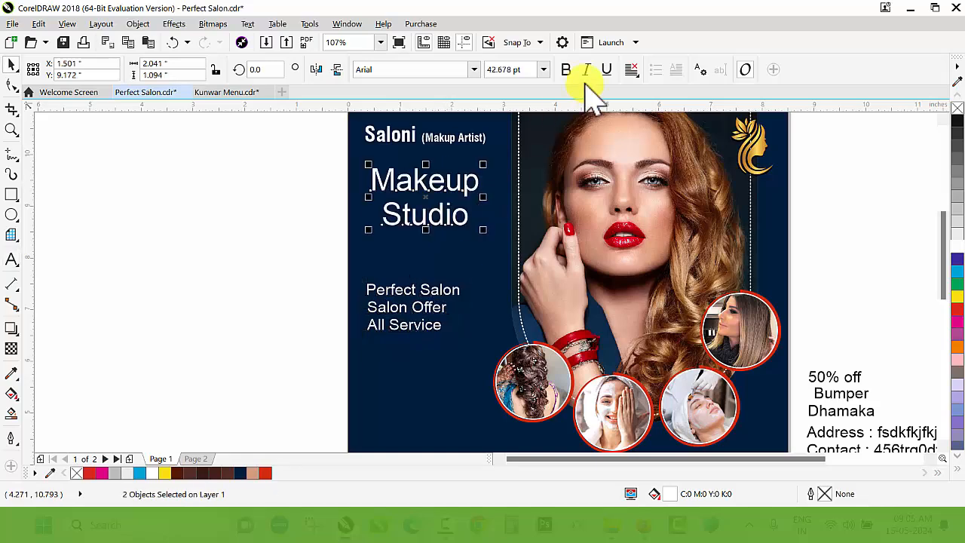
click(566, 68)
key(z)
drag(272, 133, 567, 243)
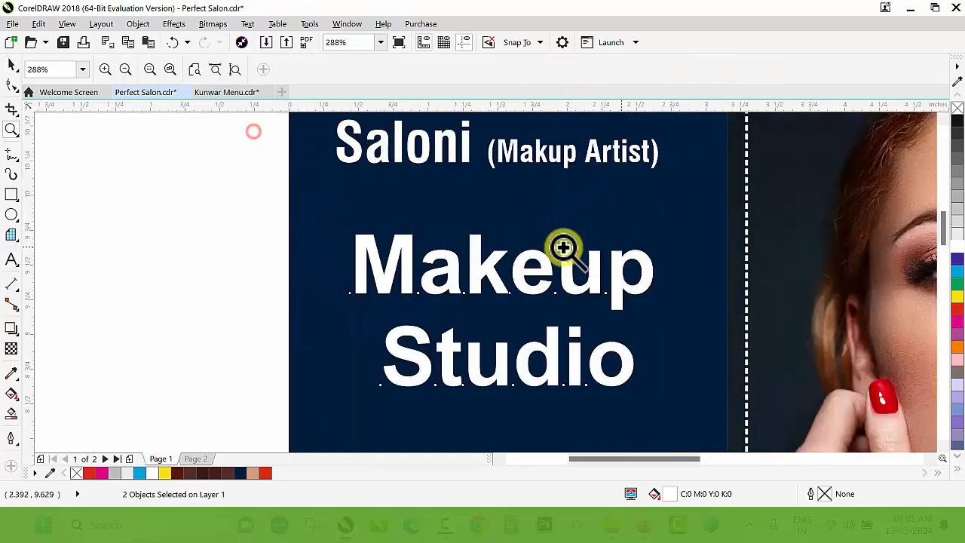
key(space)
drag(202, 202, 631, 332)
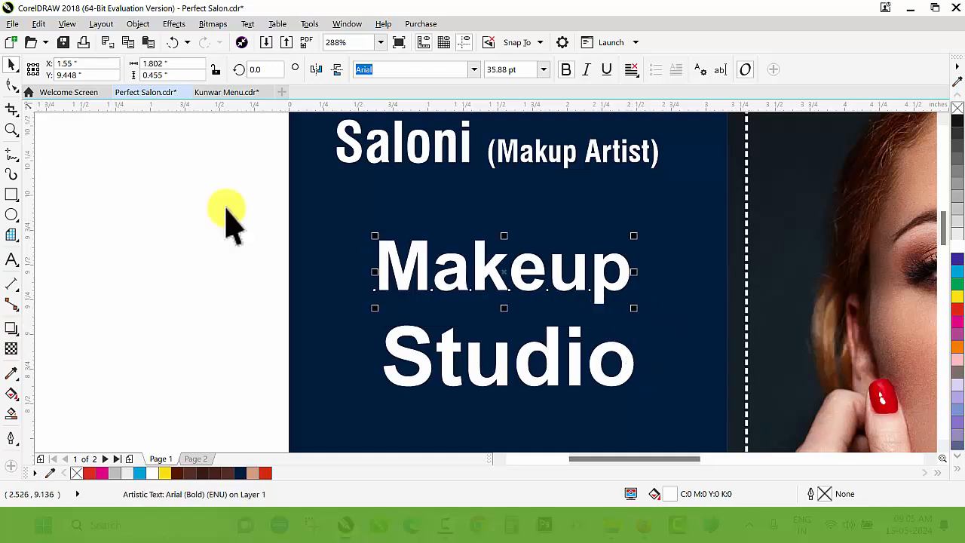
- Draw a rectangle of about 2.08 by 0.59 in around Makeup and round its corners to about 0.123 in
click(11, 194)
drag(362, 229, 653, 313)
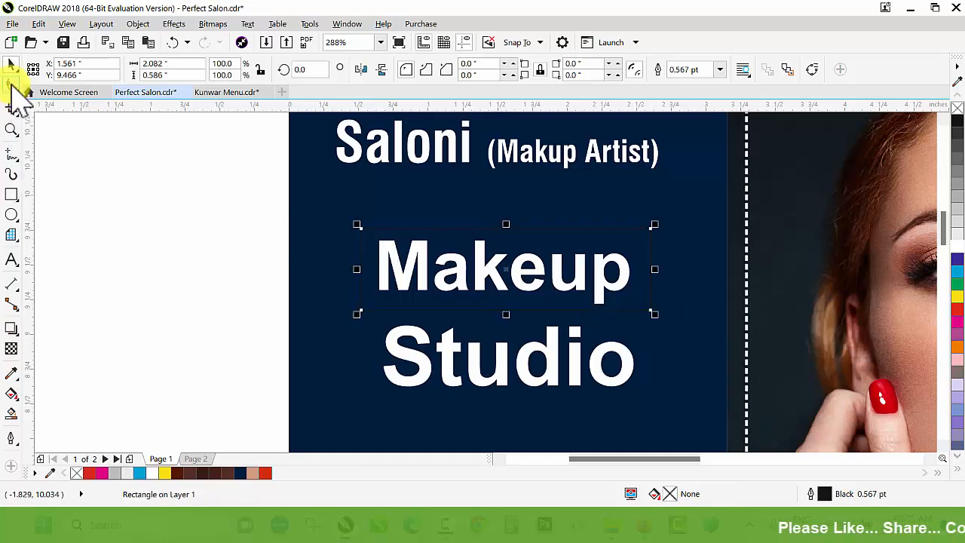
click(11, 84)
drag(361, 229, 377, 258)
key(space)
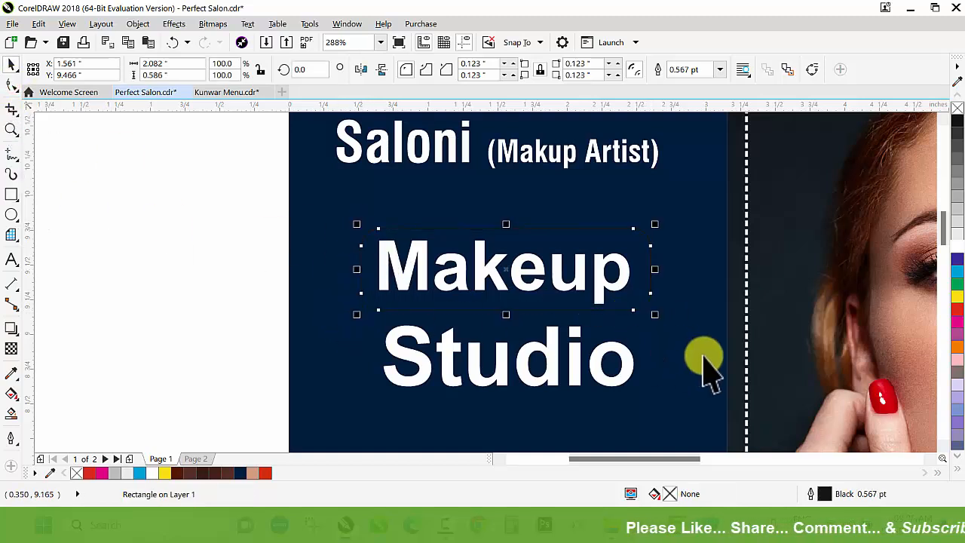
- Fill the rounded rectangle with red C2 M94 Y100 K11 and bring the Makeup text in front of it
click(265, 472)
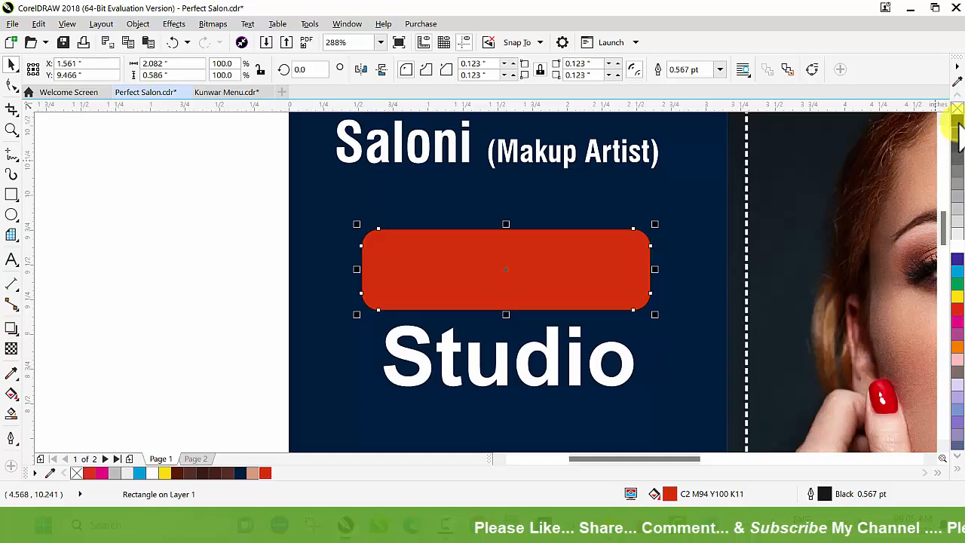
mouse_move(232, 209)
mouse_down()
mouse_move(681, 319)
mouse_move(641, 324)
mouse_up()
key(shift+Page_Up)
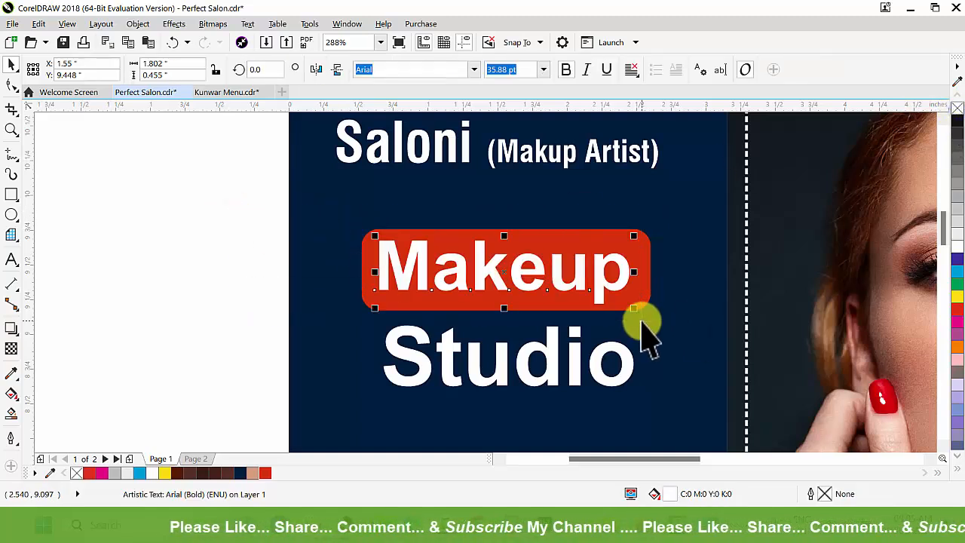
- Change Makeup to uppercase, scale the word down and widen its red box to about 2.19 in to fit
double_click(599, 267)
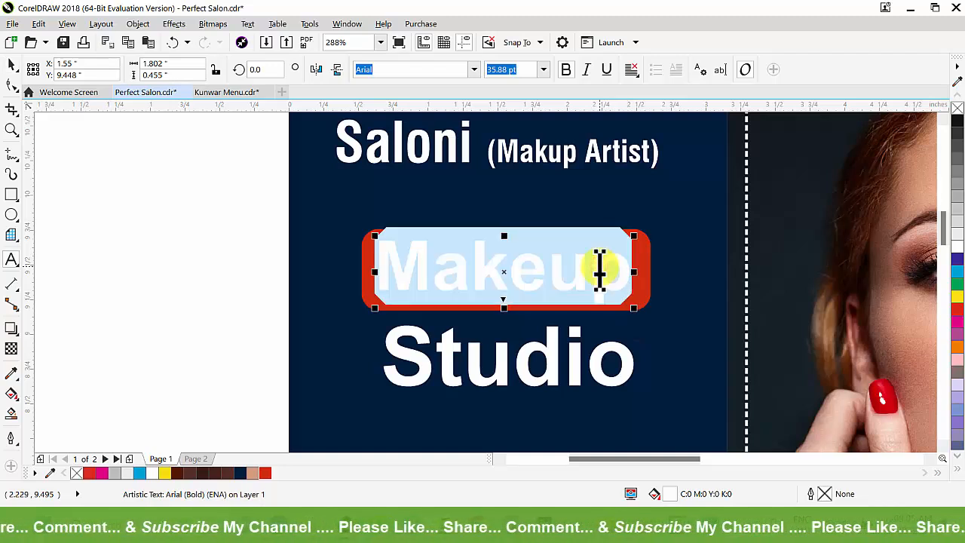
key(shift+F3)
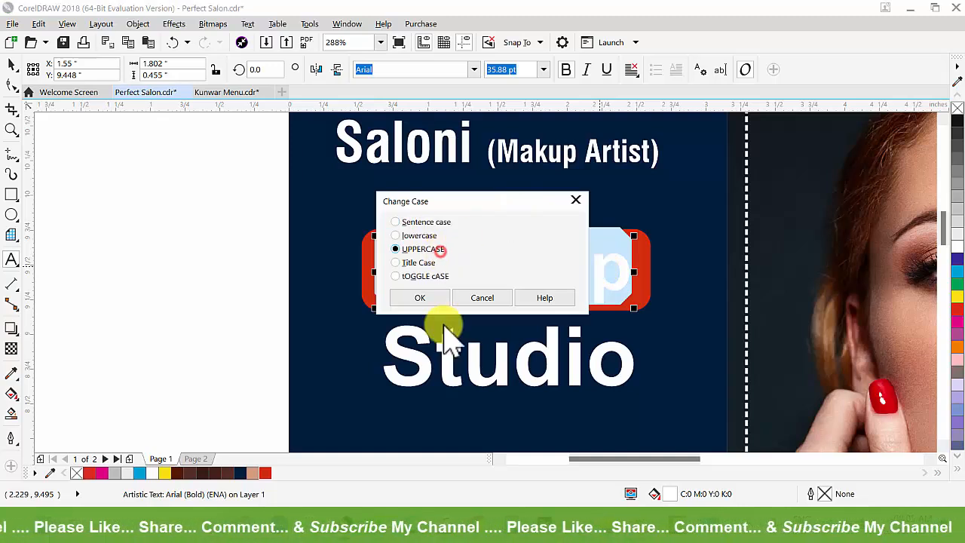
click(426, 300)
key(ctrl+space)
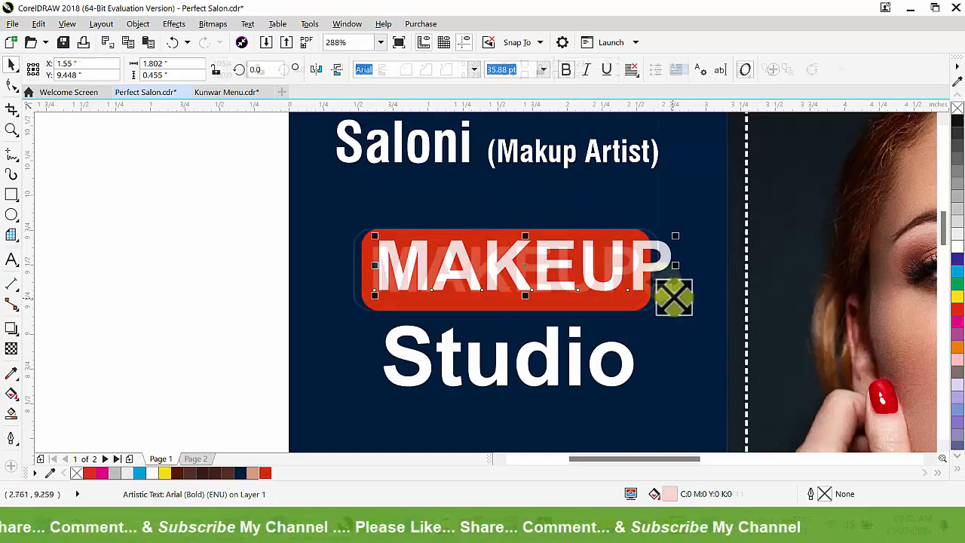
drag(673, 296, 664, 290)
click(623, 287)
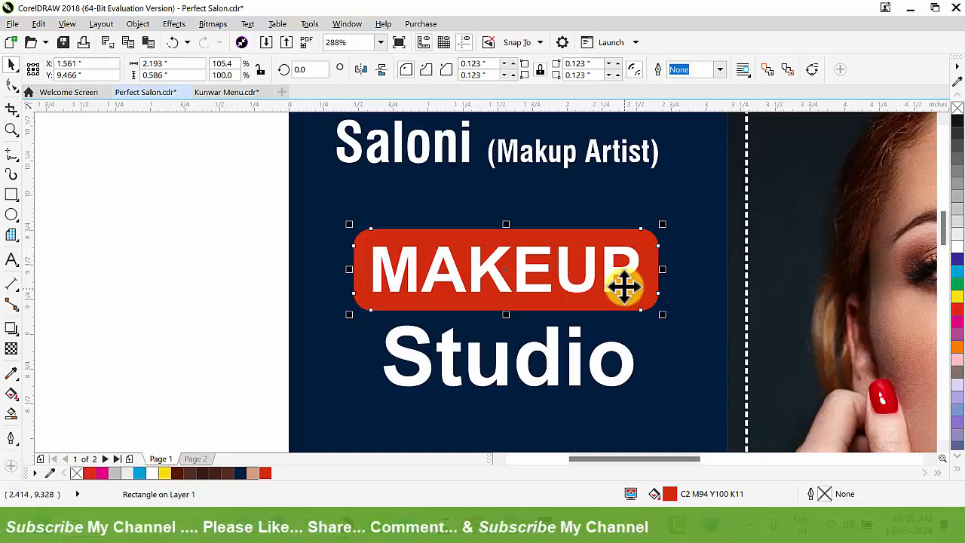
- Duplicate the red box down over Studio and enlarge the copy to about 2.73 by 0.73 in
drag(601, 240, 610, 332)
right_click(610, 333)
key(F3)
key(F2)
drag(272, 209, 684, 406)
drag(661, 343, 693, 410)
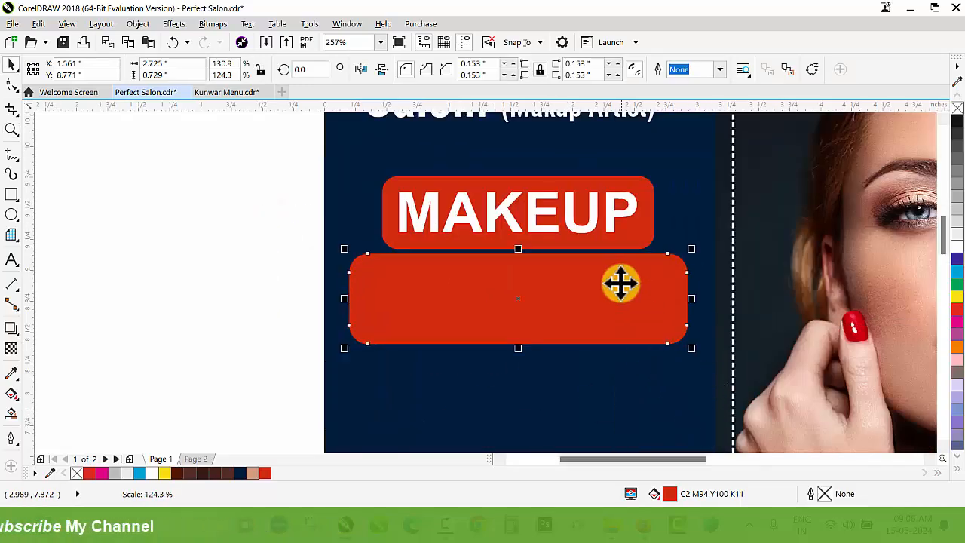
- Shrink MAKEUP together with its red box slightly and move the larger box up against it
click(633, 225)
shift+click(647, 242)
drag(662, 256, 653, 264)
click(243, 263)
key(z)
drag(234, 188, 701, 347)
key(space)
drag(716, 311, 718, 294)
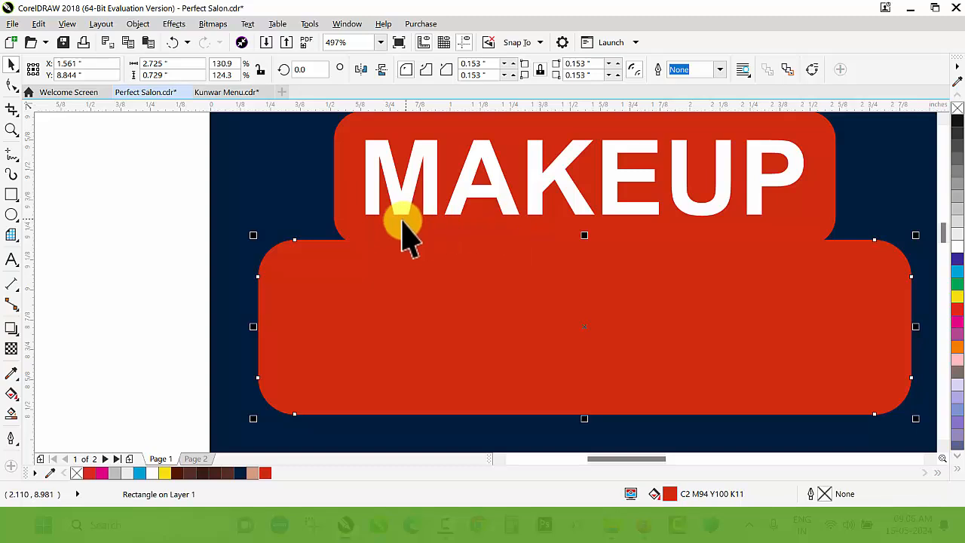
- Stretch the lower box downward to a height of about 0.78 in
scroll(399, 226, down, 3)
key(z)
drag(213, 181, 735, 392)
key(space)
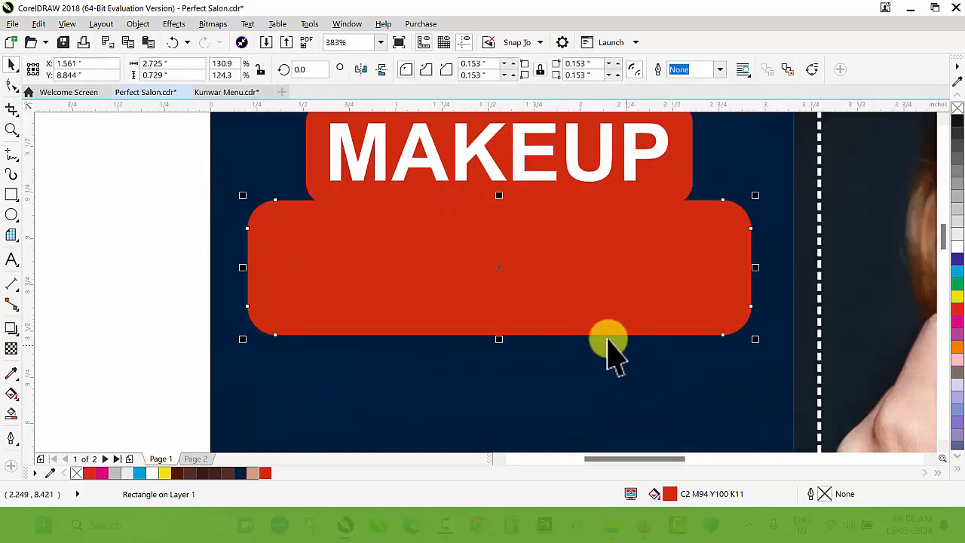
drag(500, 336, 508, 349)
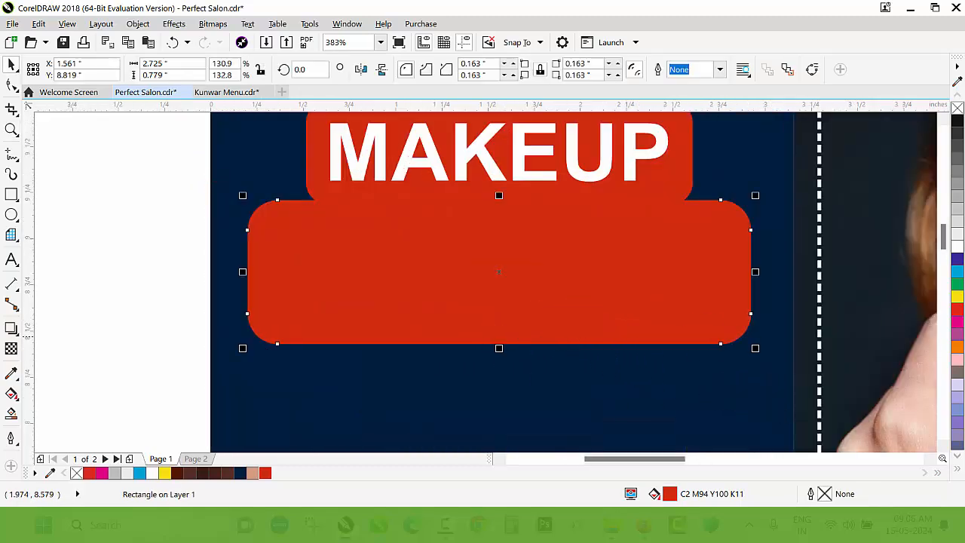
- Fill the lower box with yellow and set its magenta value to 10 for C0 M10 Y100 K0
drag(956, 295, 461, 231)
key(g)
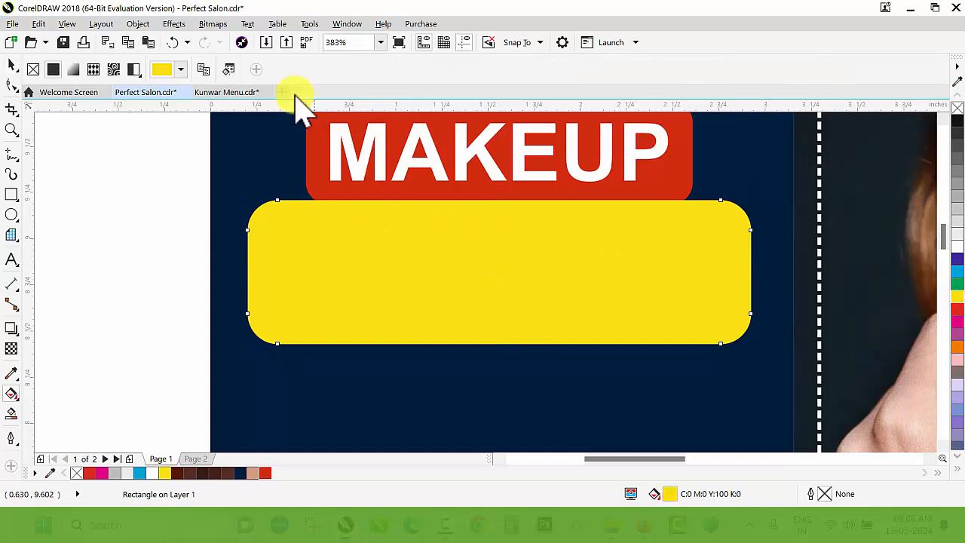
click(165, 67)
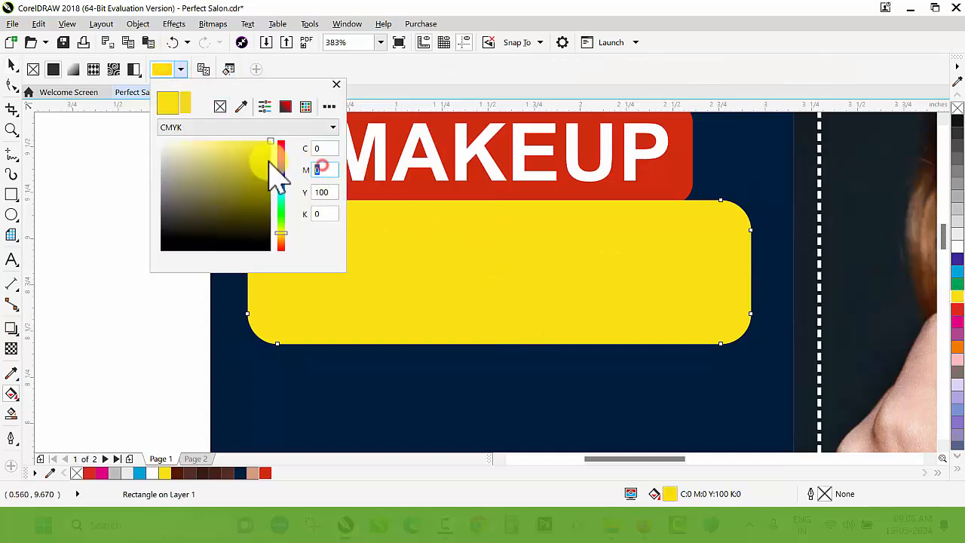
text(10)
key(Return)
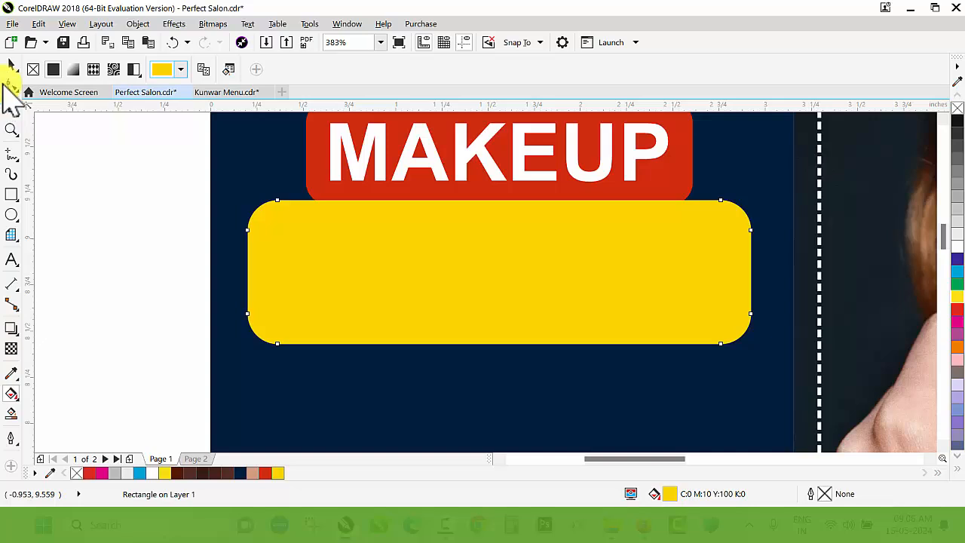
- Bring the Studio text in front of the yellow box and restyle it as uppercase navy condensed lettering
click(12, 66)
drag(108, 202, 754, 388)
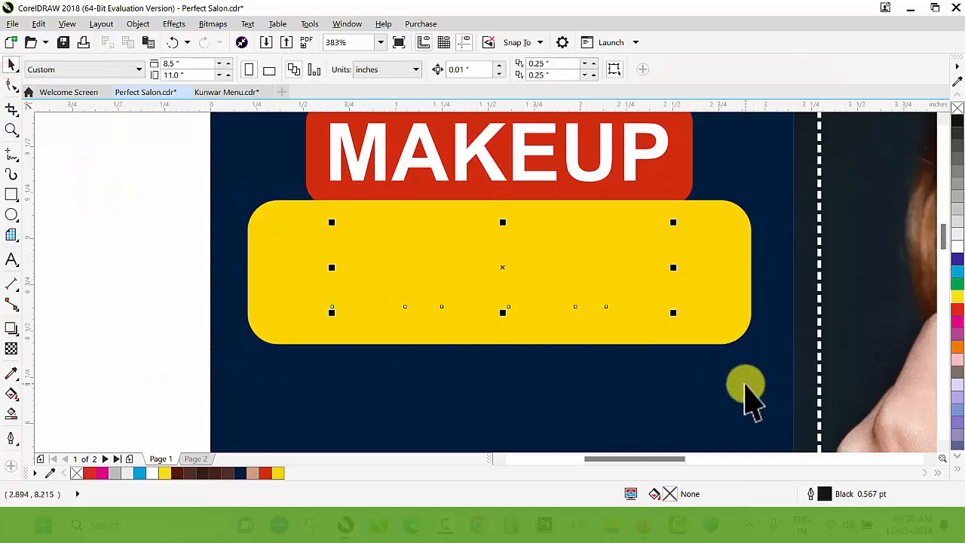
key(shift+Page_Up)
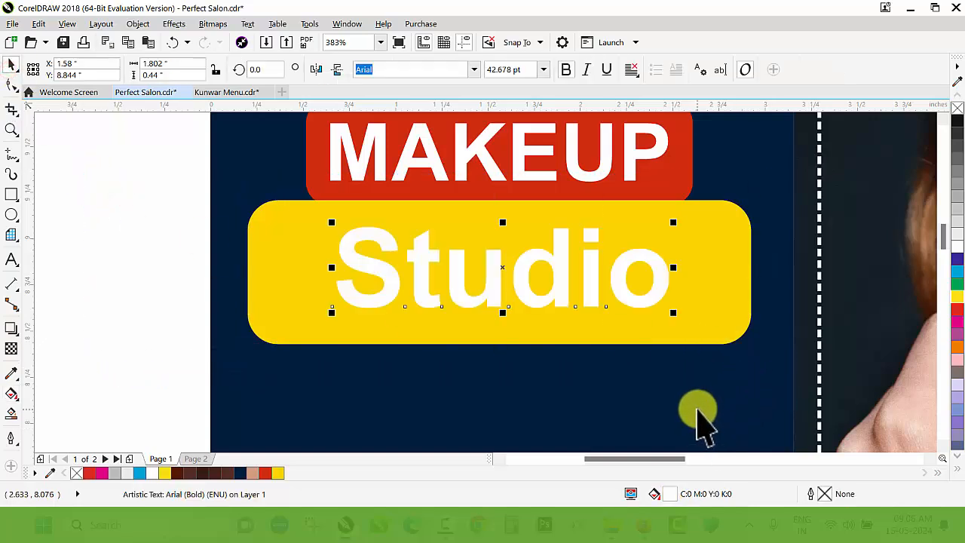
double_click(622, 280)
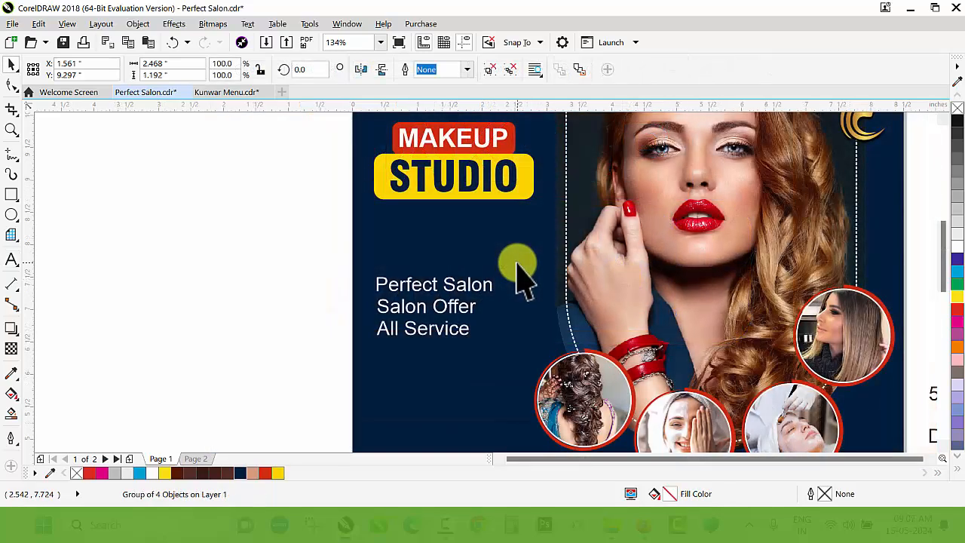
- Move the Salon Offer and All Service text down, away from the Perfect Salon line
scroll(516, 261, down, 2)
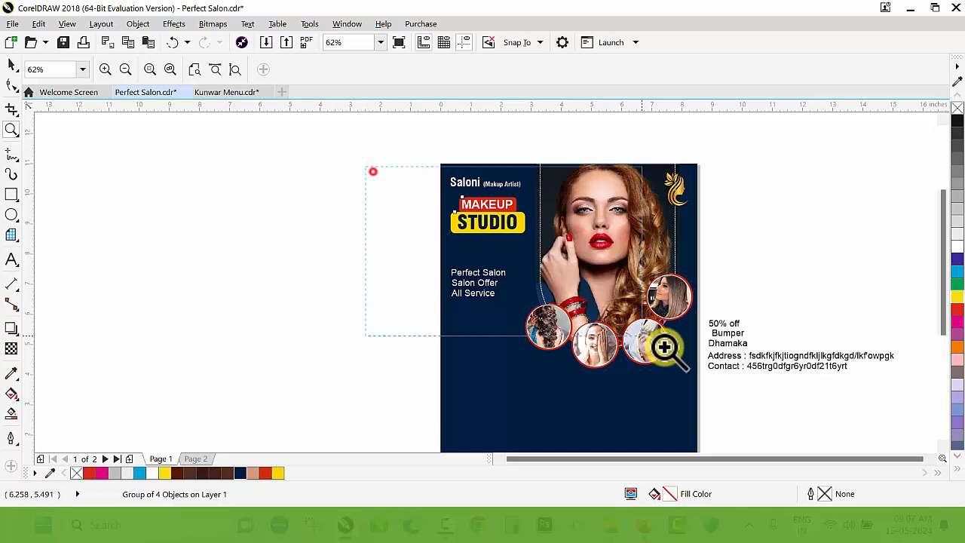
scroll(463, 263, up, 2)
click(491, 292)
drag(430, 381, 431, 431)
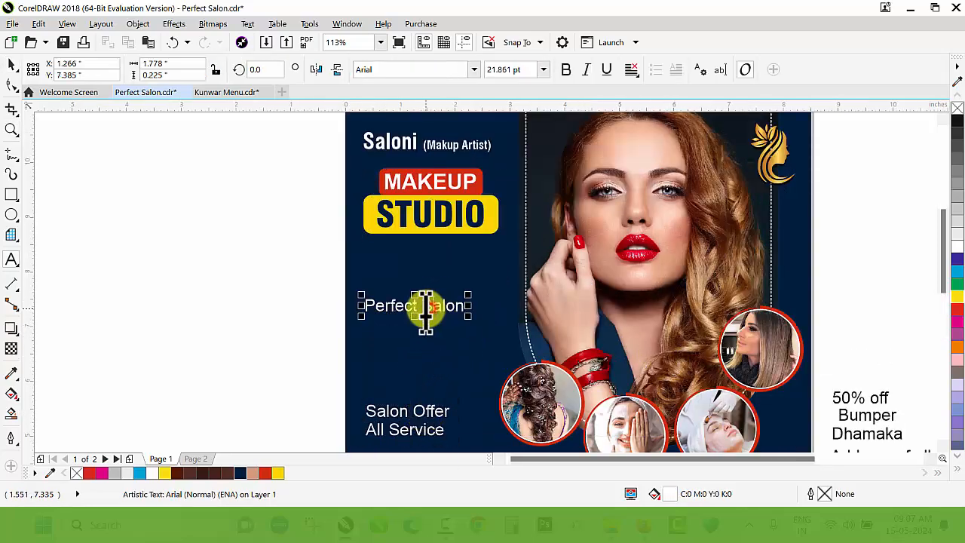
- Separate the word Perfect from Salon, place it above, enlarge it to about 38.9 pt and make it bold
mouse_move(364, 305)
mouse_down()
mouse_move(407, 305)
mouse_move(416, 273)
mouse_move(369, 306)
mouse_up()
key(ctrl+space)
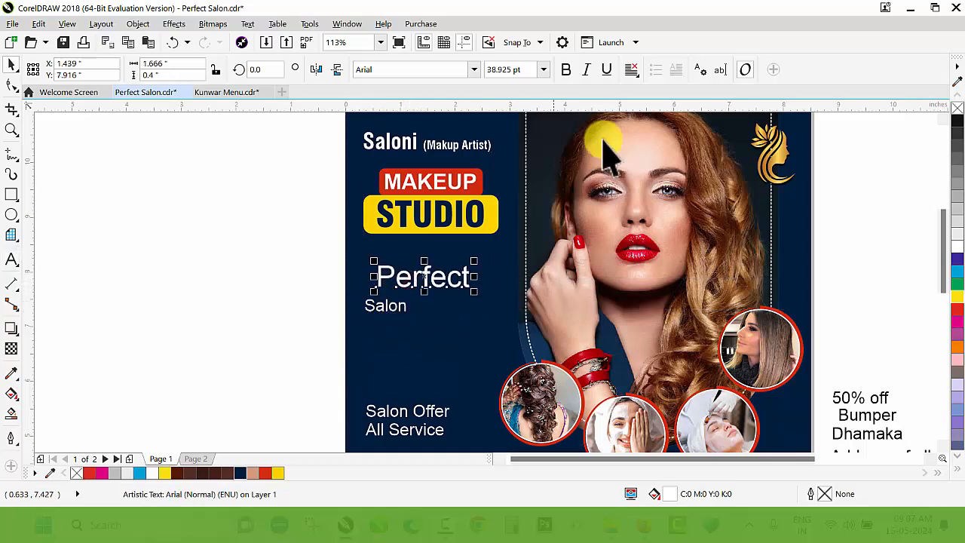
click(567, 71)
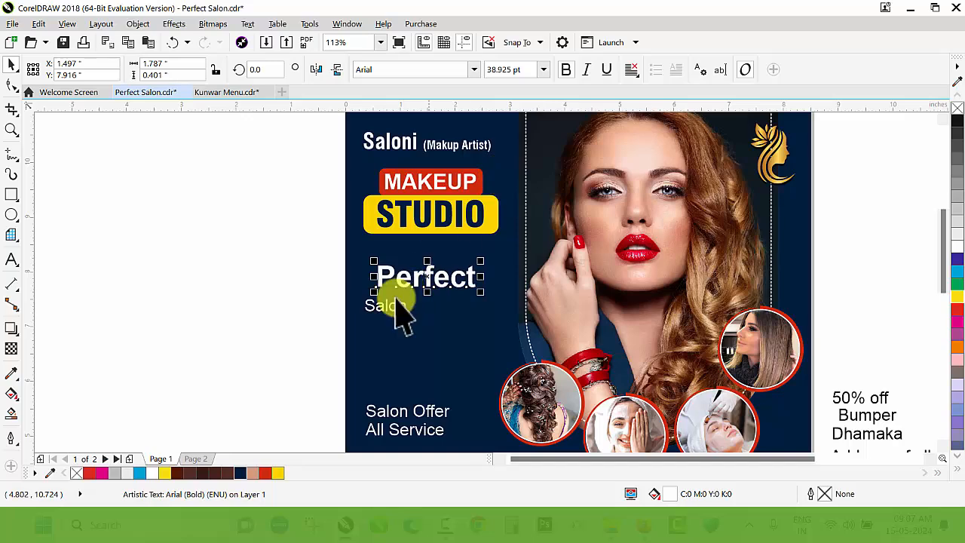
- Move the word Salon down so that it sits centred beneath Perfect with space between them
key(z)
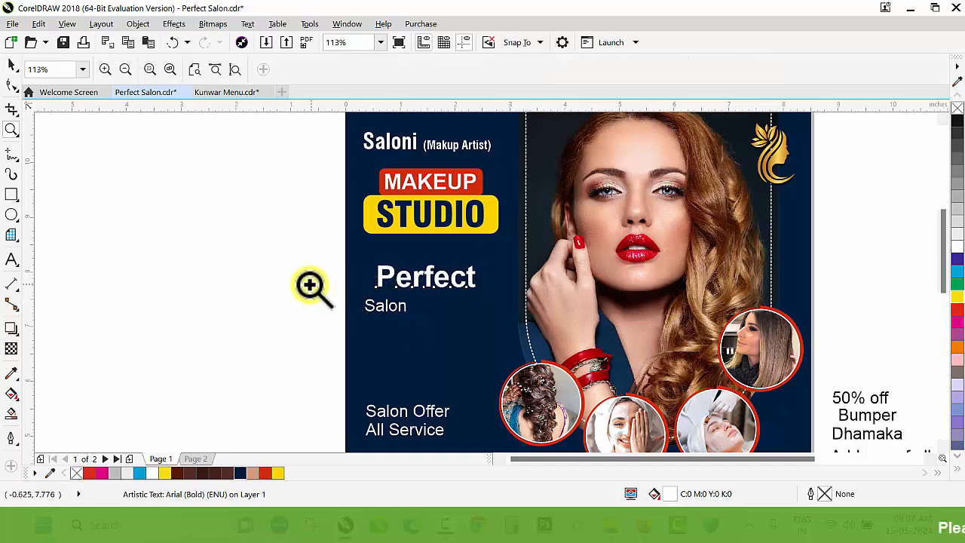
click(412, 330)
key(space)
drag(413, 258, 501, 316)
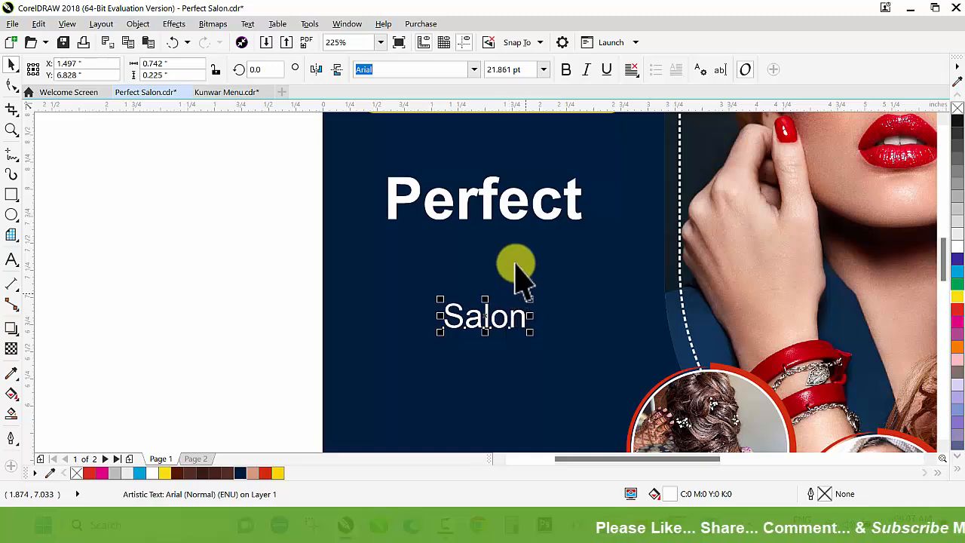
- Set Salon in the Birds of Paradise Personal use font and enlarge it to about 78.4 pt
click(473, 69)
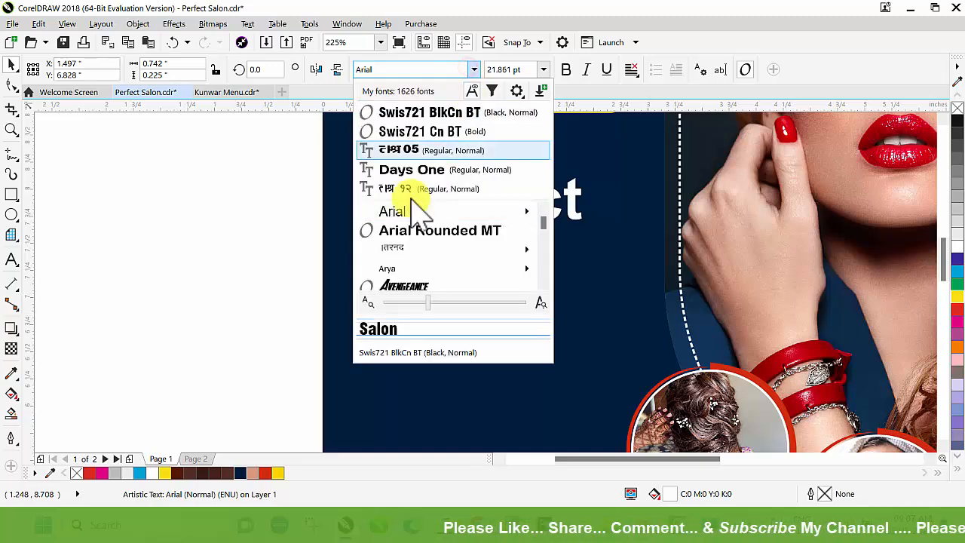
scroll(399, 203, down, 4)
scroll(411, 232, down, 5)
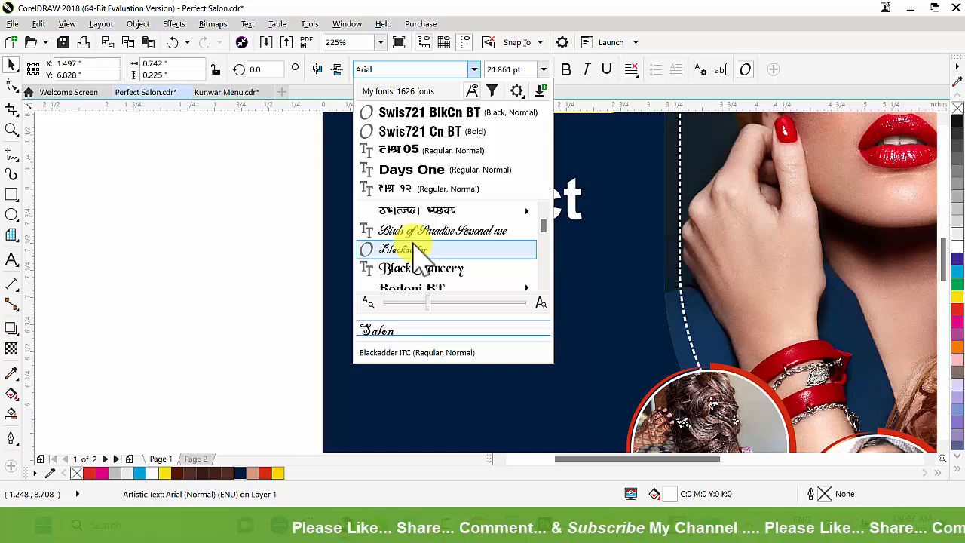
click(416, 236)
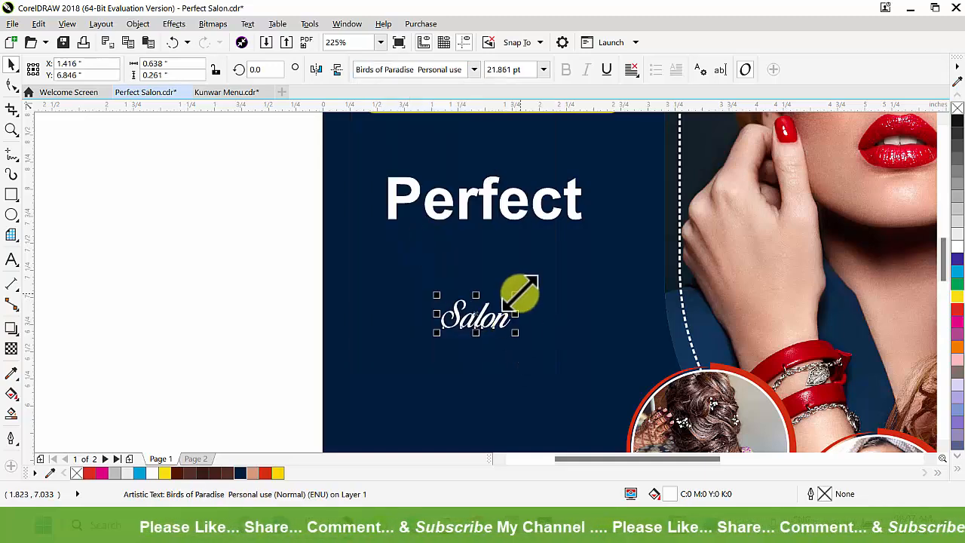
drag(514, 290, 607, 219)
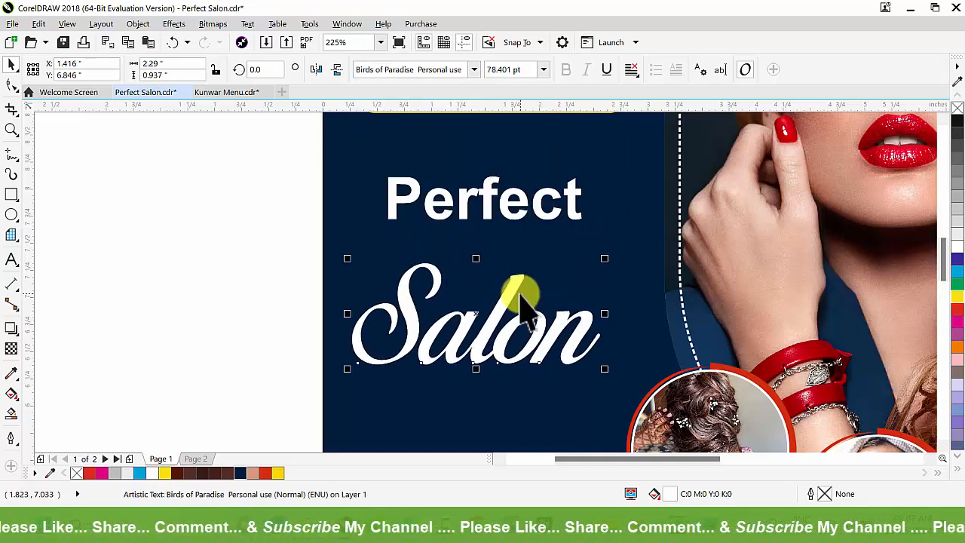
- Rotate the script Salon text so it slants upward at about 11.5 degrees
scroll(508, 291, down, 4)
key(z)
drag(384, 224, 609, 346)
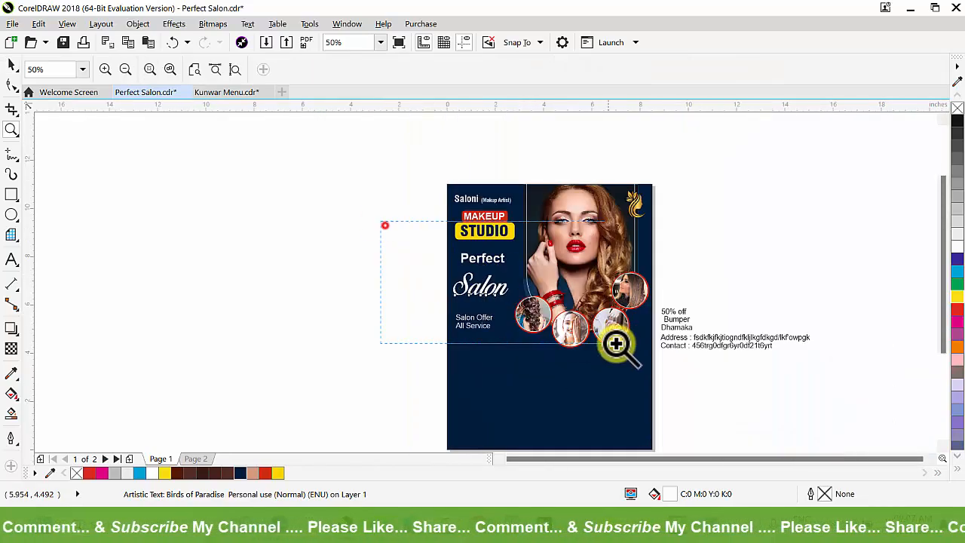
drag(298, 172, 637, 359)
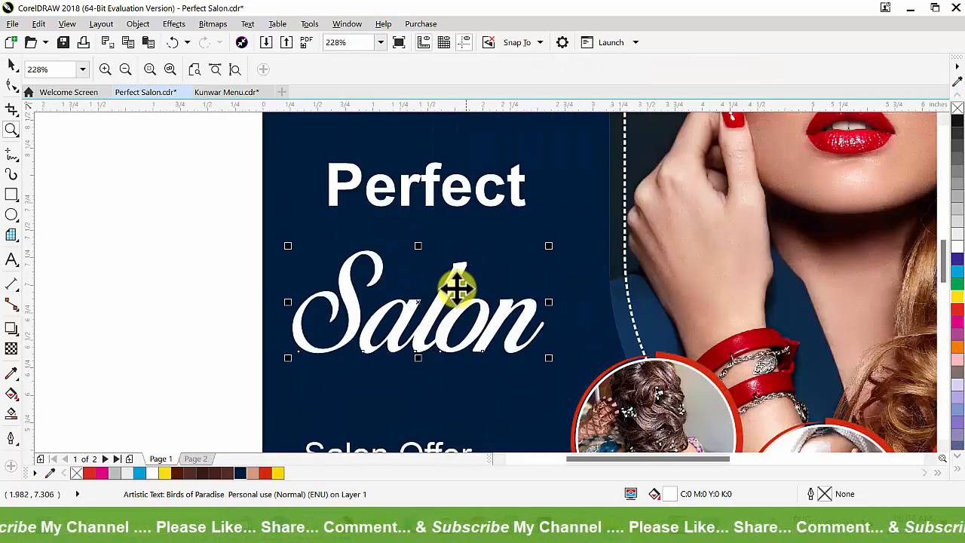
key(space)
click(450, 283)
drag(550, 249, 545, 209)
- Scale the portrait frame and service circles together down slightly to about 5.31 by 6.59 in
drag(265, 143, 666, 336)
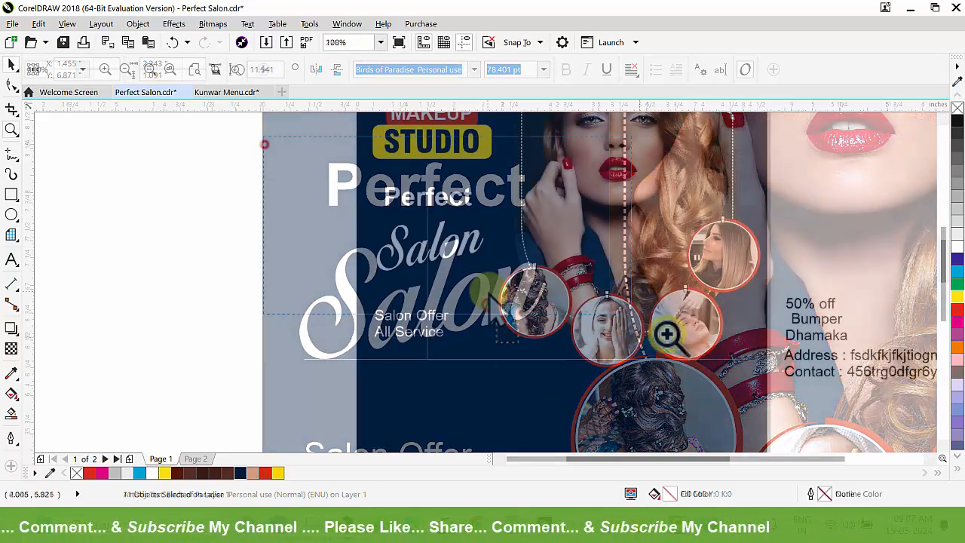
drag(665, 336, 666, 336)
key(space)
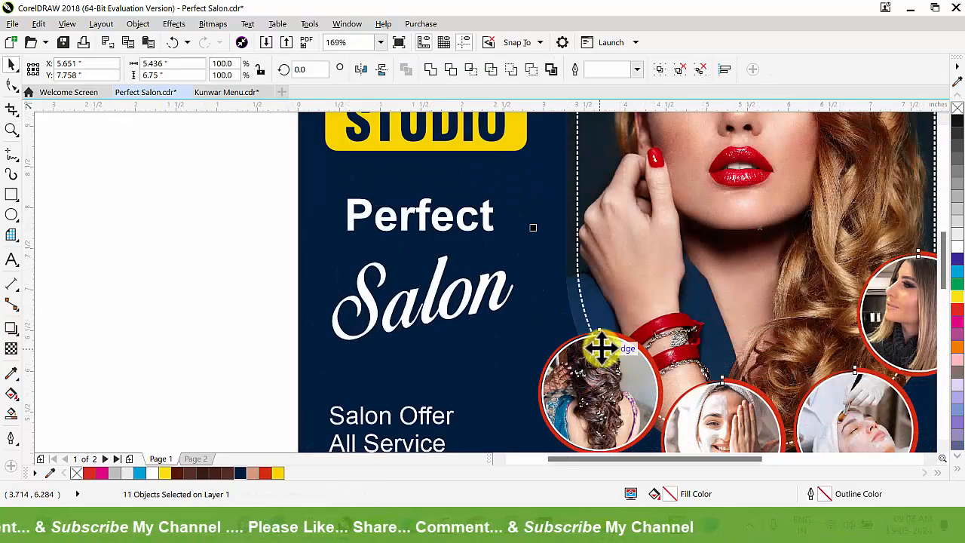
key(ctrl+r)
key(z)
key(space)
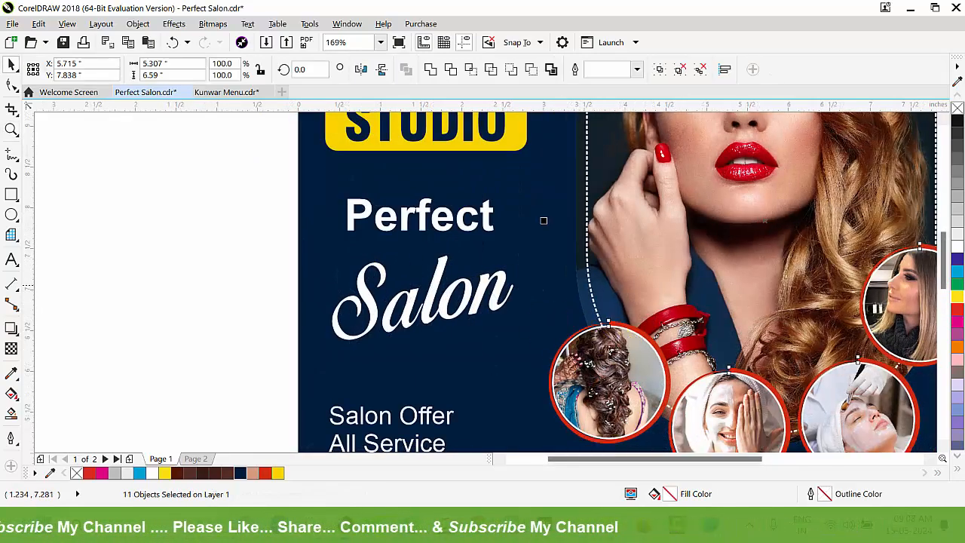
- Draw a circle about 2.38 in across over the Salon text and fill it red, C2 M94 Y100 K11
click(11, 215)
drag(336, 234, 521, 398)
key(space)
key(F2)
drag(250, 237, 594, 465)
click(266, 471)
click(251, 291)
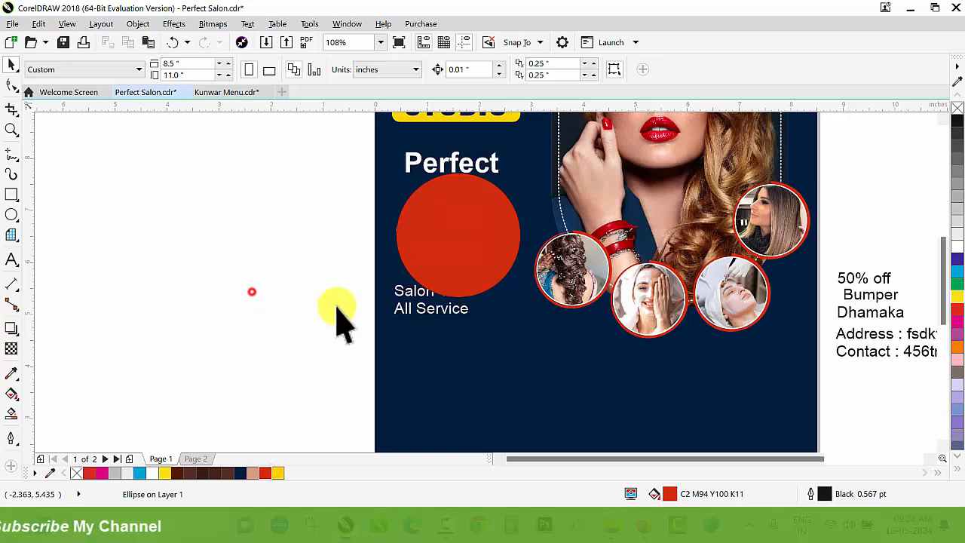
- Move the Salon Offer and All Service text well below the red circle and remove the circle's outline
drag(321, 267, 533, 378)
drag(421, 293, 421, 385)
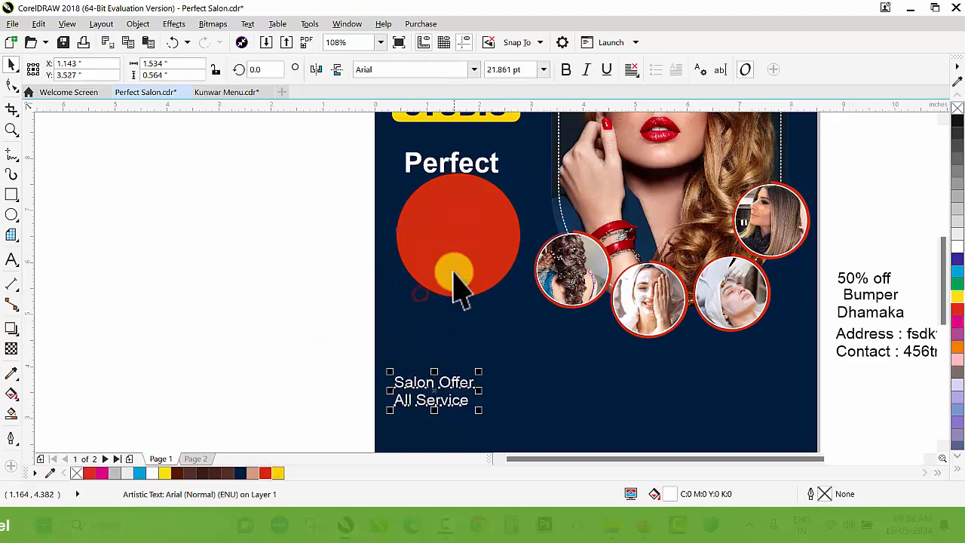
click(449, 215)
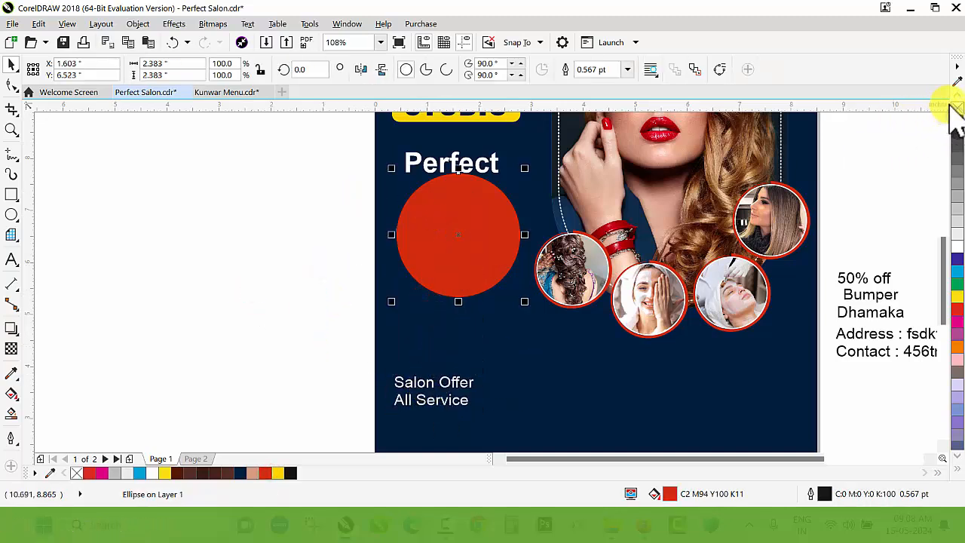
- Bring Perfect and Salon in front of the red circle, lower Salon slightly and enlarge it to about 88.6 pt
drag(302, 136, 581, 301)
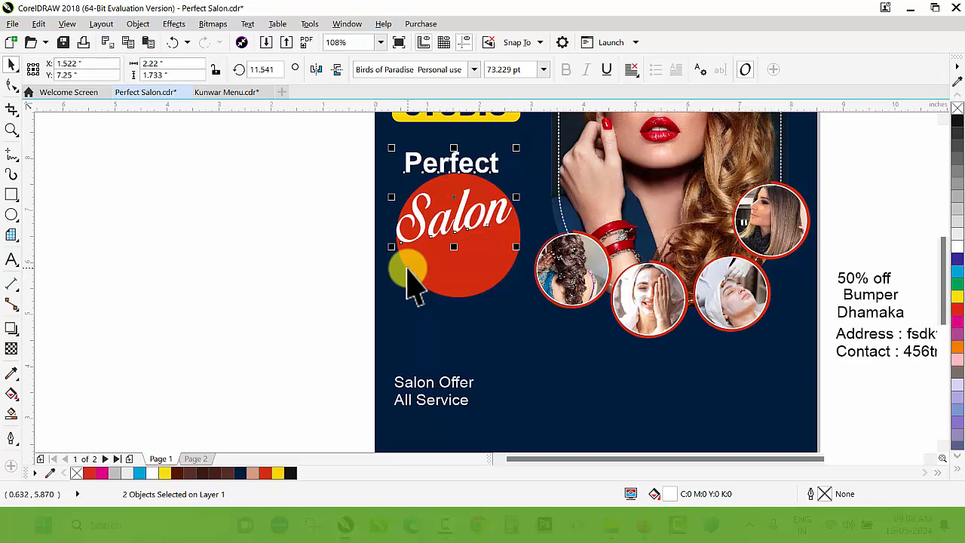
click(312, 227)
click(452, 222)
drag(452, 222, 451, 233)
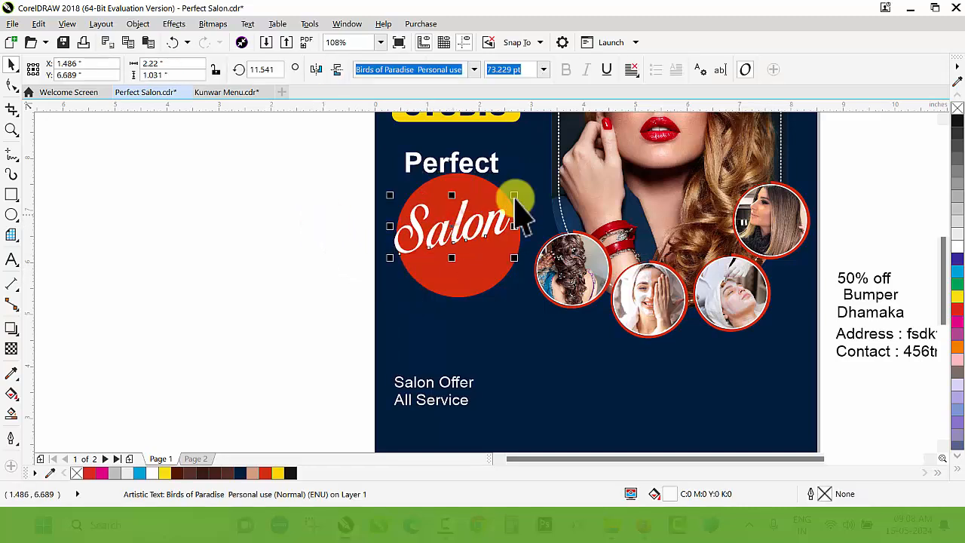
drag(514, 196, 536, 178)
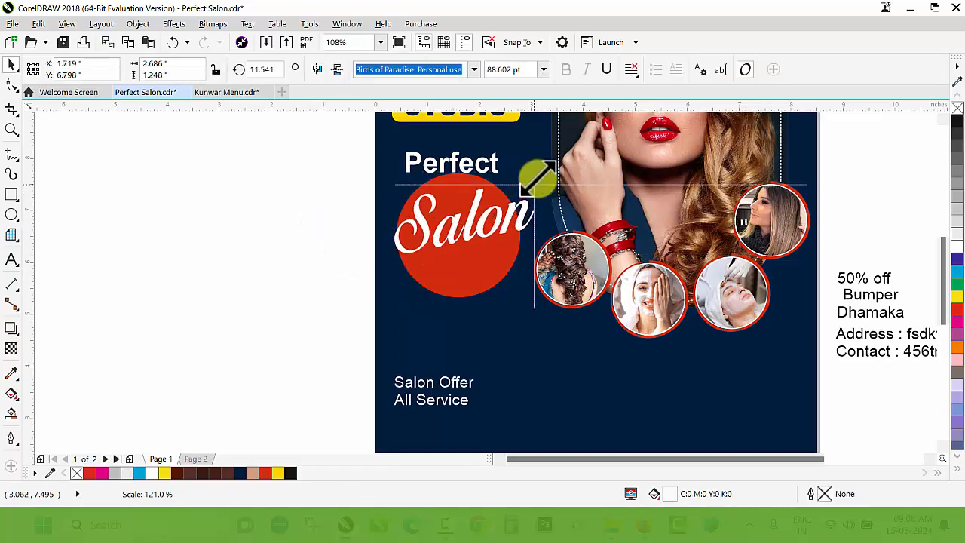
- Change Perfect to uppercase and set it in the bold Swis721 Cn BT font
click(478, 161)
double_click(491, 172)
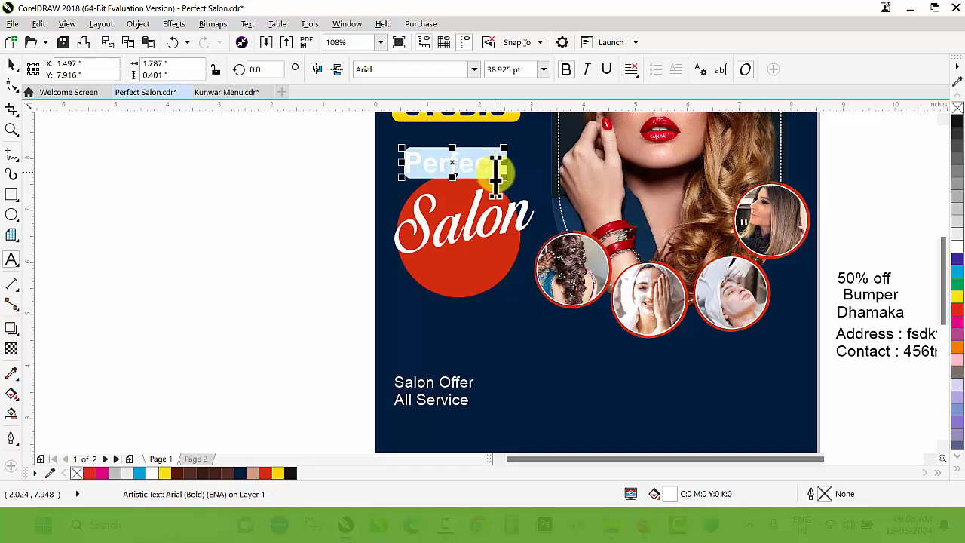
key(shift+F3)
key(Return)
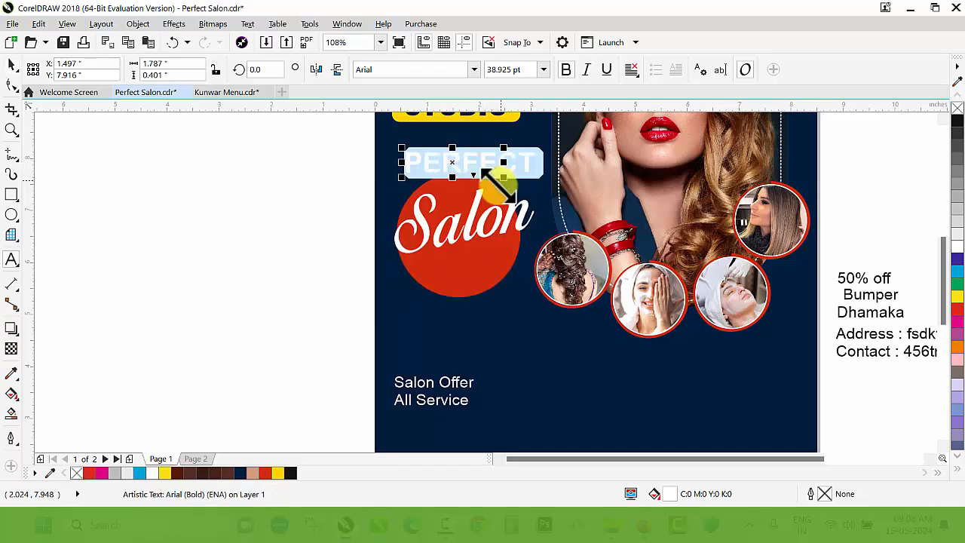
key(ctrl+space)
click(474, 69)
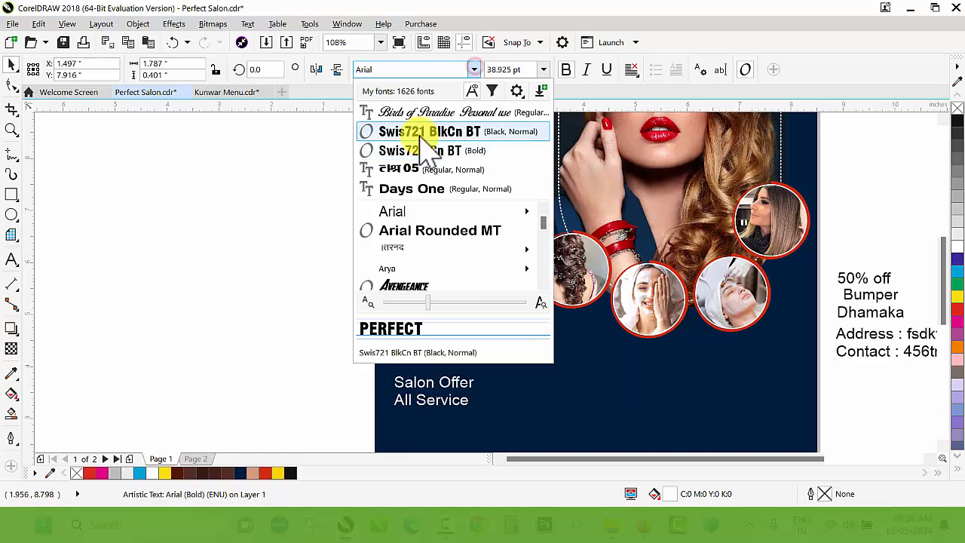
click(420, 132)
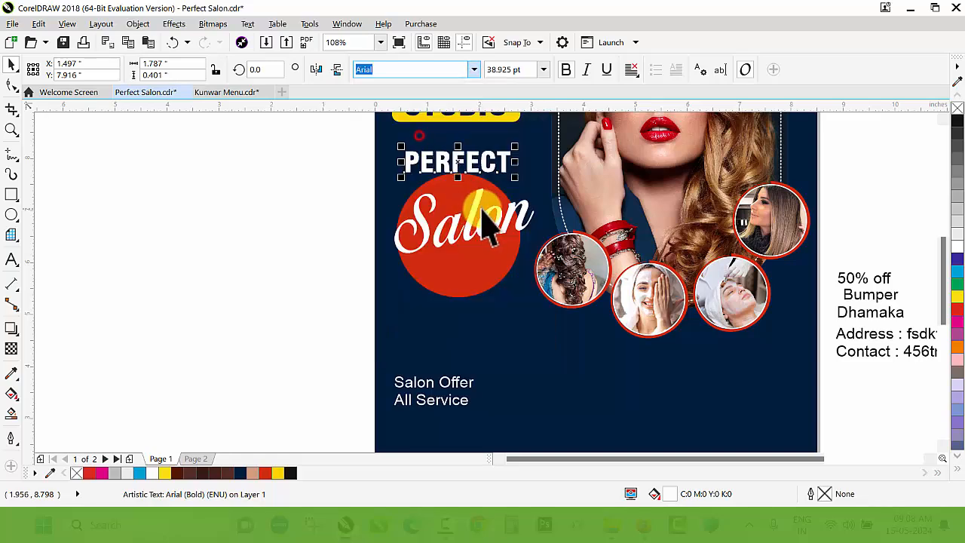
click(474, 70)
click(446, 151)
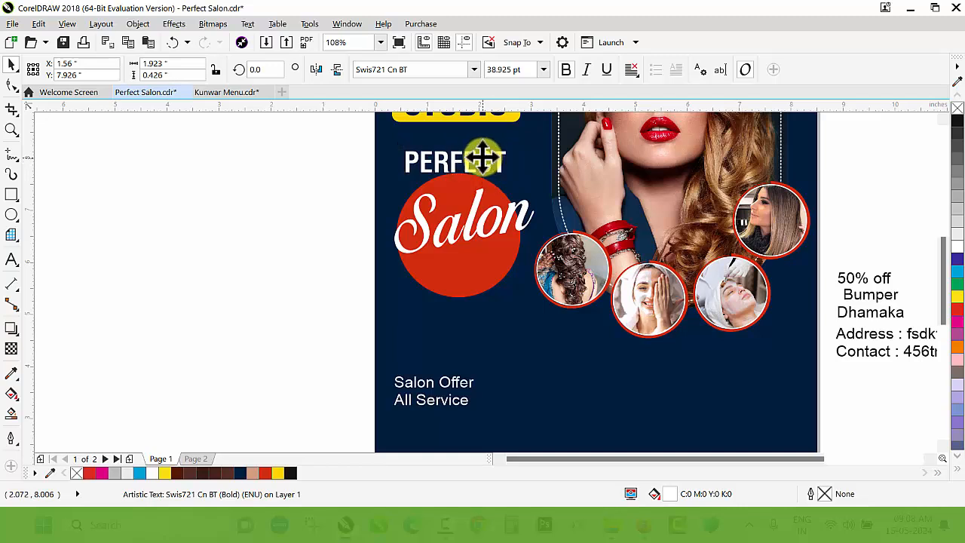
- Rotate PERFECT to about 11.5 degrees to match Salon, enlarge it and place it close above Salon
click(513, 177)
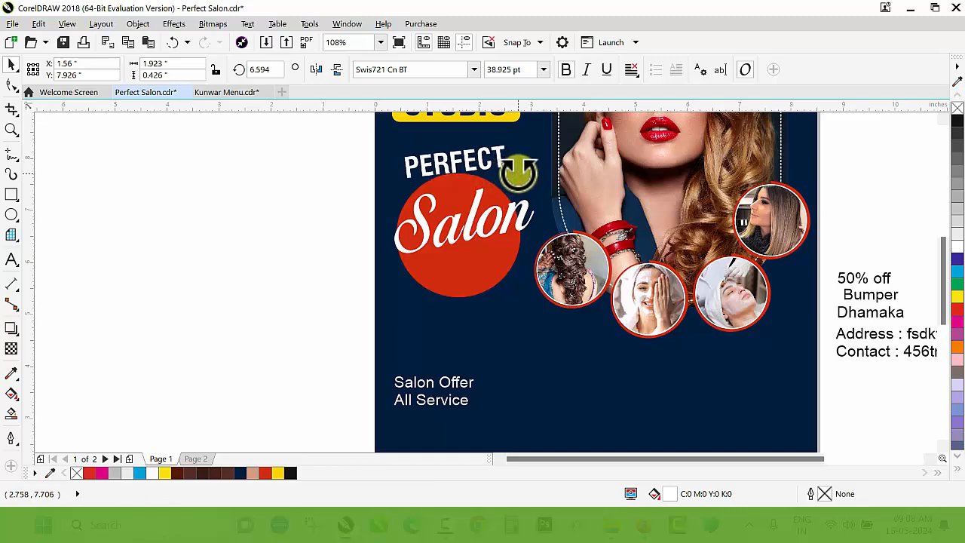
click(512, 155)
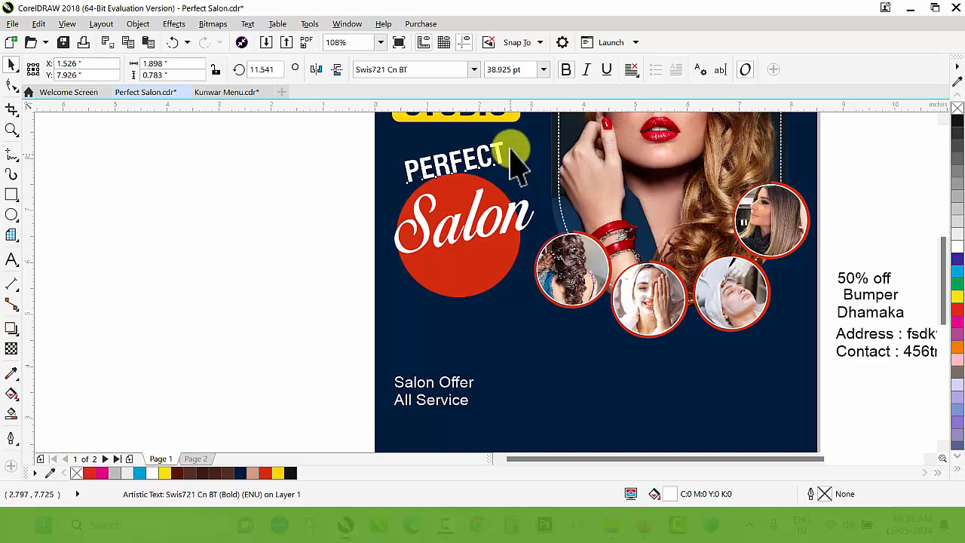
drag(512, 138, 481, 163)
- Enlarge Salon across the red circle and scale the PERFECT Salon heading with its circle to fit beneath the MAKEUP STUDIO block
click(474, 211)
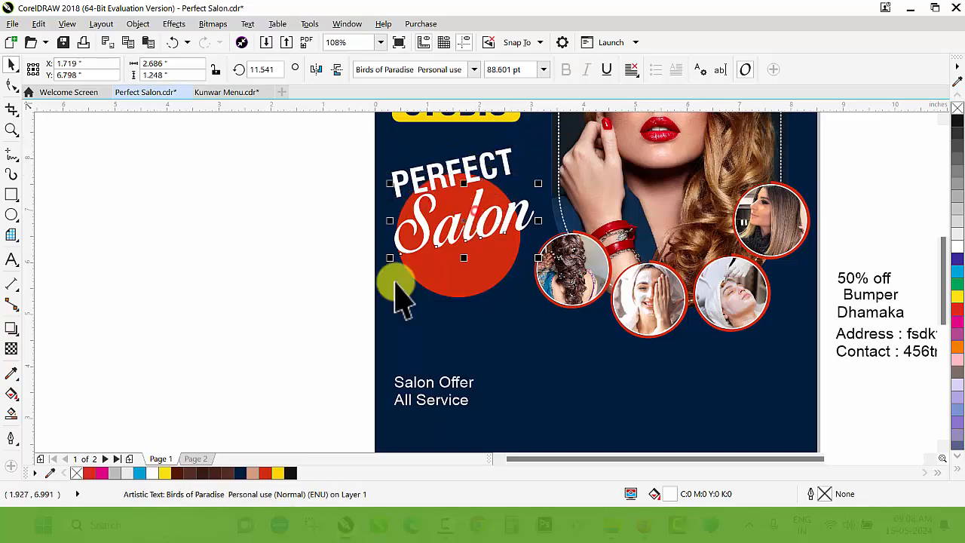
scroll(366, 280, down, 1)
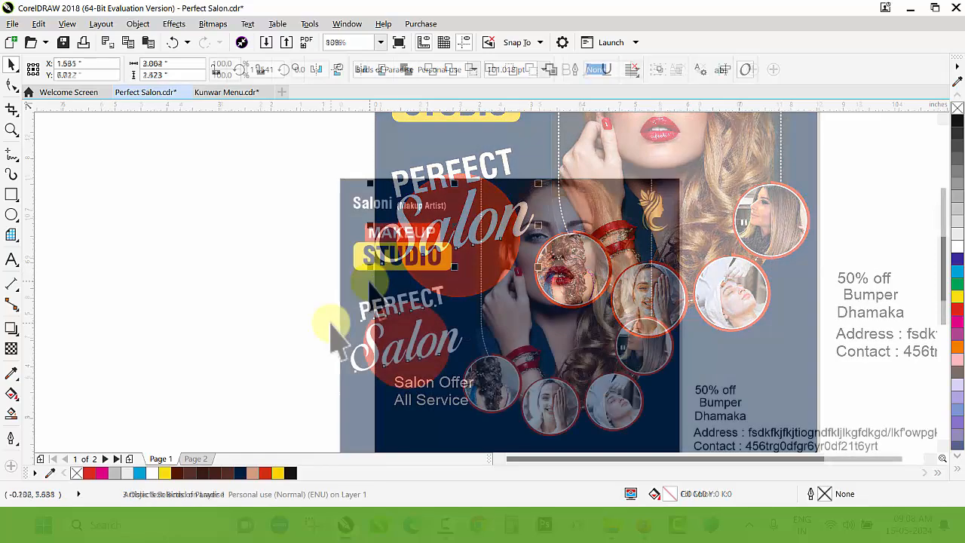
click(380, 258)
key(z)
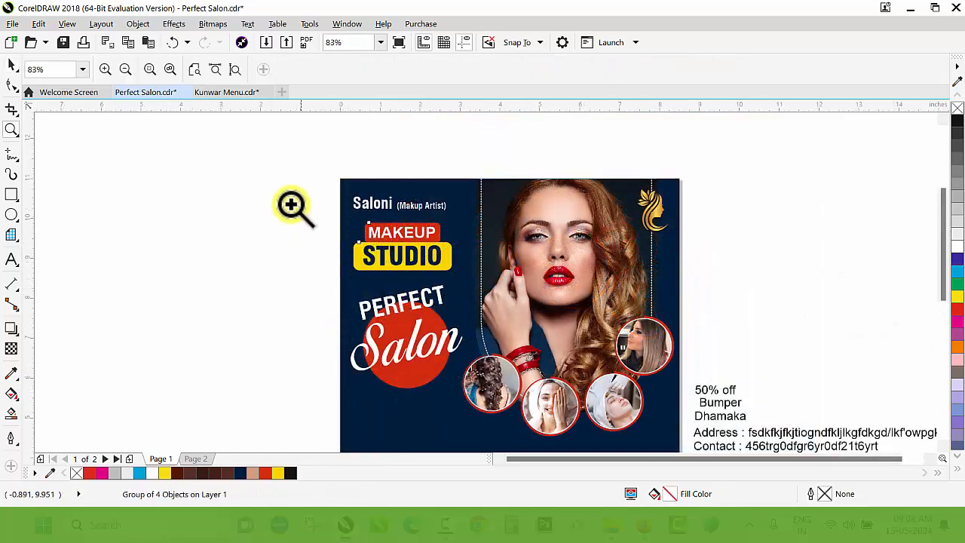
click(322, 237)
key(space)
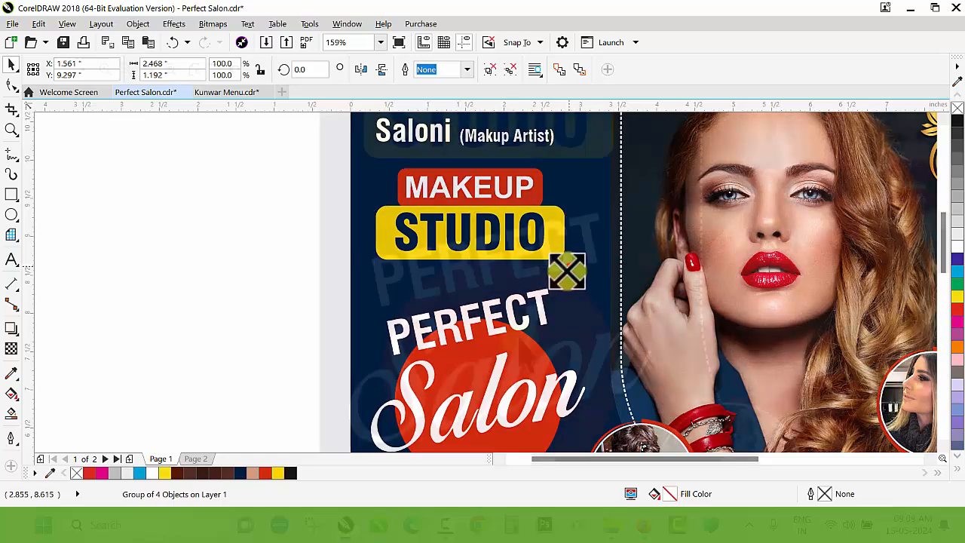
- Group the PERFECT and Salon texts together
click(523, 332)
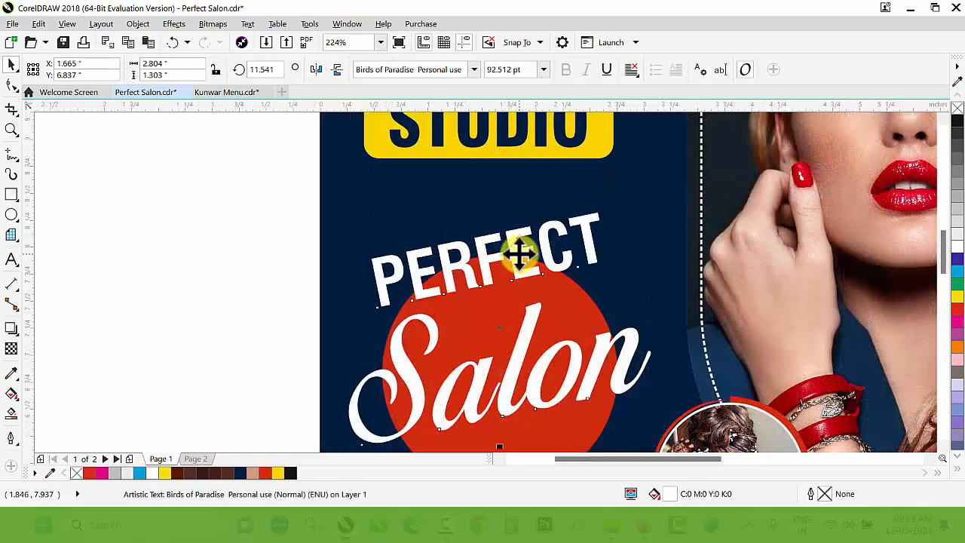
shift+click(519, 254)
key(ctrl+g)
- Apply the Flat Bottom Right drop shadow preset to the grouped PERFECT Salon heading
scroll(411, 231, down, 3)
key(z)
drag(323, 208, 660, 372)
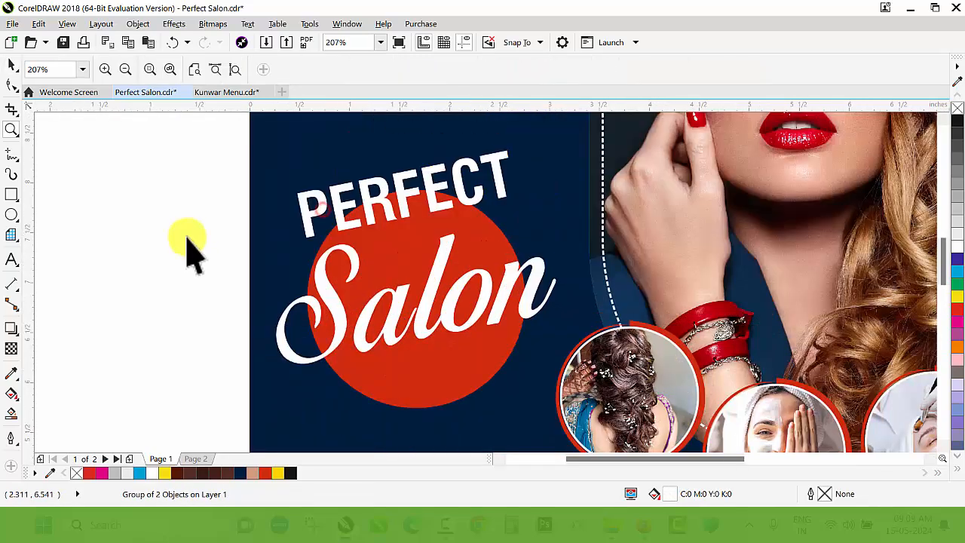
key(space)
click(12, 329)
click(56, 72)
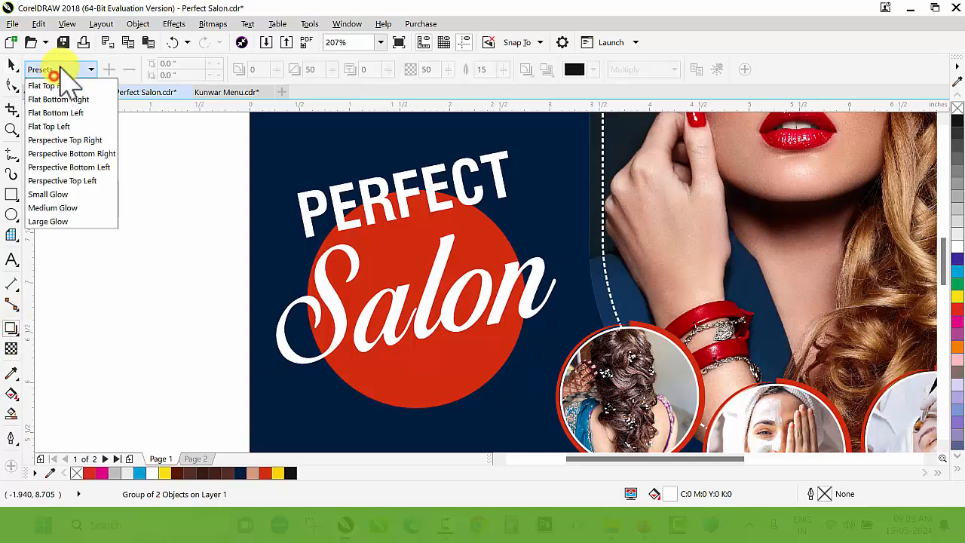
click(72, 98)
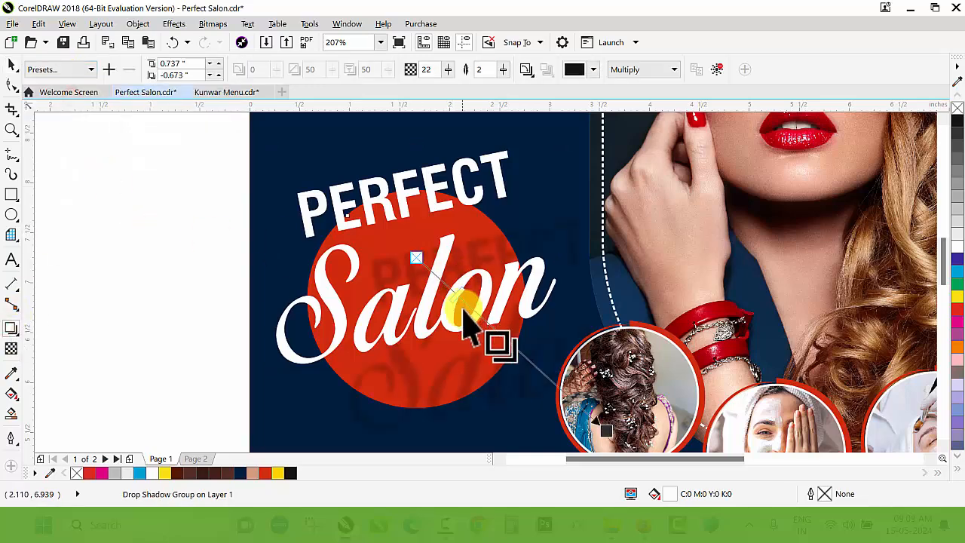
- Pull the heading's shadow in to an offset of about 0.07 in horizontally and -0.073 in vertically, and raise its opacity
scroll(464, 307, down, 1)
scroll(504, 347, up, 1)
drag(561, 386, 476, 319)
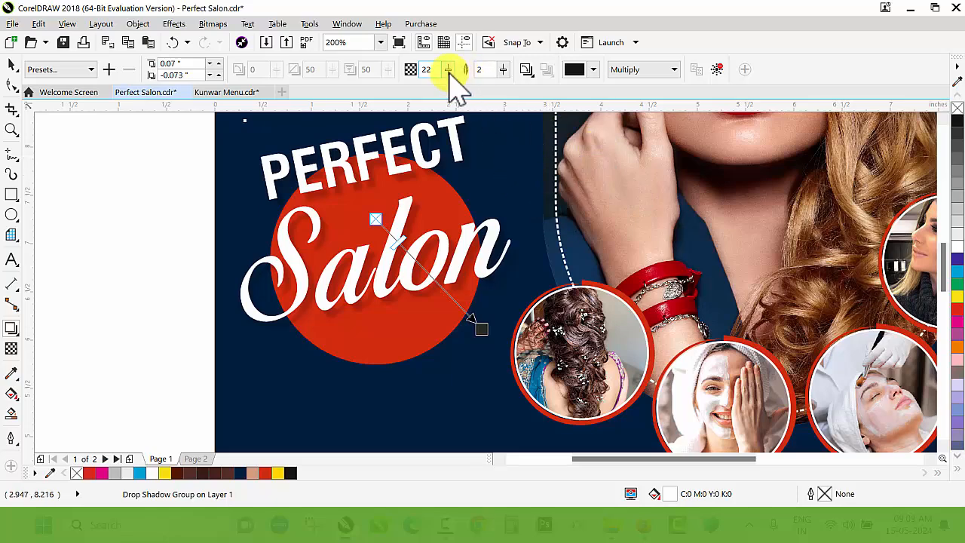
drag(450, 72, 462, 73)
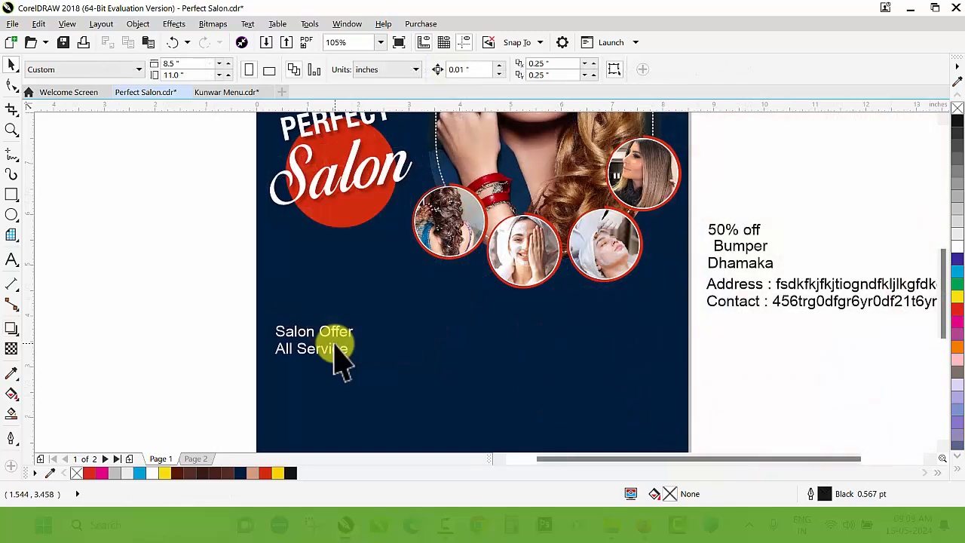
- Cut the Salon Offer line out of the two-line text in the navy area and move the remaining All Service text lower
key(z)
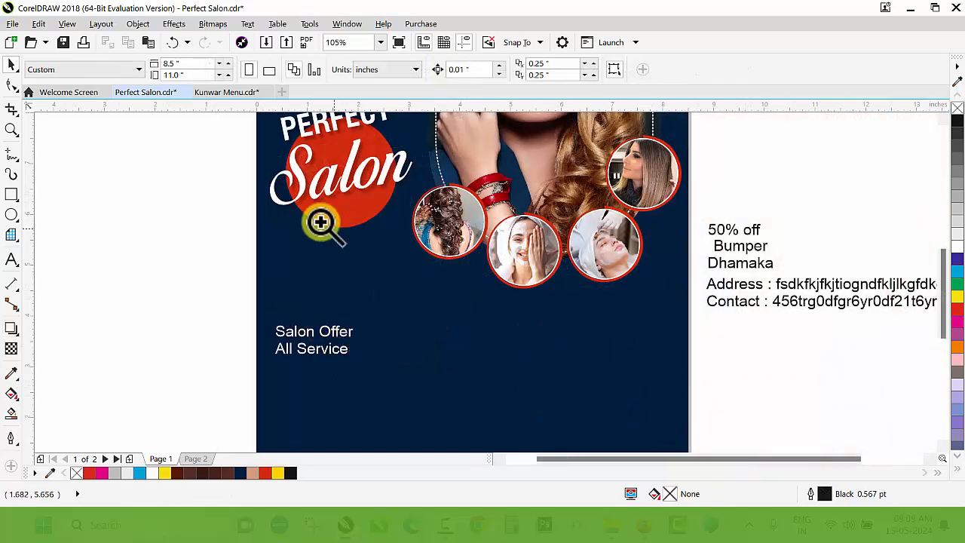
drag(180, 161, 688, 421)
key(space)
click(354, 338)
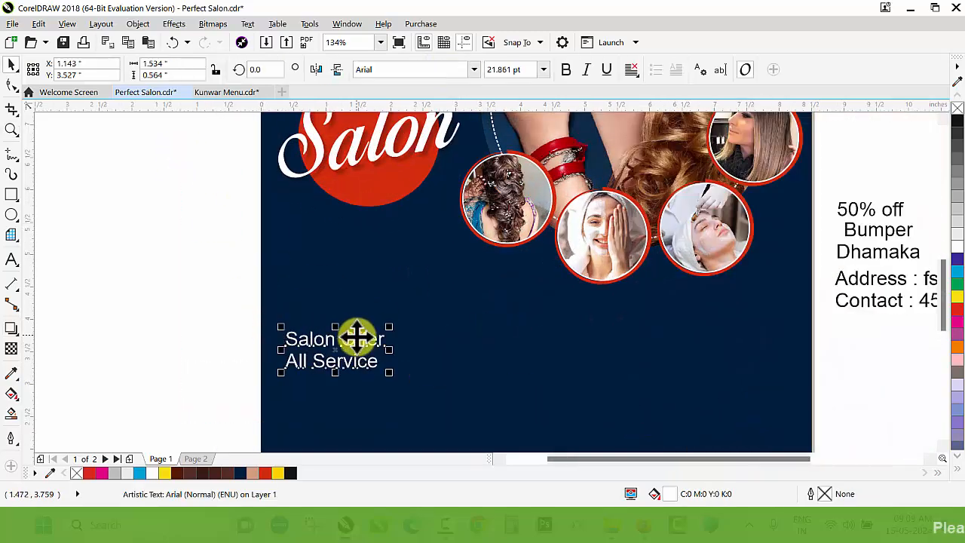
double_click(365, 339)
drag(383, 338, 259, 339)
key(ctrl+c)
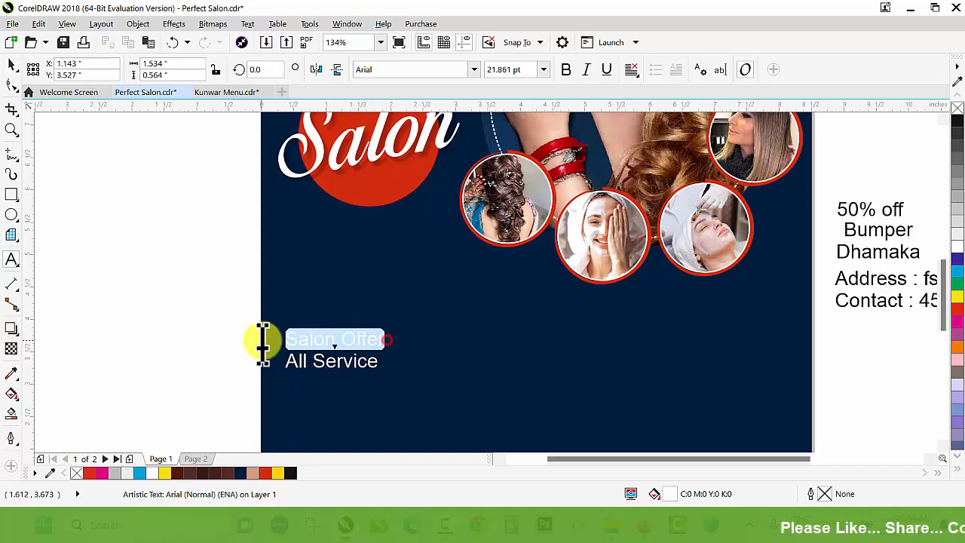
key(Delete)
key(Delete)
drag(334, 347, 334, 387)
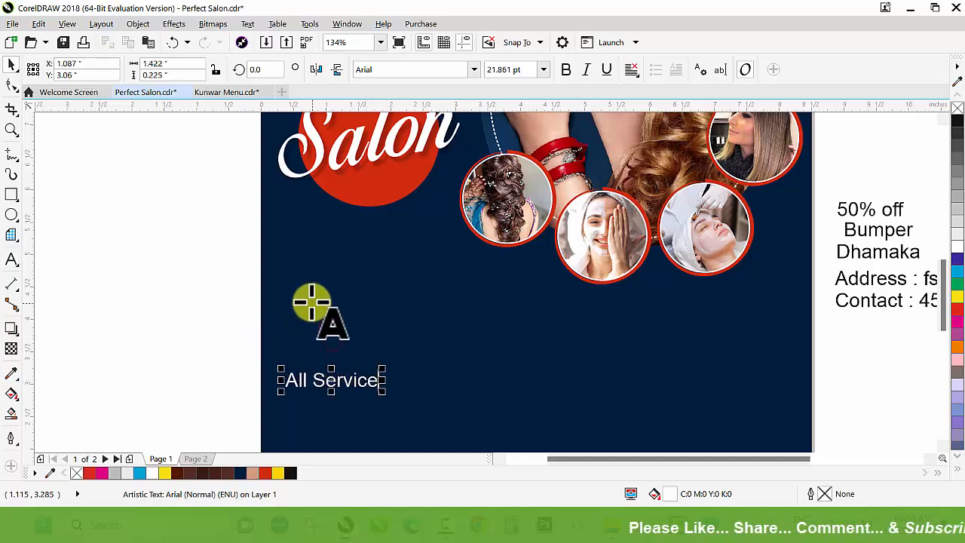
- Paste Salon Offer as a separate text object above All Service
key(ctrl+v)
key(ctrl+space)
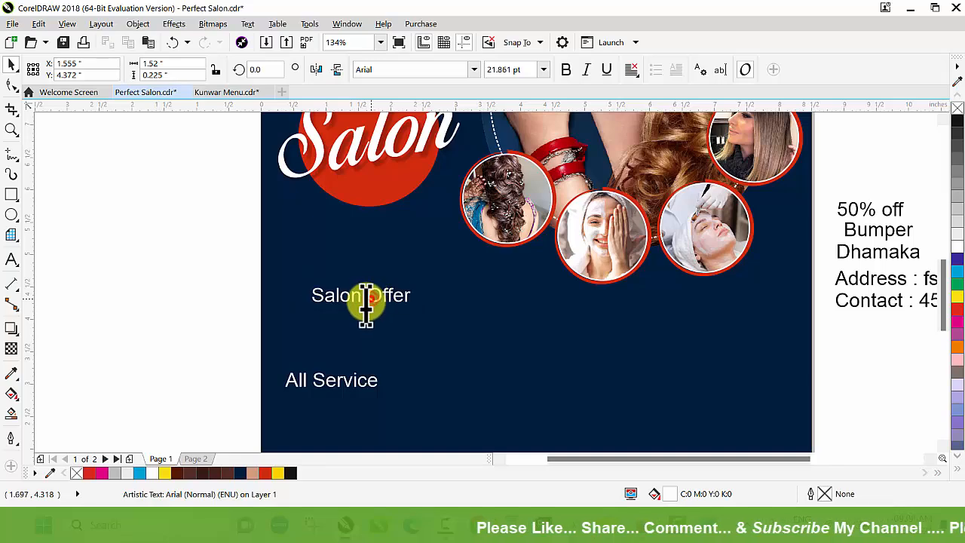
drag(373, 299, 452, 298)
key(ctrl+space)
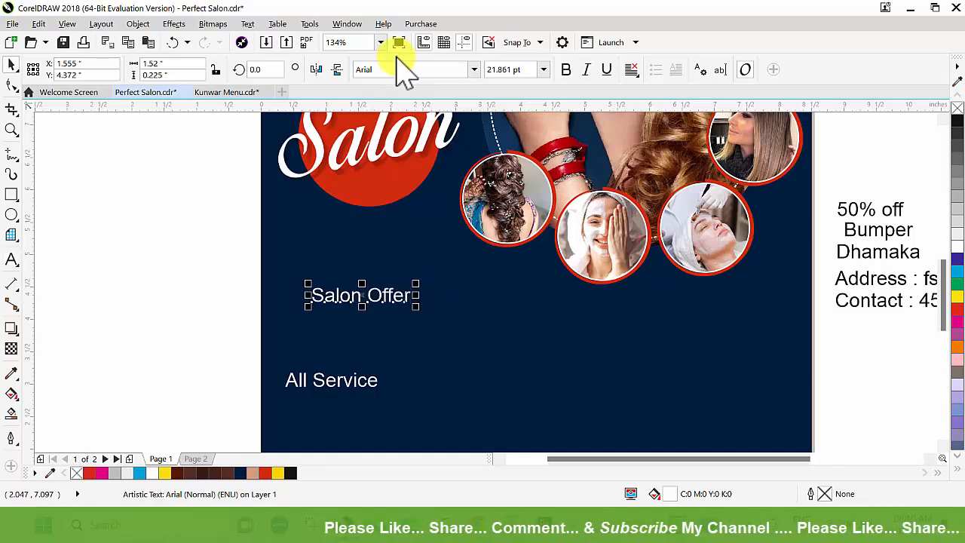
- Set Salon Offer in bold Swis721 Cn BT, enlarge it to about 43 pt and place it below the red circle
click(472, 73)
click(430, 112)
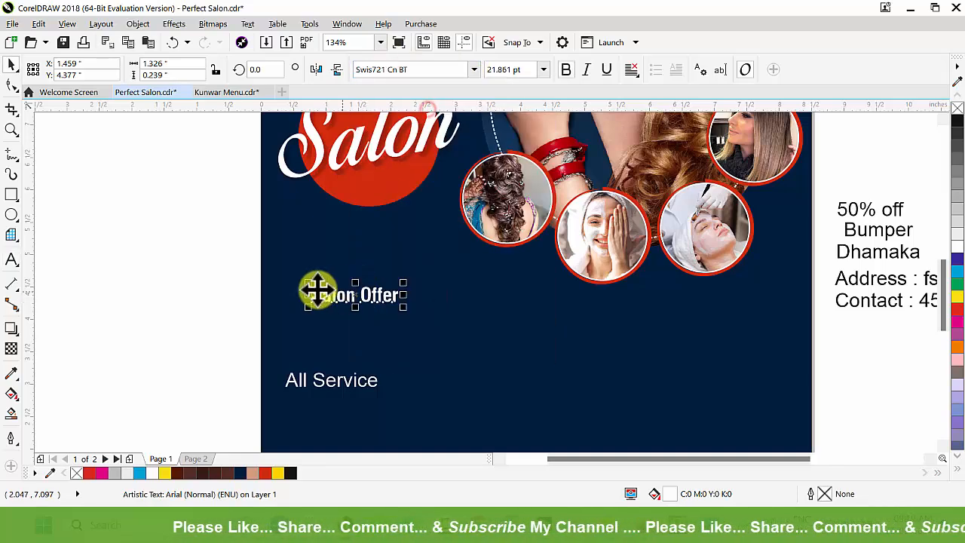
drag(404, 283, 489, 221)
drag(447, 284, 425, 261)
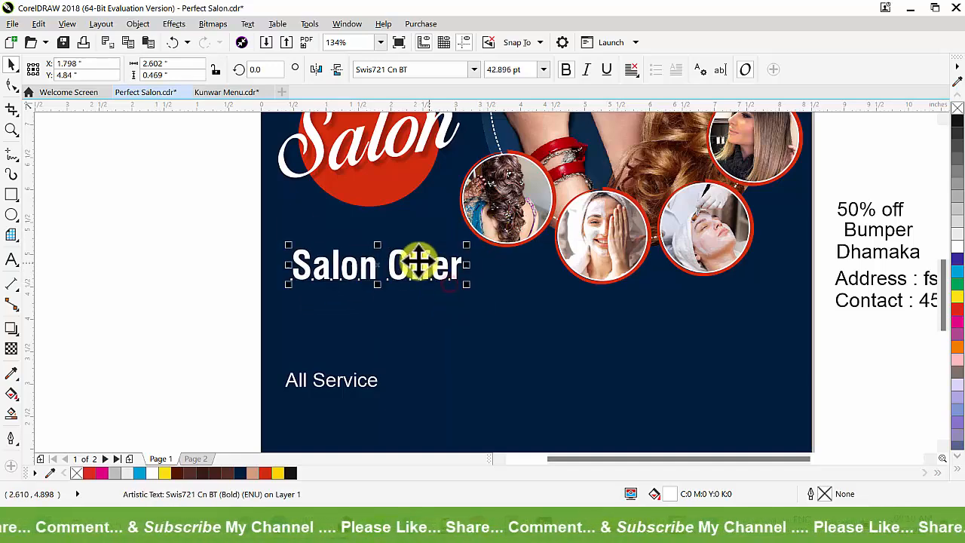
- Lower the Salon Offer text slightly, break it into separate words and shift Offer a little to the right
key(z)
drag(181, 177, 617, 346)
key(space)
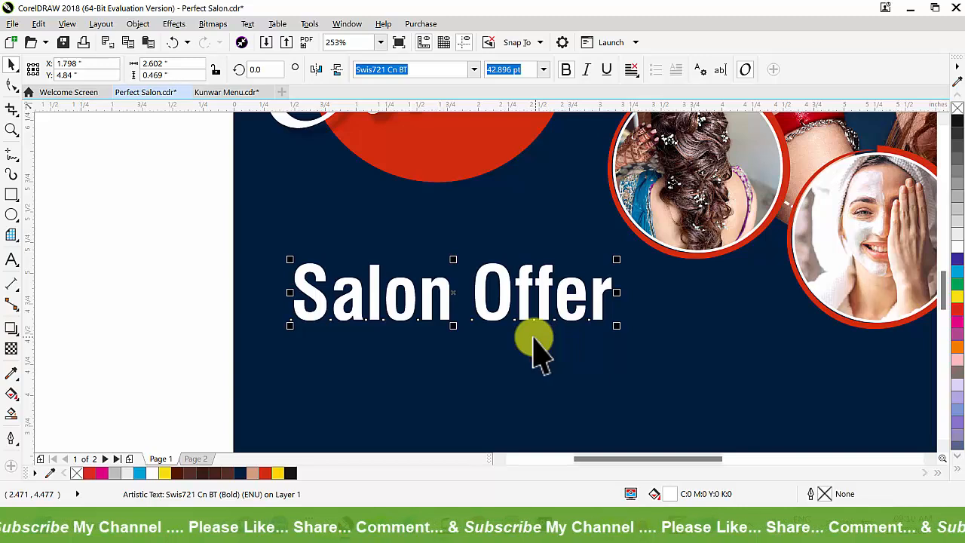
drag(511, 286, 509, 309)
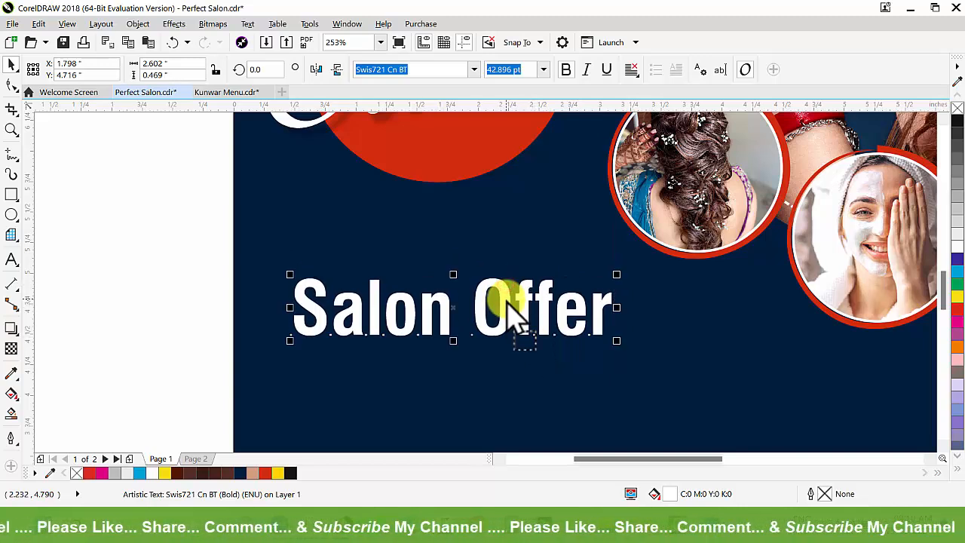
drag(502, 300, 511, 302)
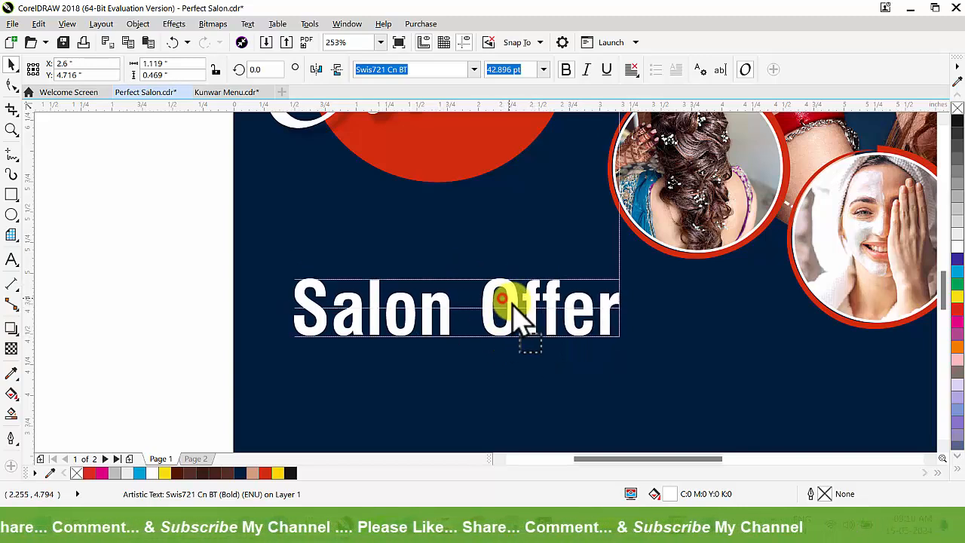
- Draw a rectangle about 3.27 × 0.82 in around Salon Offer and round its ends fully
click(11, 194)
drag(266, 260, 667, 361)
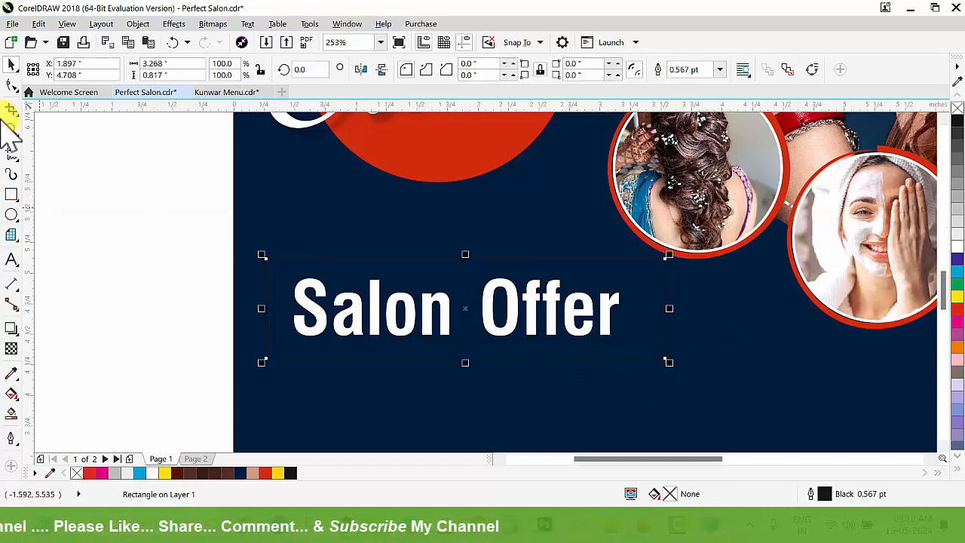
click(13, 84)
drag(271, 258, 284, 330)
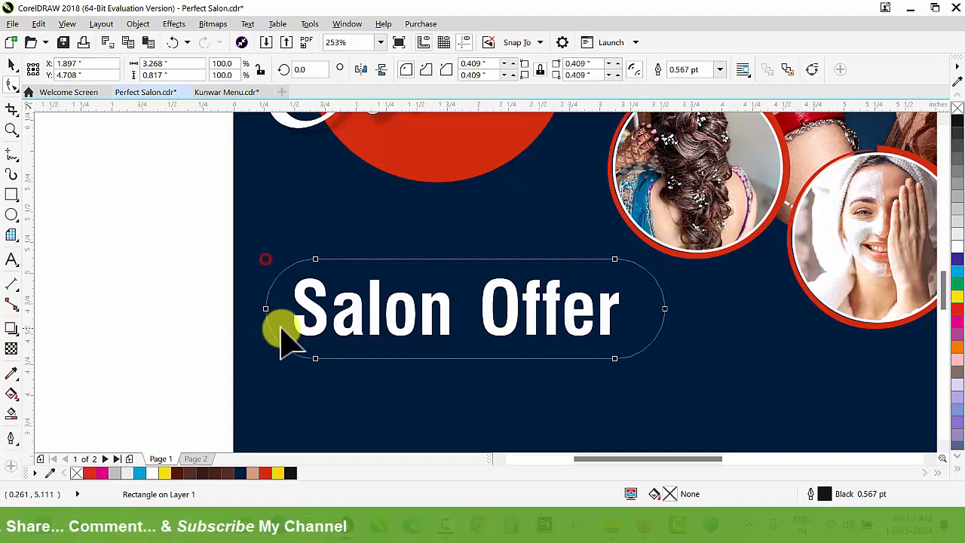
- Resize the pill shape to about 3.36 × 0.74 in, fill it with the flyer's red and remove its outline
drag(683, 318, 675, 325)
drag(464, 362, 475, 352)
click(267, 473)
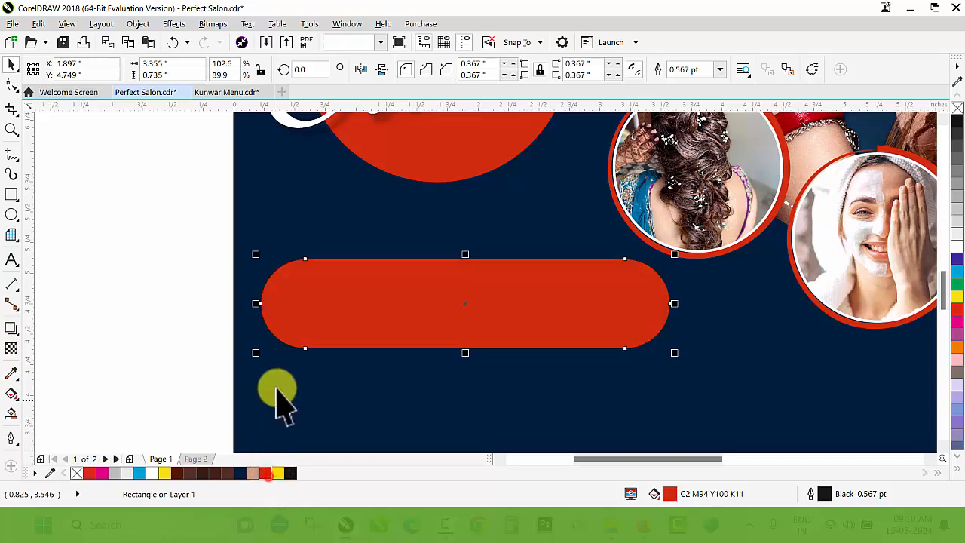
right_click(79, 472)
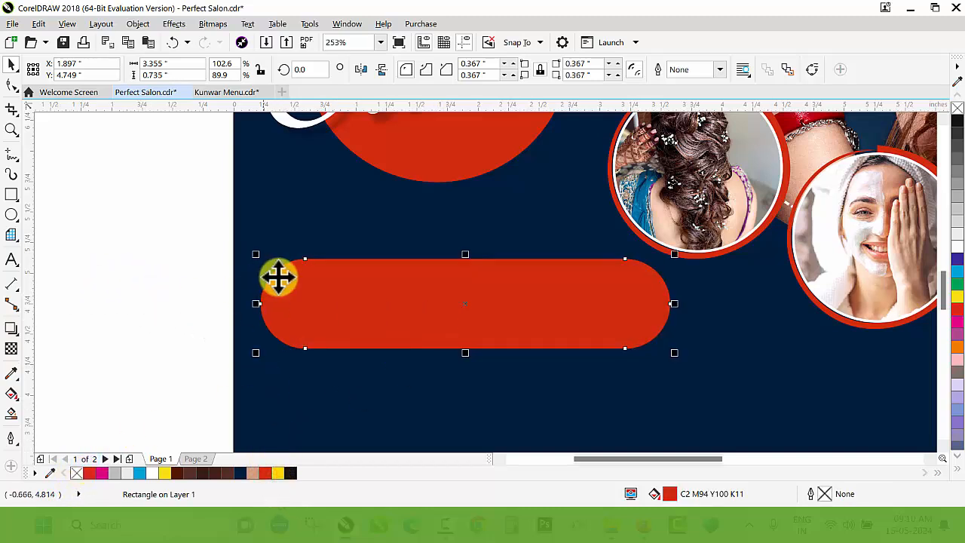
- Draw a vertical line through the middle of the red pill and align the two by their centers
click(13, 155)
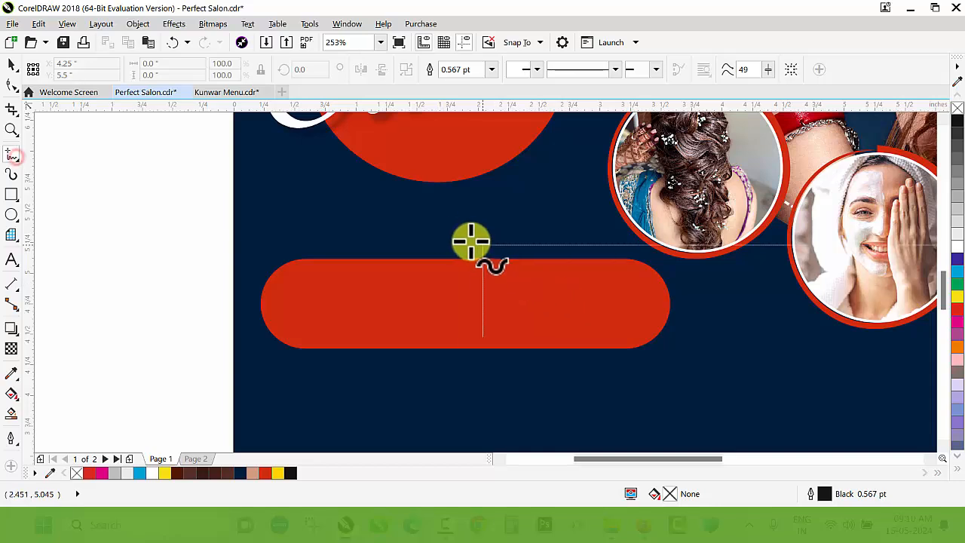
click(465, 234)
click(465, 366)
shift+click(415, 301)
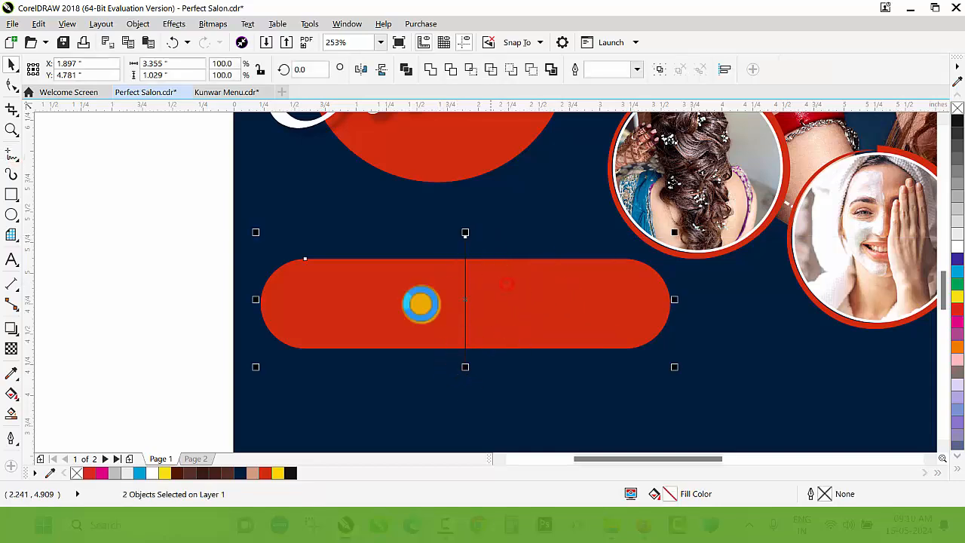
click(103, 236)
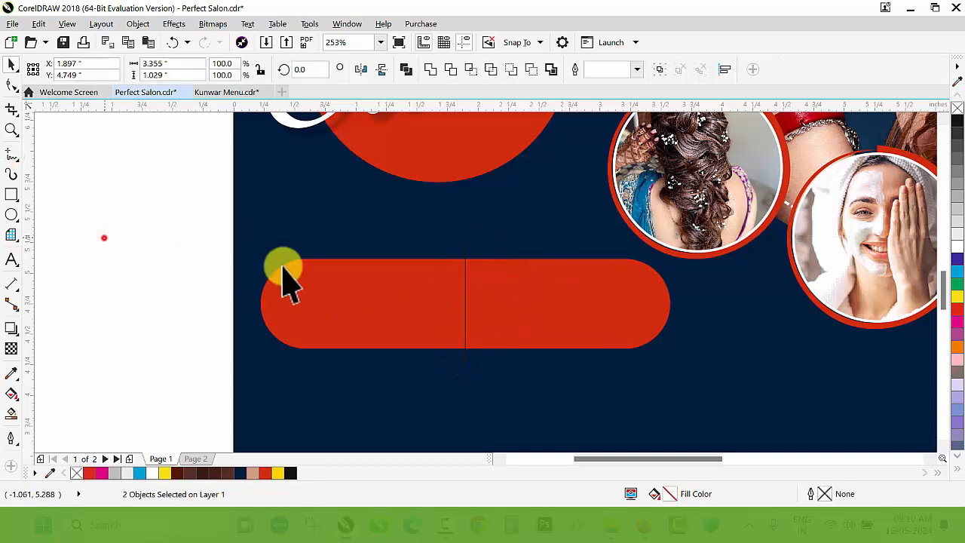
- Set the vertical line's outline width to 4.0 pt
click(465, 253)
click(490, 68)
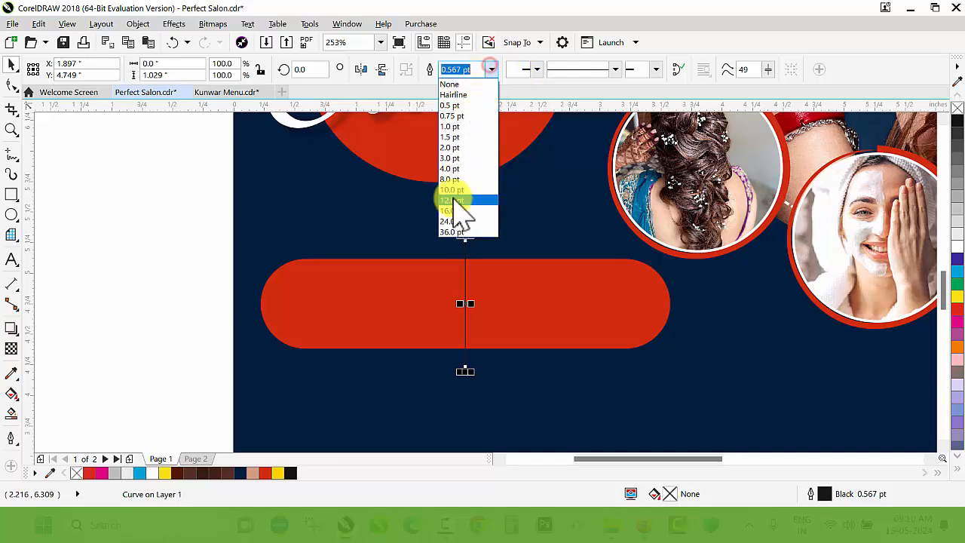
click(453, 169)
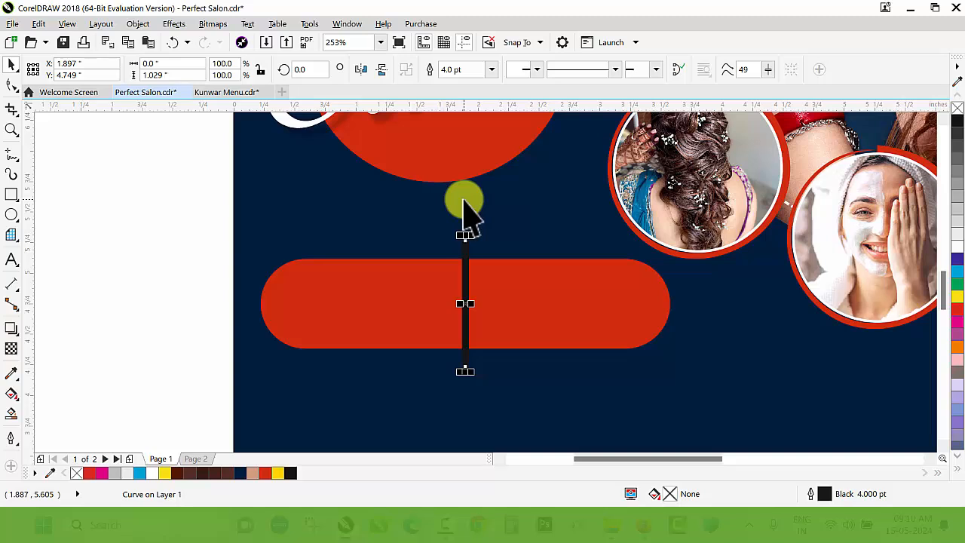
- Cut the thick line out of the red pill with Back Minus Front and break the result into two halves
shift+click(408, 271)
drag(408, 272, 459, 234)
key(ctrl+z)
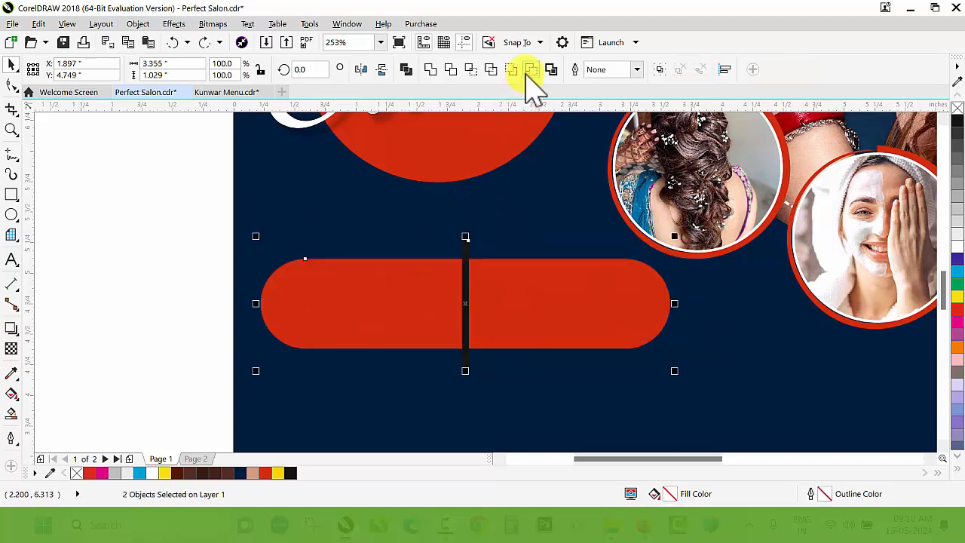
click(531, 70)
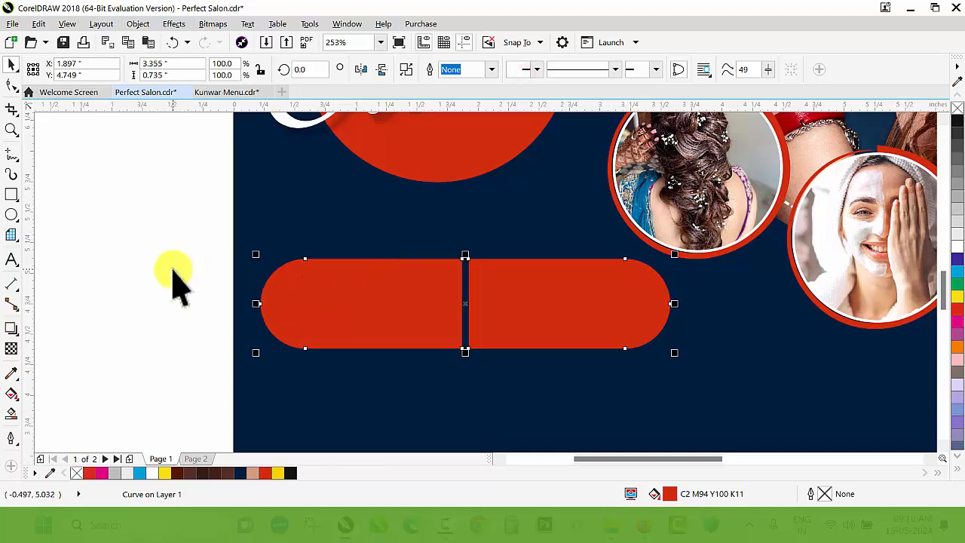
key(ctrl+k)
click(80, 284)
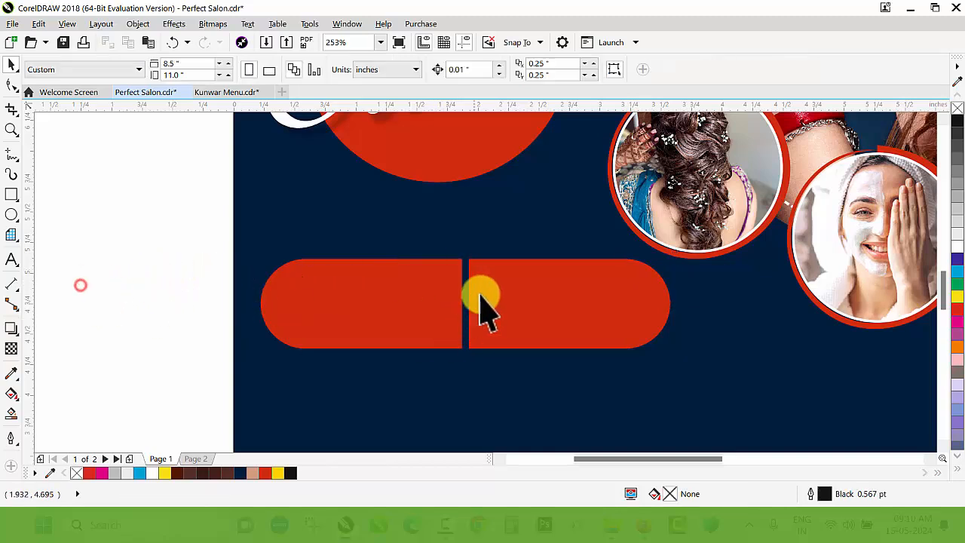
- Lower the right half of the pill by about 0.2 in and fill the left half with yellow
drag(504, 290, 505, 316)
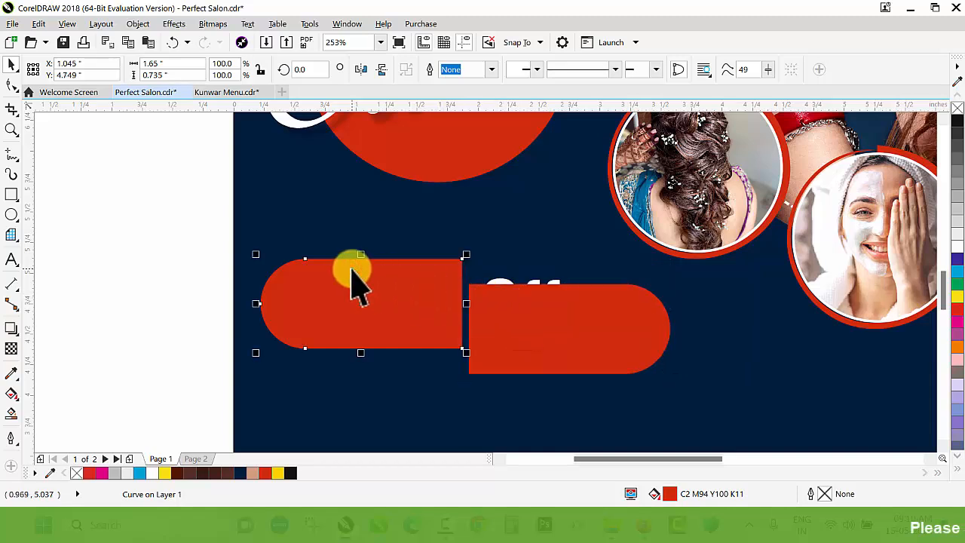
click(500, 313)
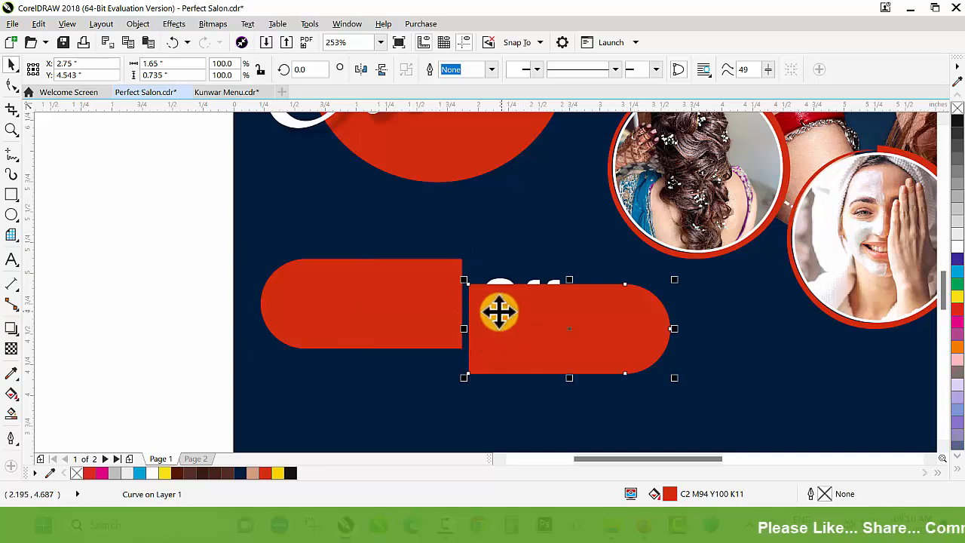
click(505, 320)
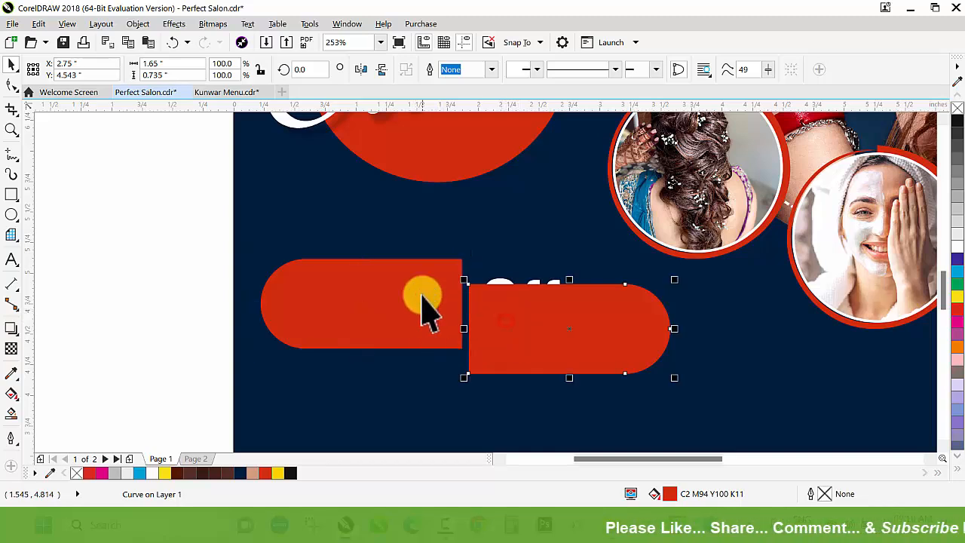
click(278, 472)
click(152, 288)
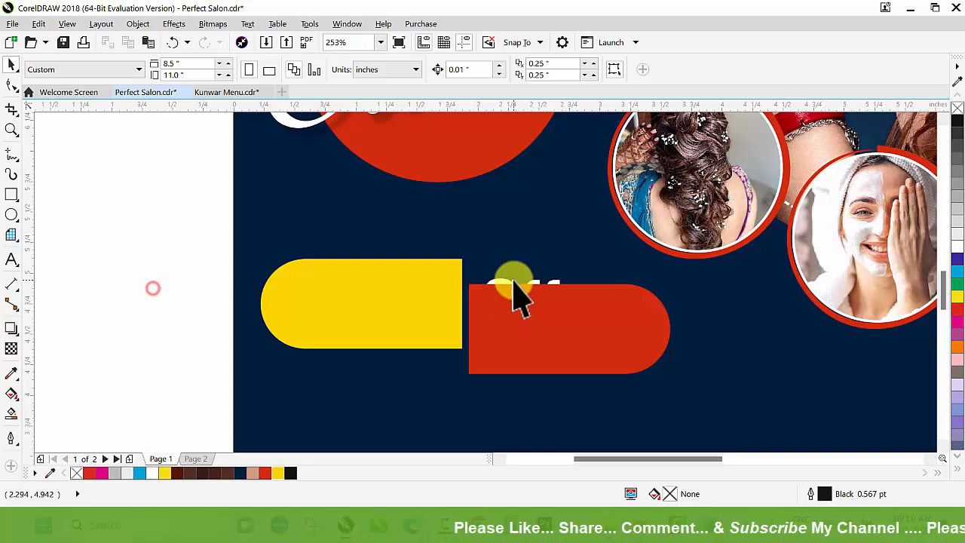
- Bring the word Offer in front of the red half-pill and center it on that shape horizontally and vertically
click(507, 298)
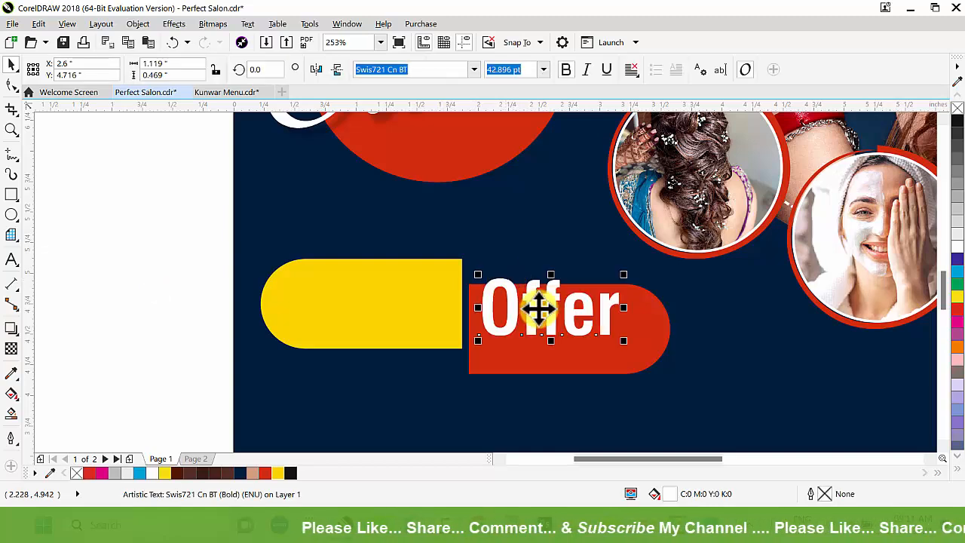
shift+click(537, 363)
key(c)
key(e)
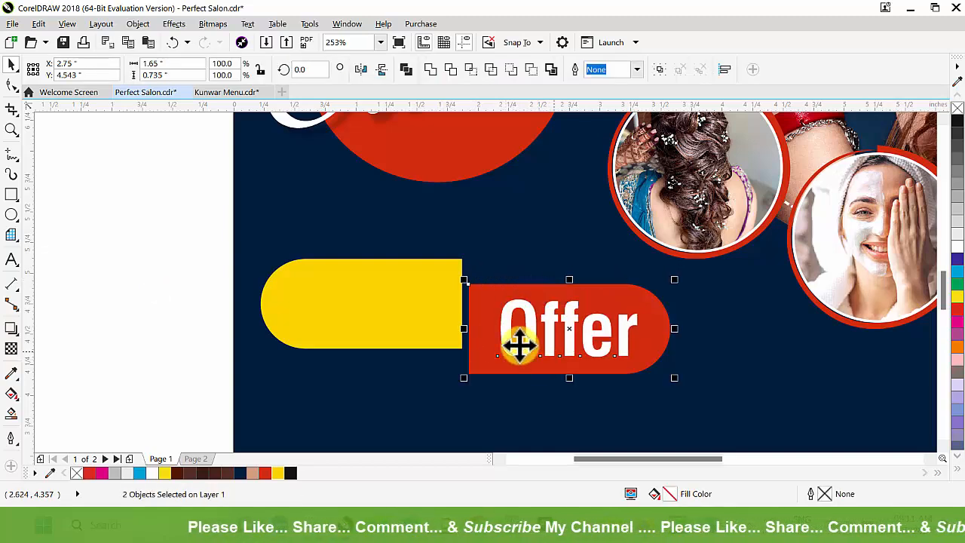
- Bring the word Salon in front of the yellow half-pill and center it on that shape horizontally and vertically
click(112, 287)
drag(352, 317, 489, 362)
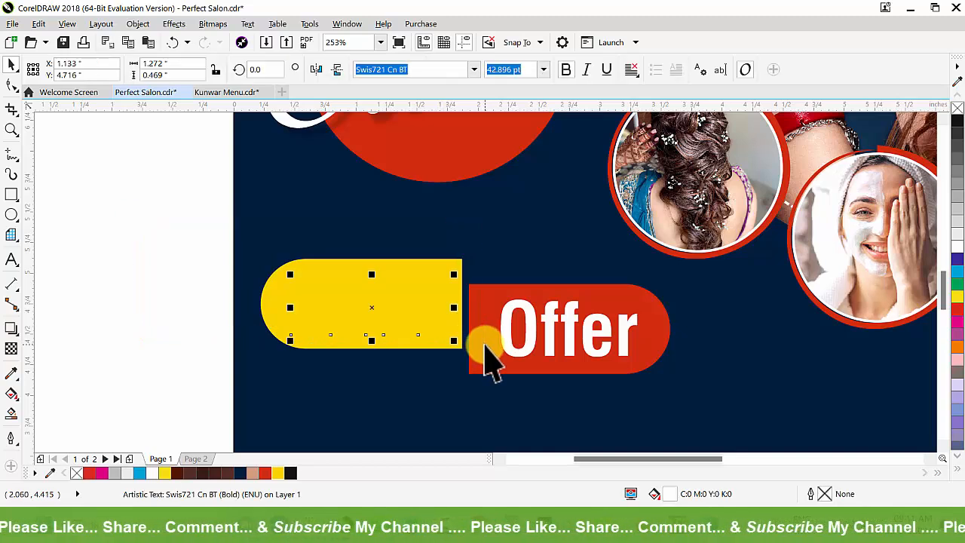
shift+click(399, 269)
key(c)
key(e)
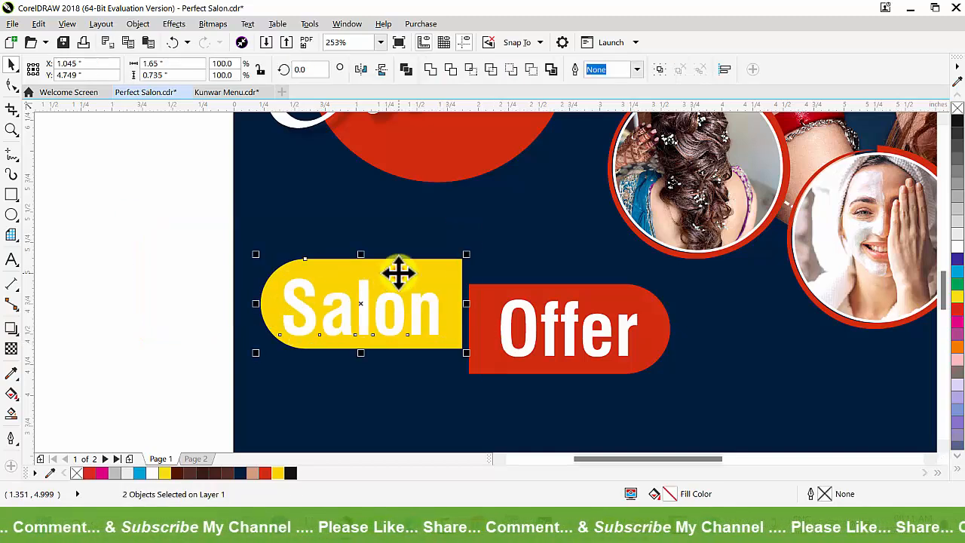
- Fill the word Salon with black and group all parts of the Salon Offer badge
click(172, 279)
click(361, 315)
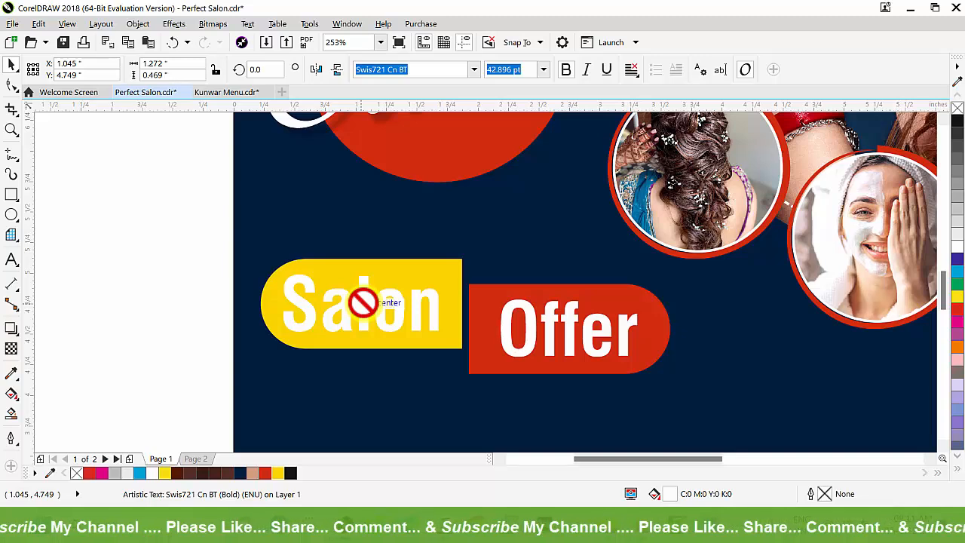
click(288, 474)
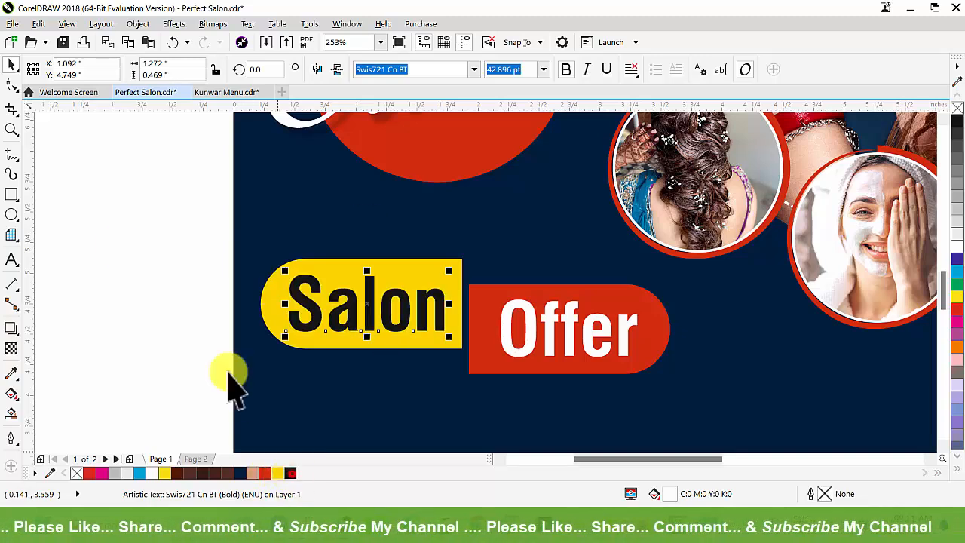
drag(118, 198, 653, 394)
key(ctrl+g)
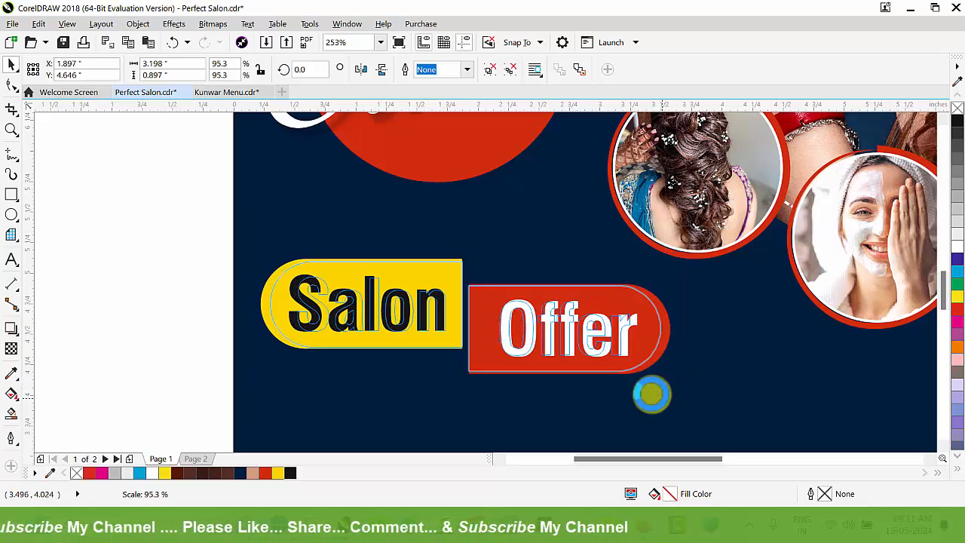
- Fill the % Off text beside the number 50 with white
scroll(554, 316, down, 2)
key(z)
drag(392, 202, 746, 396)
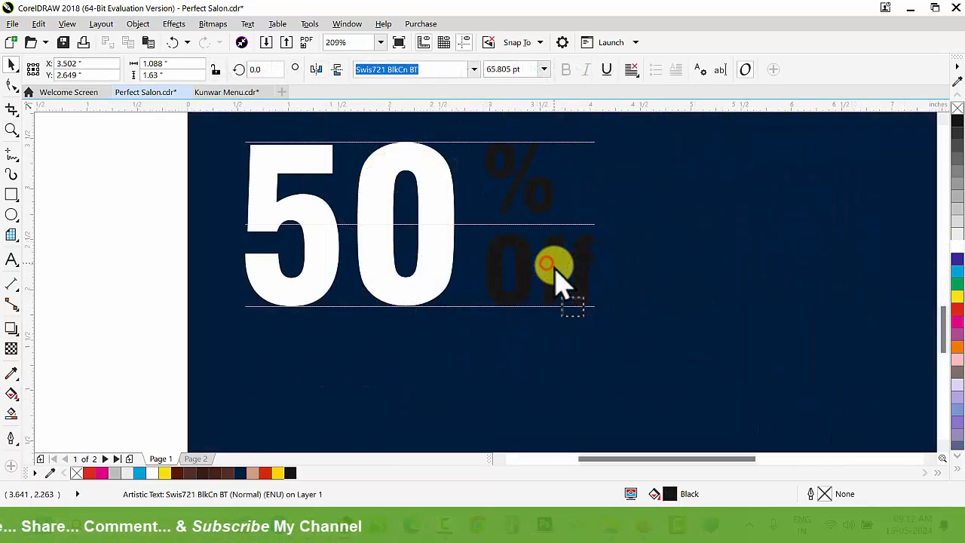
scroll(360, 241, down, 2)
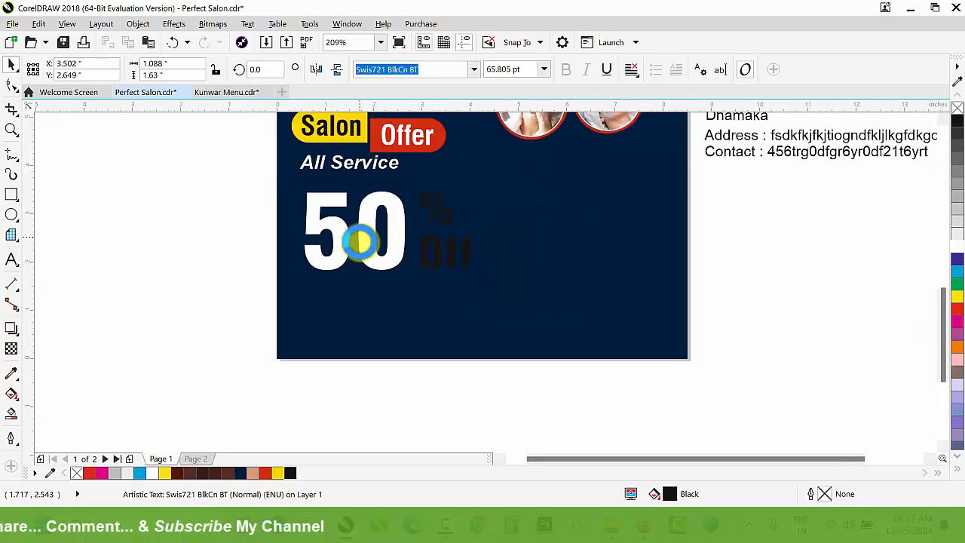
key(z)
drag(230, 191, 672, 345)
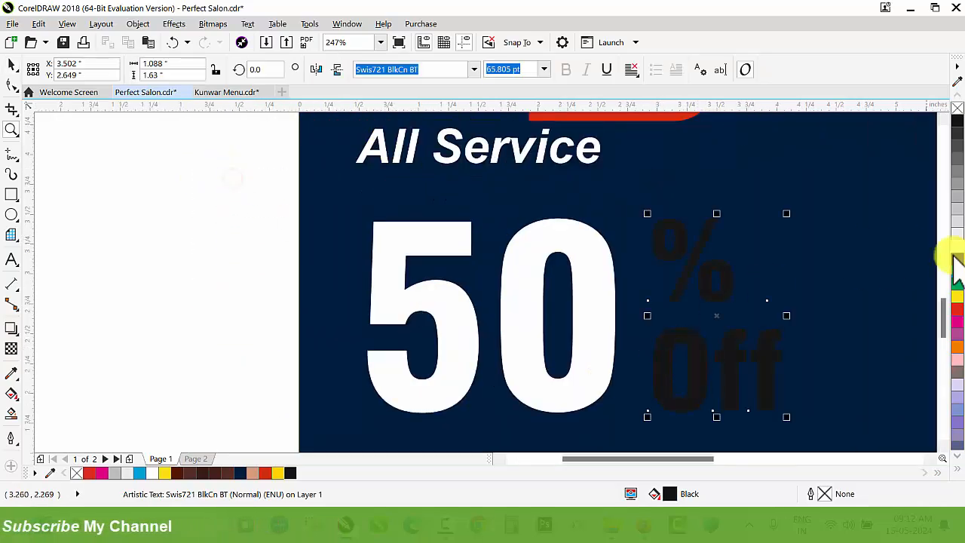
click(955, 245)
- Draw a straight vertical line about 1.8 in long in the empty area beside the page, level with the number 50
click(596, 294)
key(z)
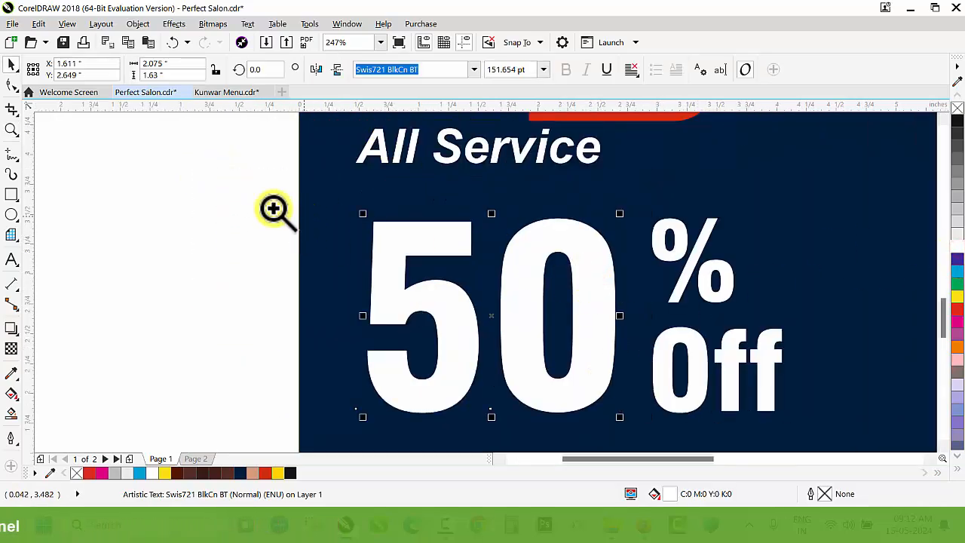
drag(213, 159, 695, 436)
key(space)
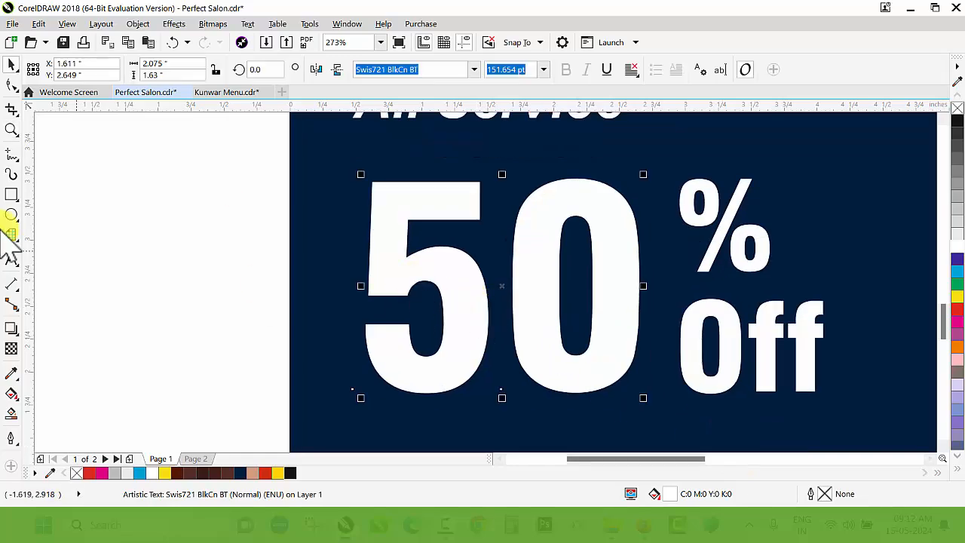
click(12, 155)
click(117, 167)
click(115, 415)
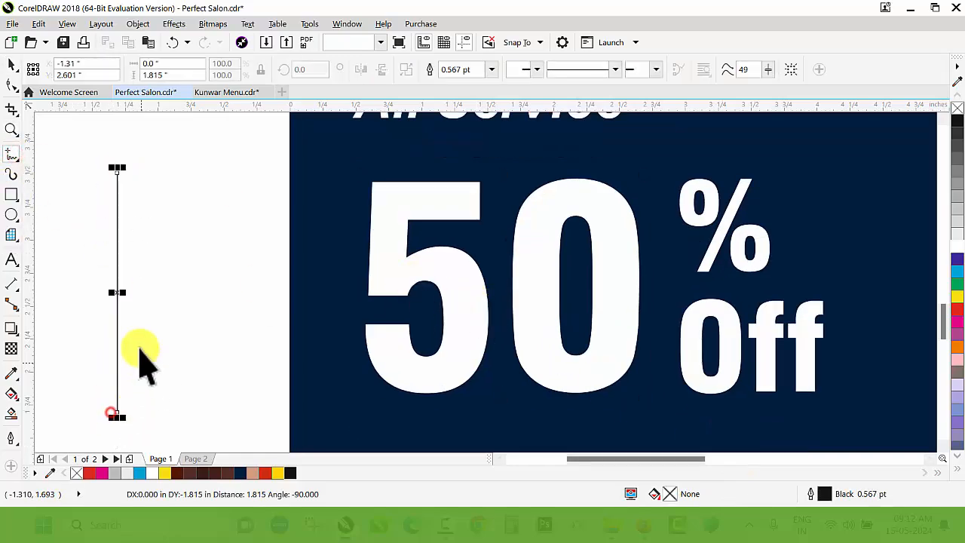
key(space)
- Duplicate the vertical line about 0.11 in to its right and repeat the duplication to make an even row of 24 lines
scroll(177, 306, down, 3)
drag(168, 280, 281, 342)
key(z)
key(space)
mouse_move(306, 252)
mouse_down()
mouse_move(275, 250)
mouse_move(294, 258)
mouse_up()
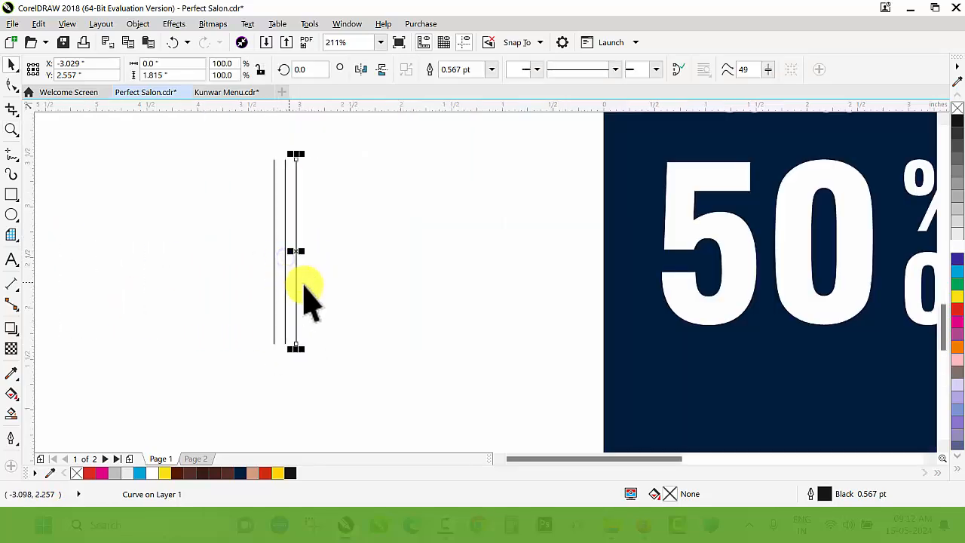
key(ctrl+r)
key(ctrl+r)
key(ctrl+r)
key(ctrl+r)
key(ctrl+r)
key(ctrl+r)
key(ctrl+r)
key(ctrl+r)
key(ctrl+r)
key(ctrl+r)
key(ctrl+r)
key(ctrl+r)
key(ctrl+r)
key(ctrl+r)
key(ctrl+r)
key(ctrl+r)
key(ctrl+r)
key(ctrl+r)
key(ctrl+r)
key(ctrl+r)
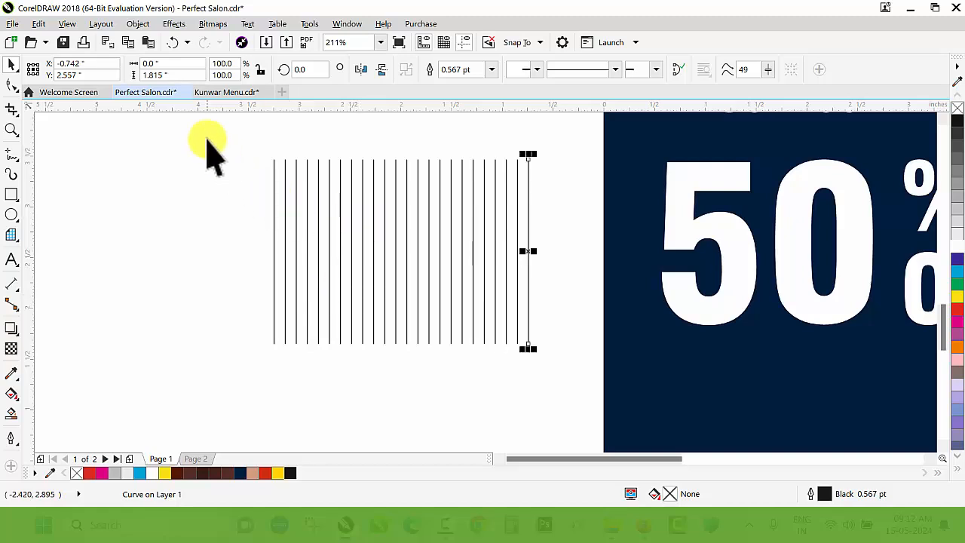
- Try an outline width of 3.0 pt on the whole row of vertical lines
drag(209, 133, 567, 401)
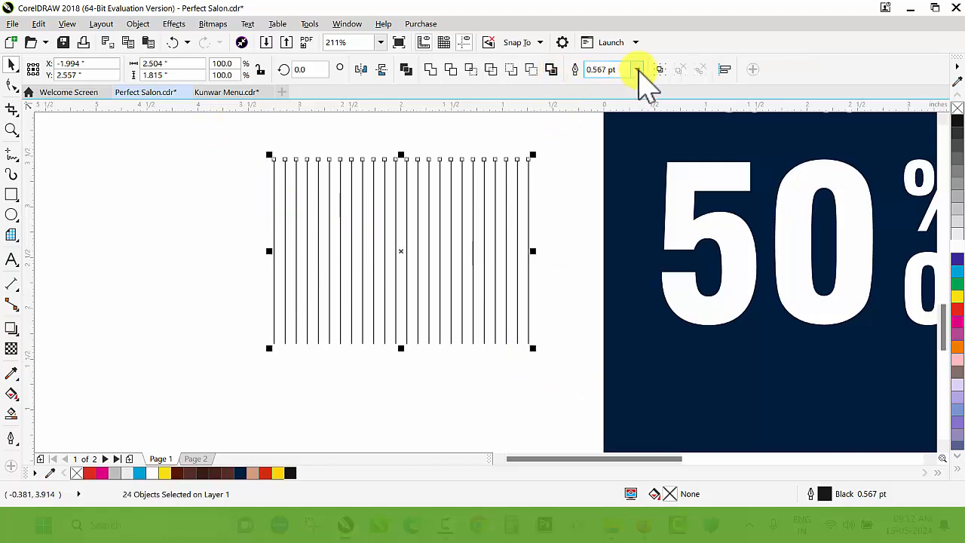
click(637, 70)
click(608, 159)
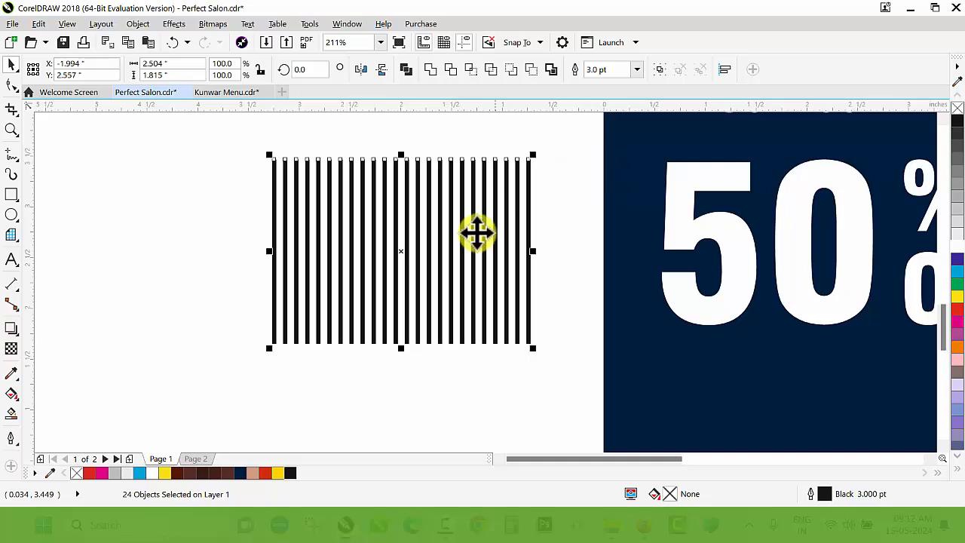
click(400, 356)
key(ctrl+z)
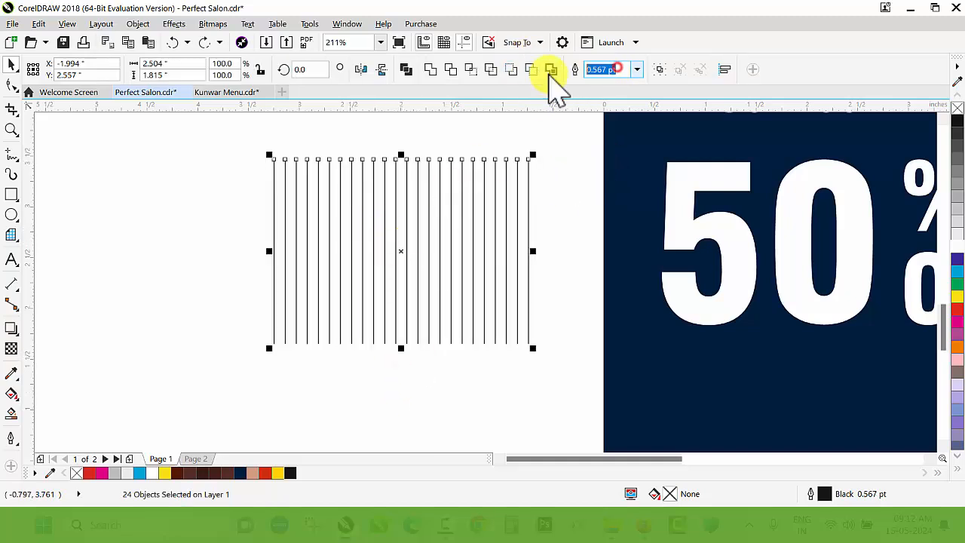
- Set the outline width of the lines to 2.0 pt and stretch the row vertically to about 2.9 in tall
text(2)
key(Return)
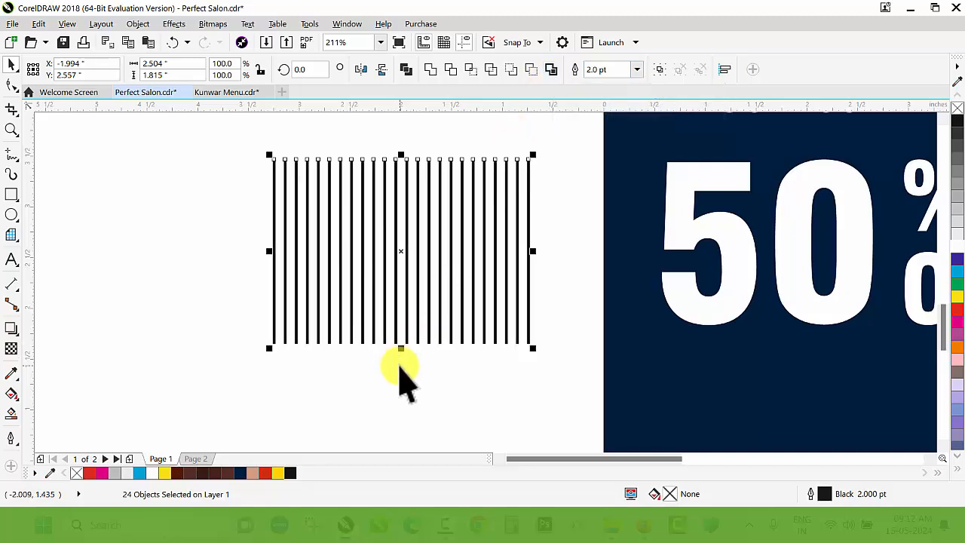
drag(400, 348, 404, 398)
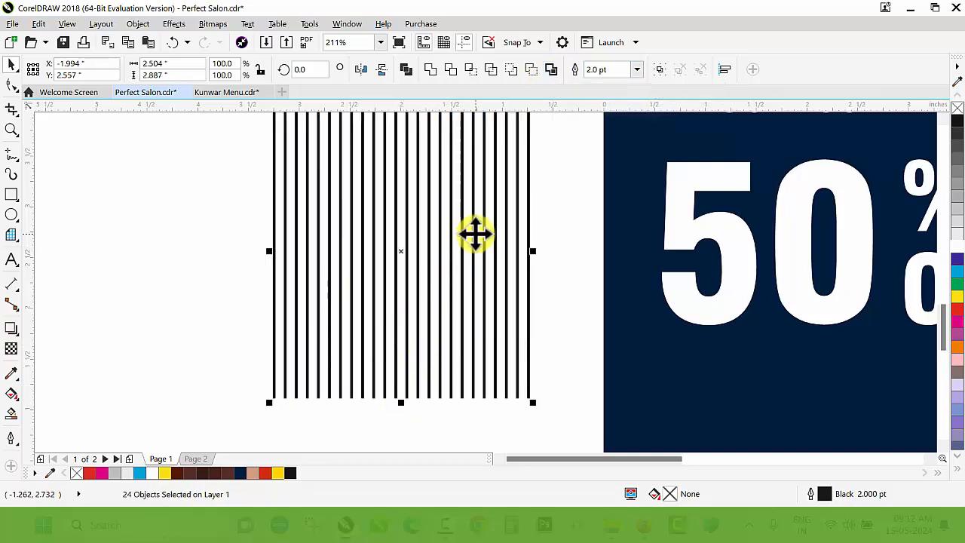
- Convert the line outlines to objects and weld them into a single stripe shape
key(ctrl+shift+q)
click(430, 70)
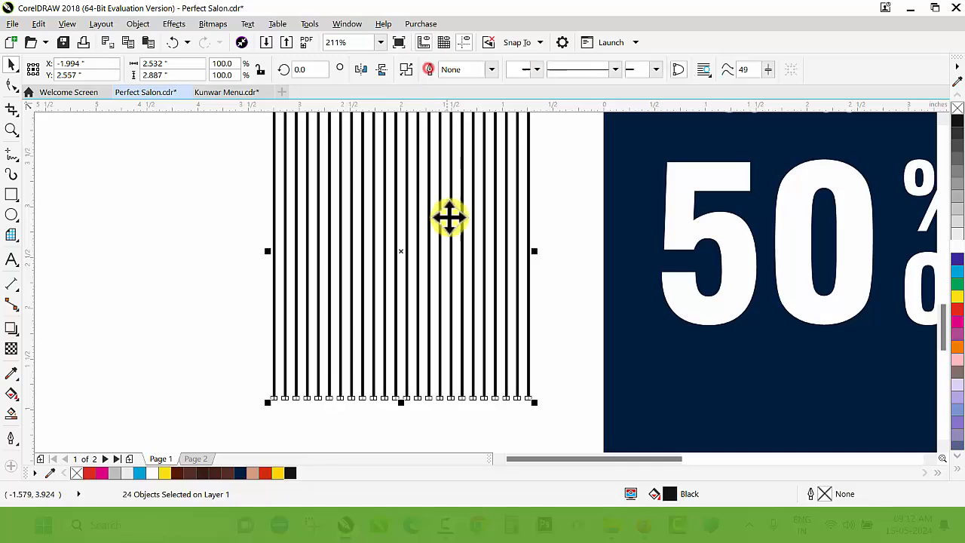
- Rotate the welded stripe shape by about 39 degrees so the stripes run diagonally
click(441, 249)
drag(533, 405, 651, 356)
click(538, 323)
click(103, 159)
- Center the diagonal stripe shape on the number 50 horizontally and vertically
click(368, 278)
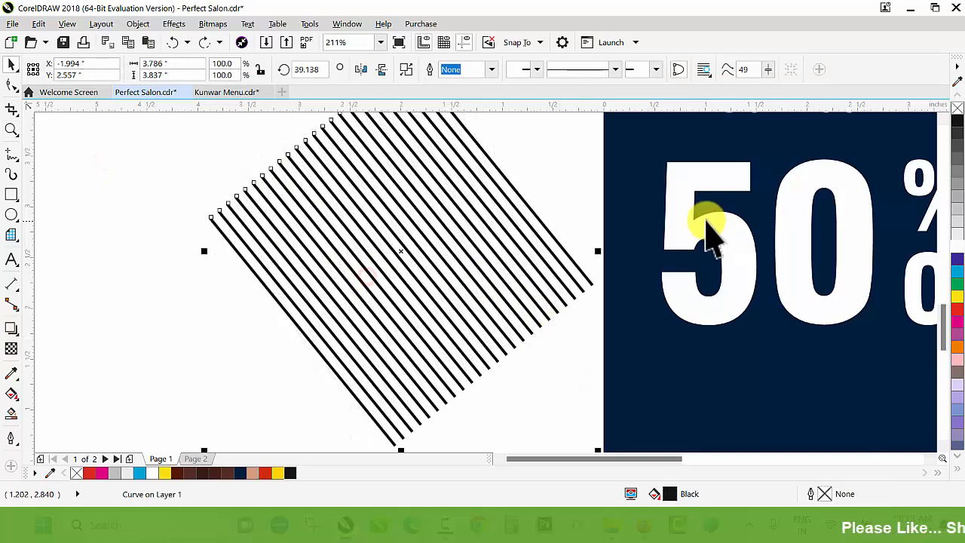
shift+click(705, 221)
key(c)
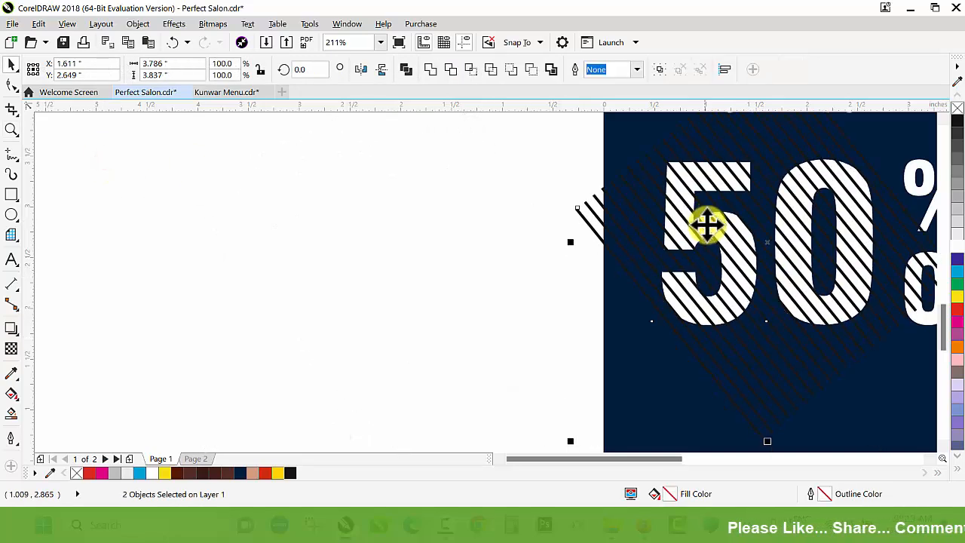
click(365, 255)
- Scale the diagonal stripe shape about its center to about 87% while it still covers the number 50
scroll(523, 261, down, 1)
key(F2)
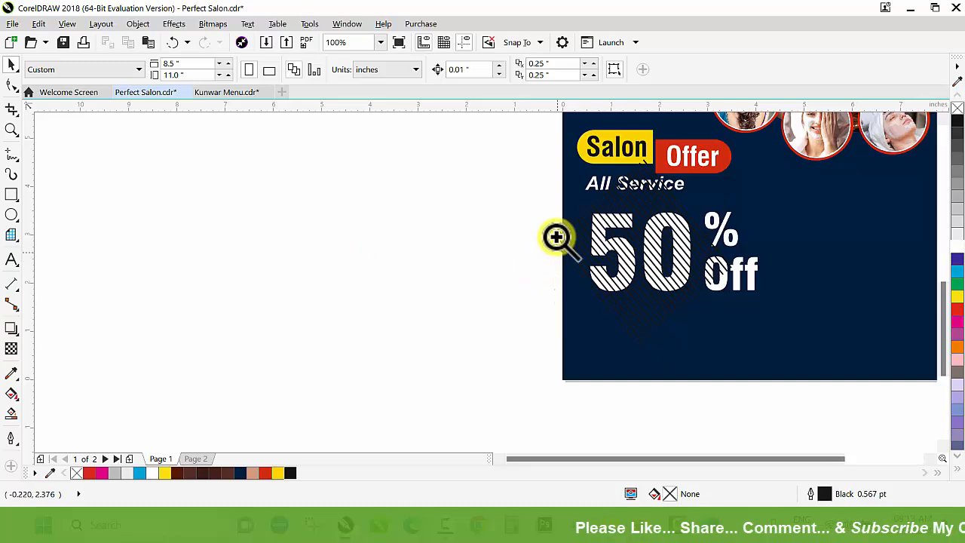
drag(473, 154, 847, 370)
click(227, 250)
click(321, 256)
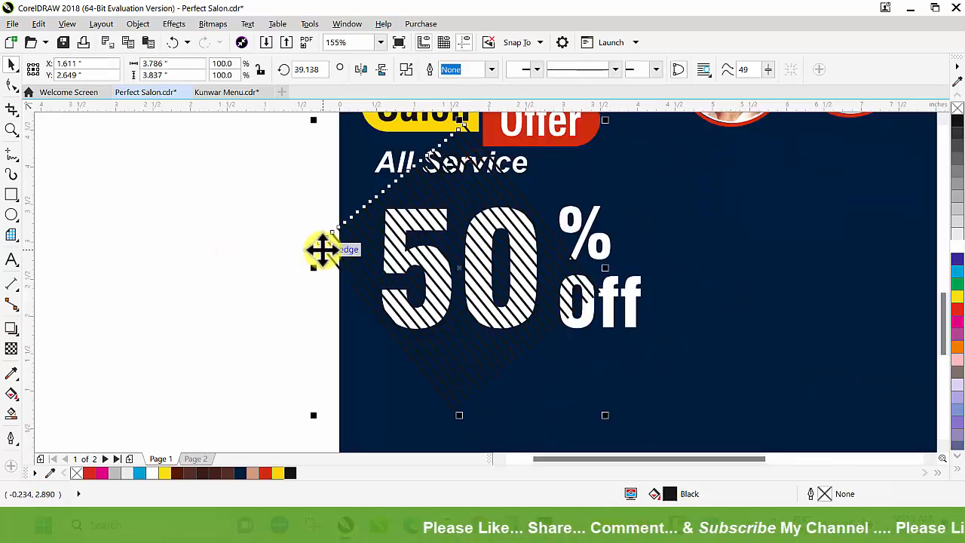
drag(607, 415, 585, 423)
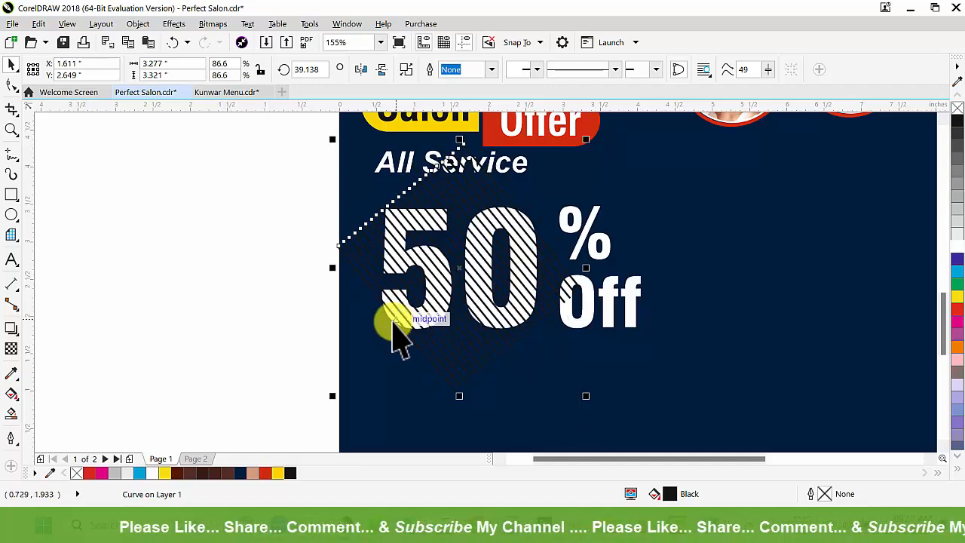
key(Escape)
- Cut the diagonal stripes out of the number 50 with Back Minus Front
scroll(371, 245, up, 3)
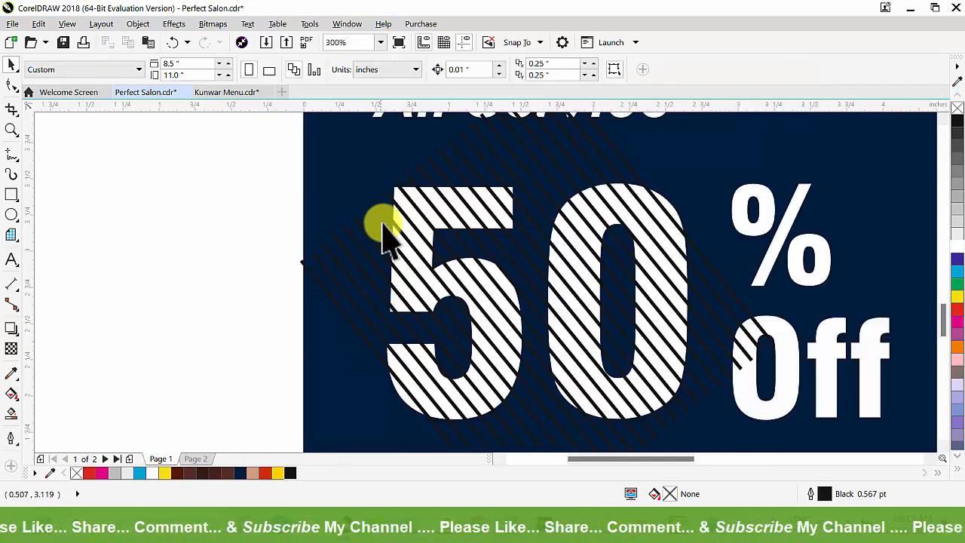
click(400, 197)
shift+click(398, 194)
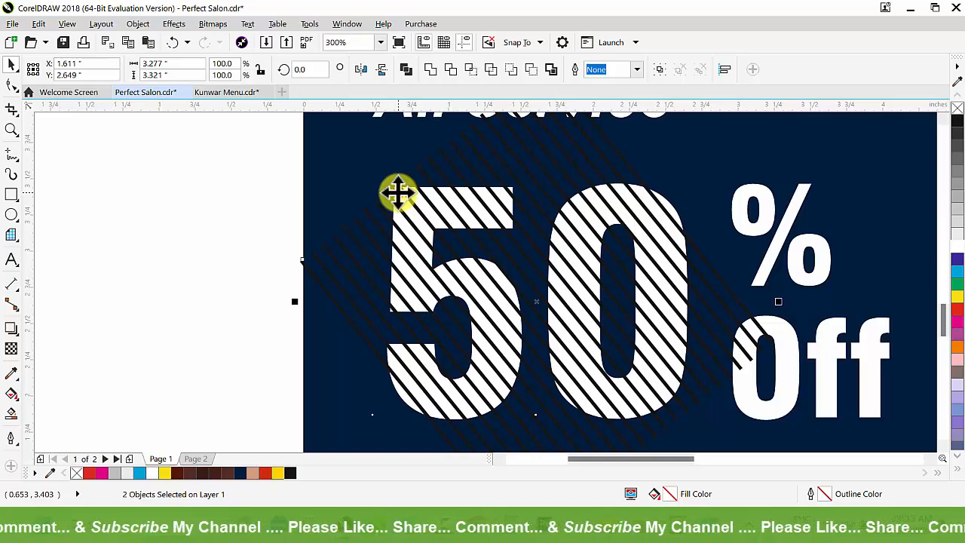
drag(404, 195, 348, 187)
key(ctrl+z)
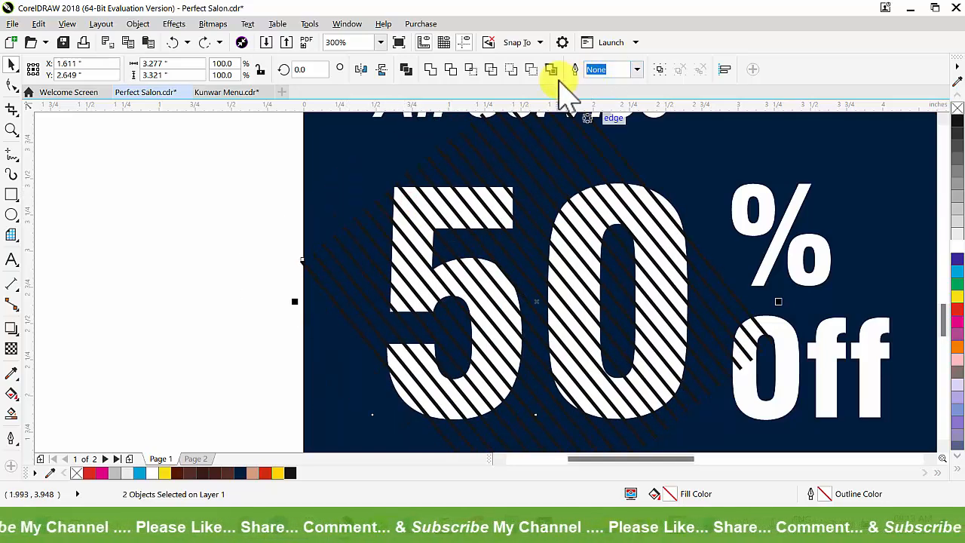
click(529, 70)
click(185, 245)
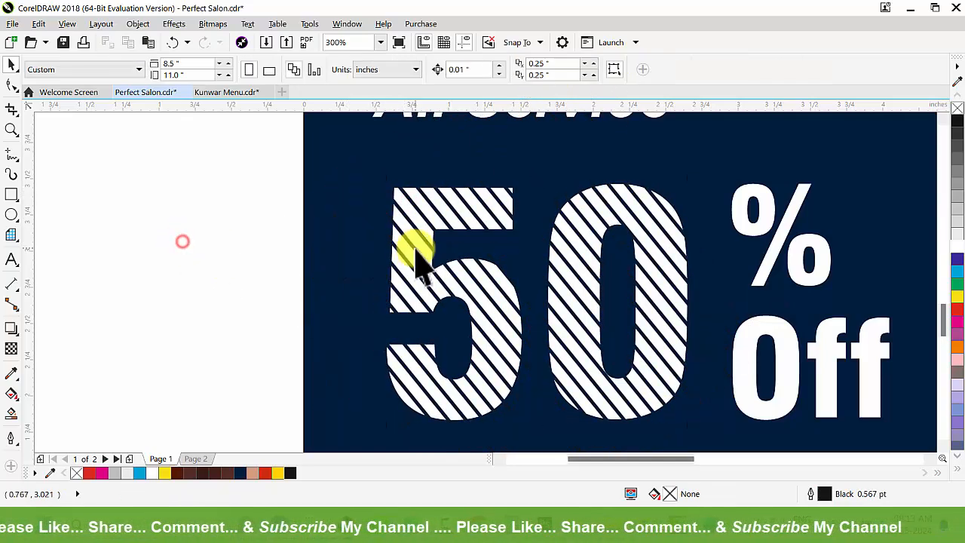
- Examine the striped number 50 and how its cut-outs look beside the % Off text
key(z)
right_click(398, 237)
click(573, 371)
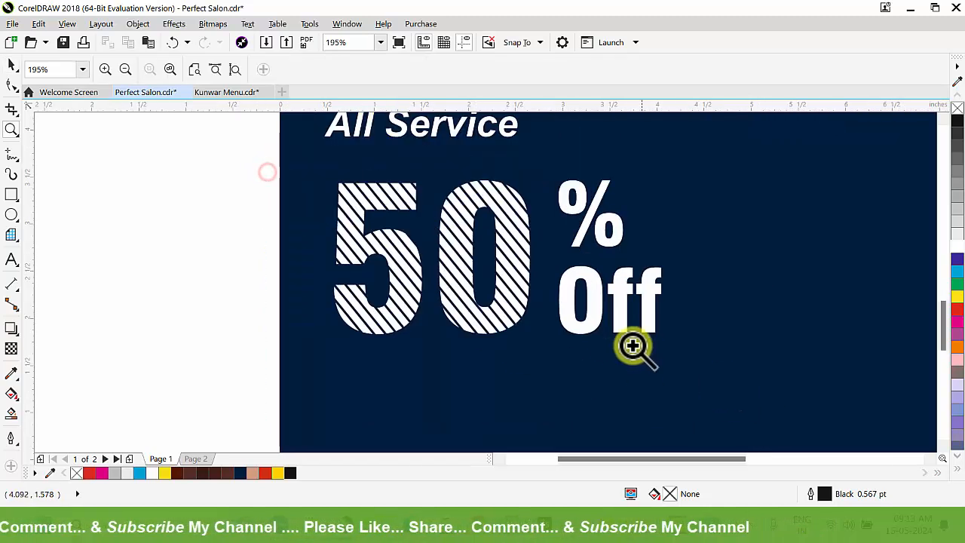
key(space)
click(517, 316)
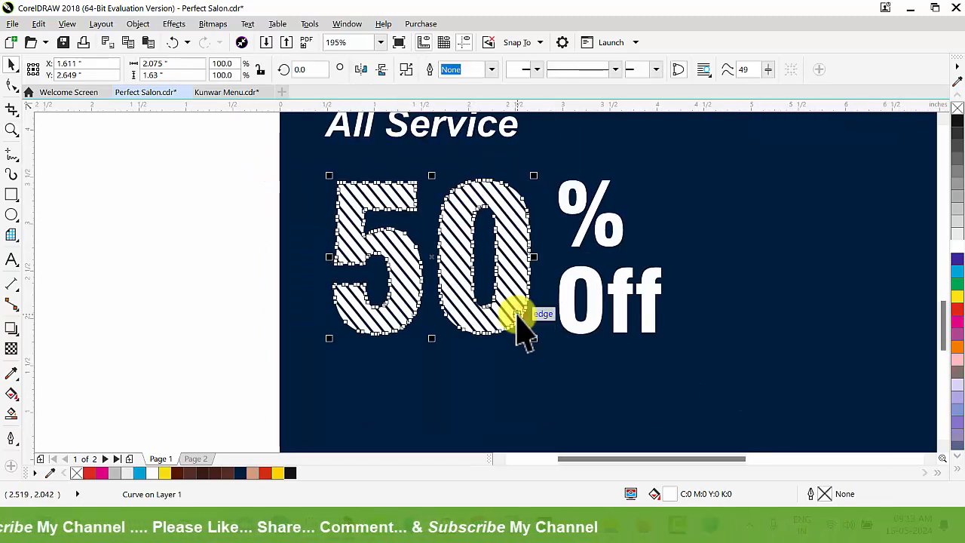
key(z)
drag(238, 158, 653, 374)
key(space)
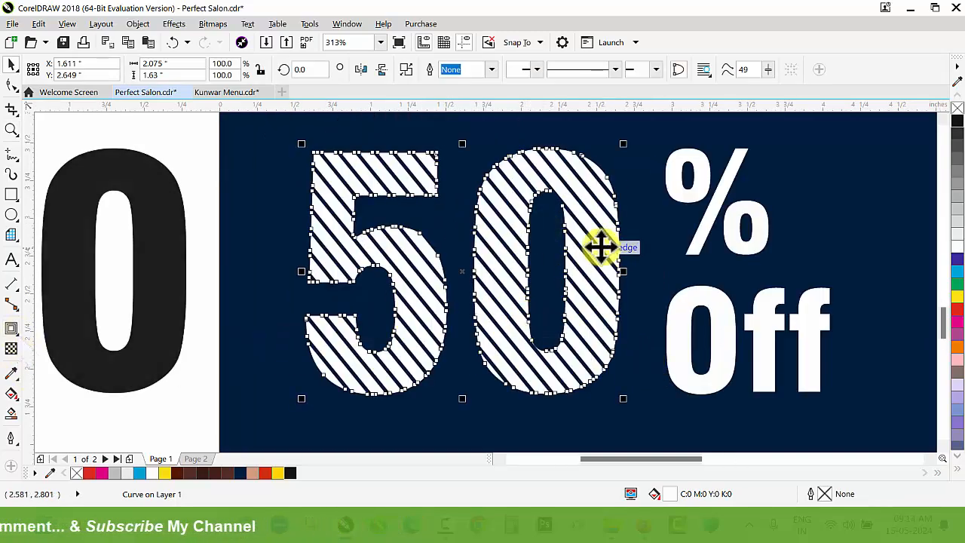
- Try to center the solid black 50 on the striped 50
scroll(598, 244, down, 2)
click(339, 186)
key(z)
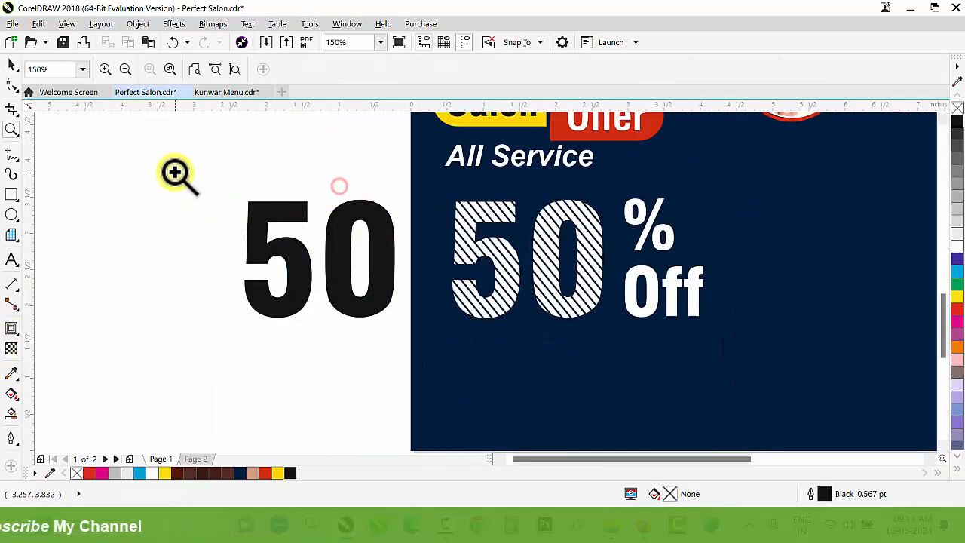
drag(175, 173, 694, 369)
key(space)
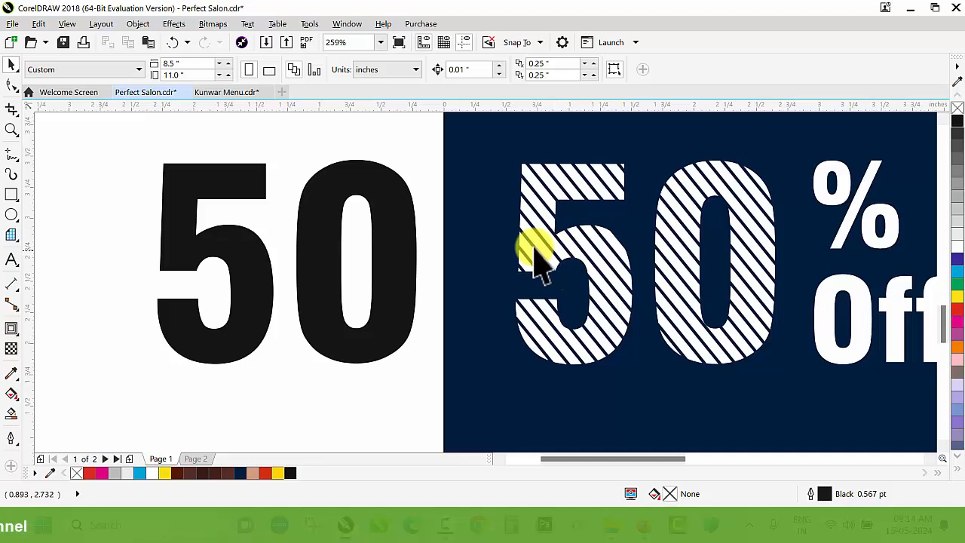
click(410, 205)
shift+click(531, 184)
key(c)
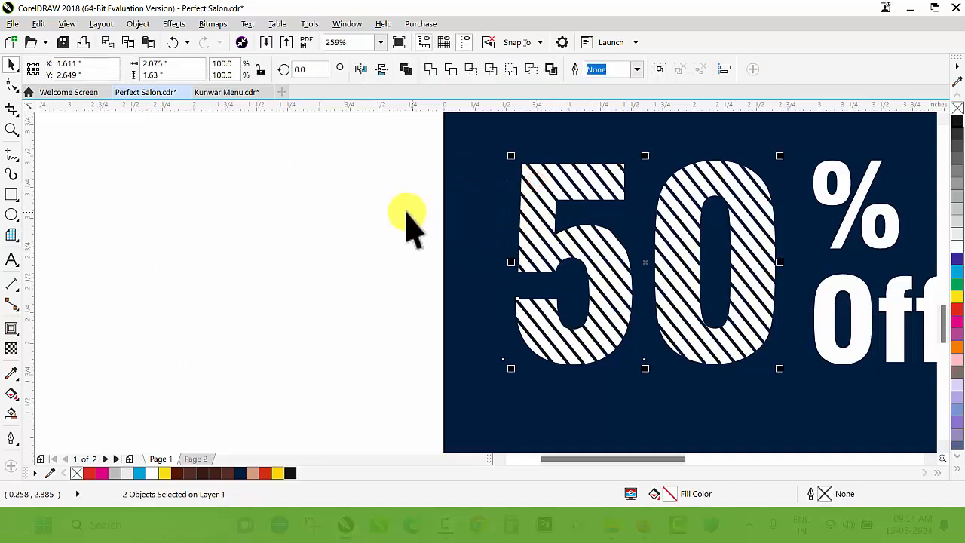
key(ctrl+z)
click(346, 144)
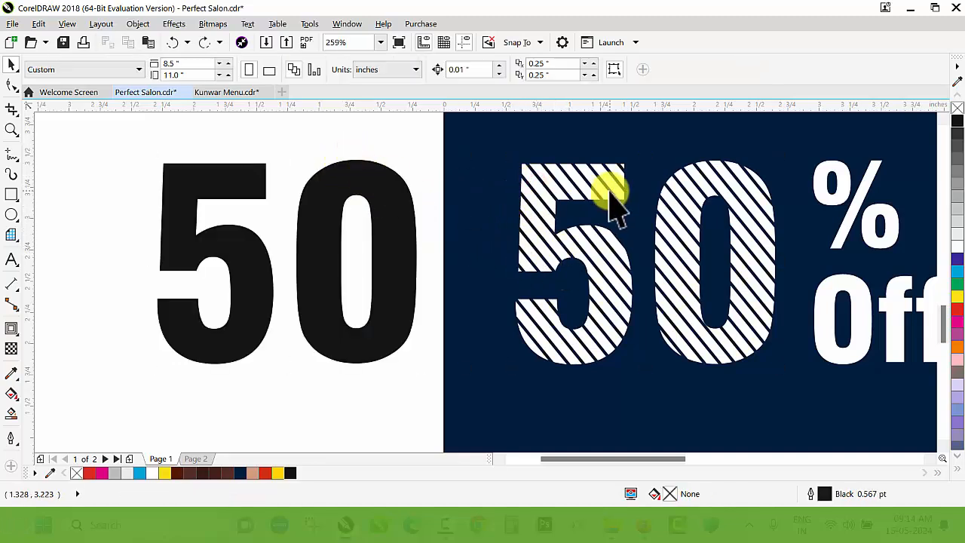
- Add an outward contour of about 0.08 inch around the solid black 50 and separate it from the text
click(386, 198)
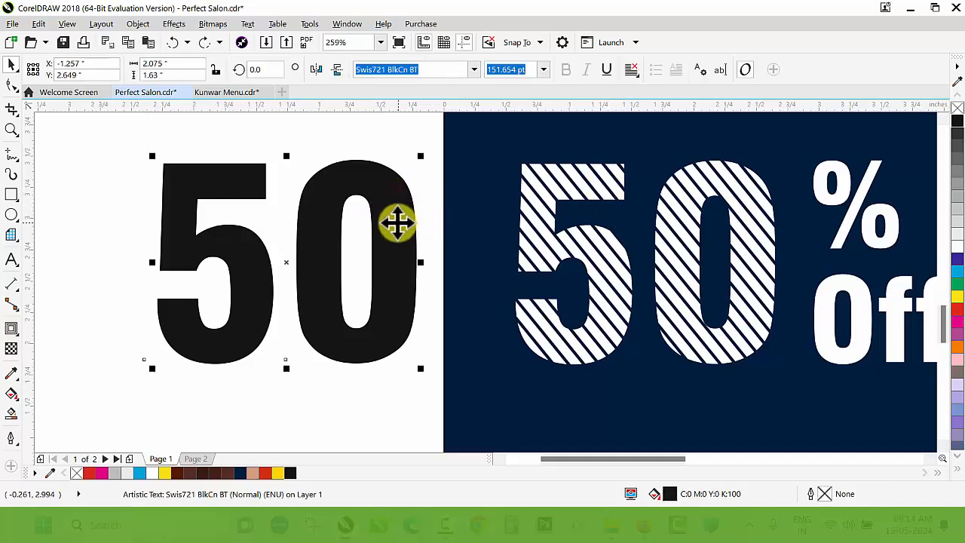
click(11, 326)
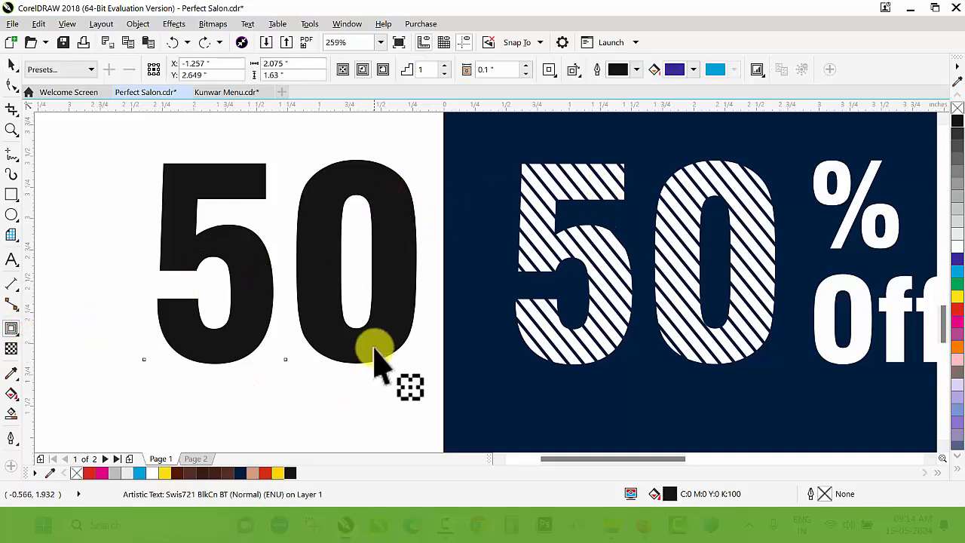
drag(373, 349, 386, 375)
key(space)
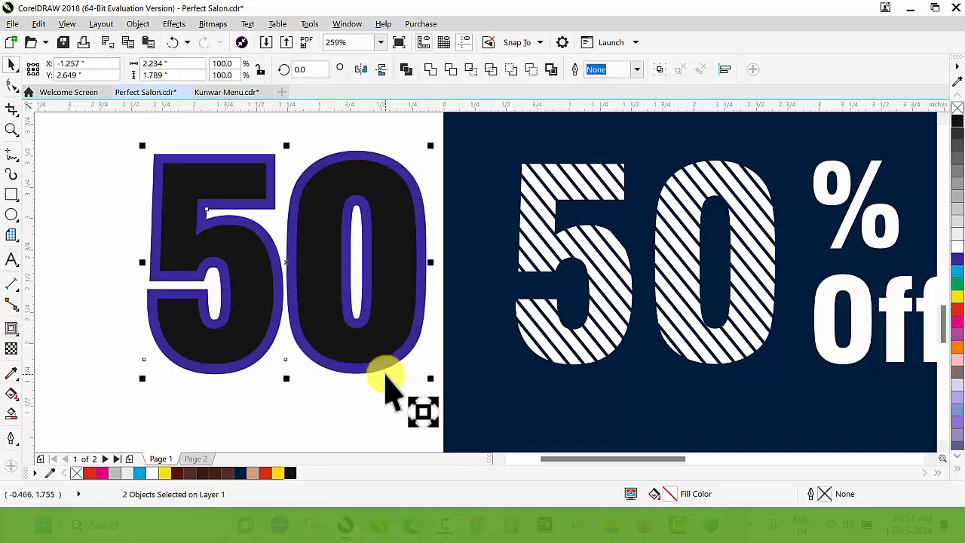
- Delete the original black 50 and give the remaining contour shape no fill and a white 1.5 pt outline
click(96, 226)
click(202, 189)
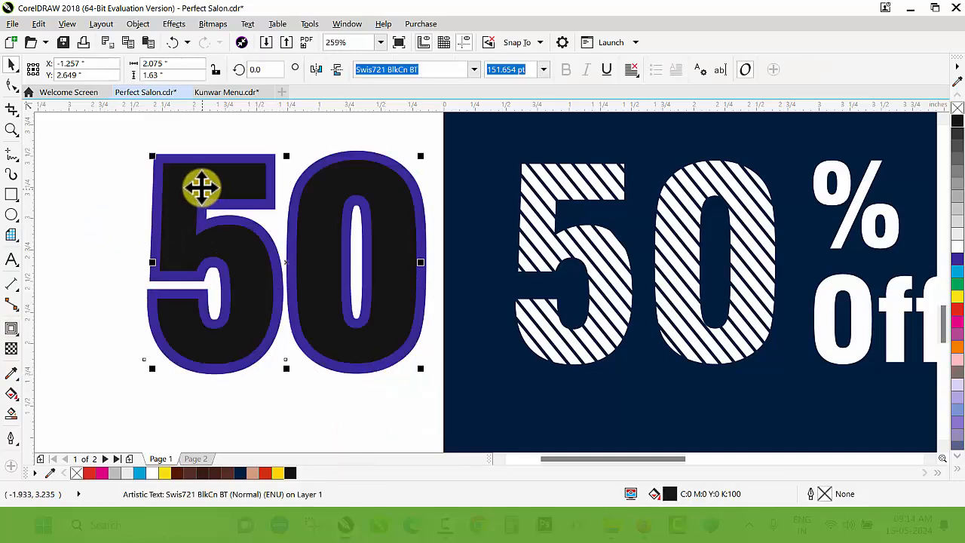
key(Delete)
click(217, 180)
click(956, 107)
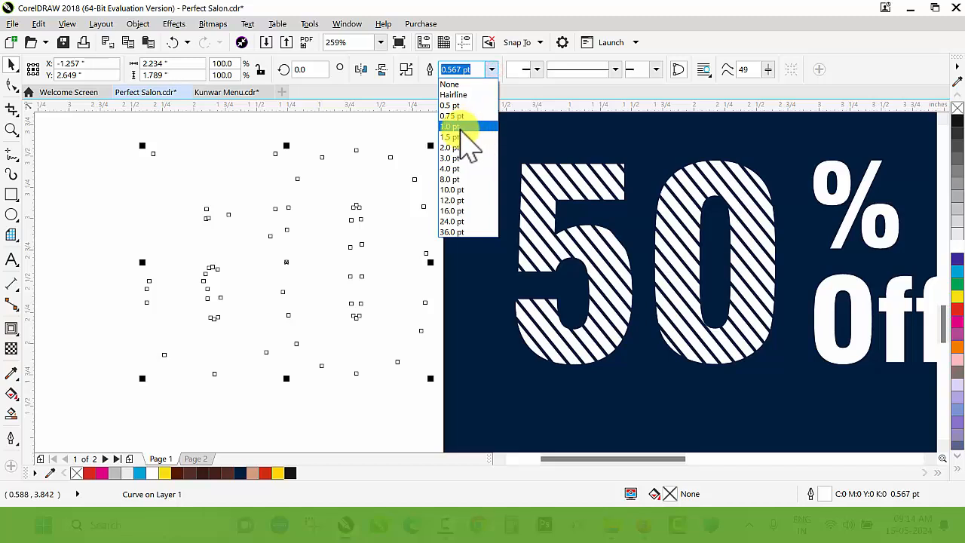
click(460, 136)
- Center the white contour outline horizontally and vertically on the striped 50
click(301, 149)
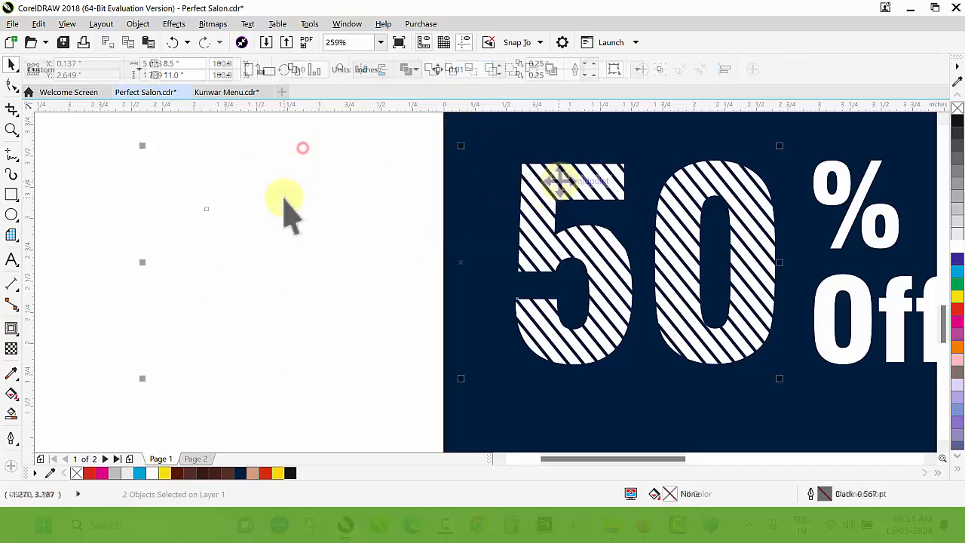
click(284, 198)
click(256, 227)
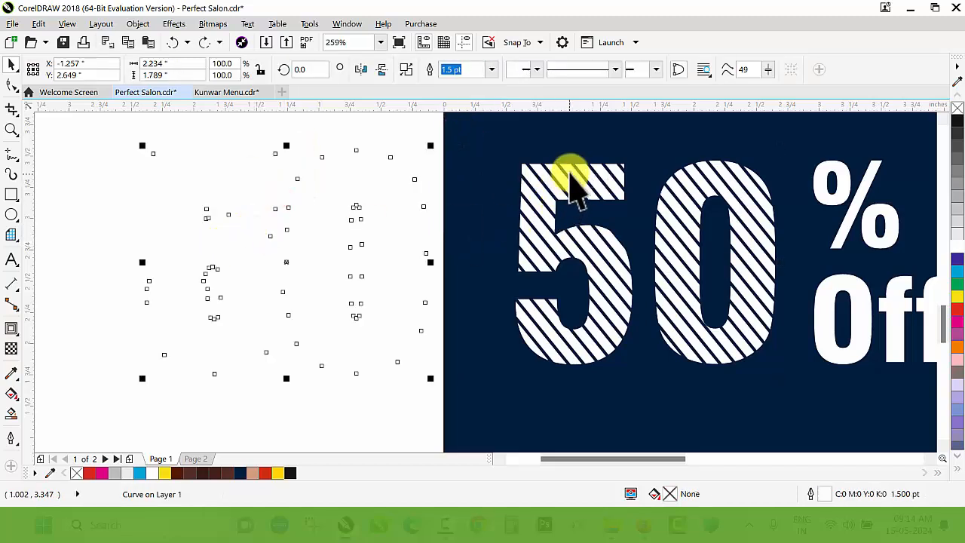
shift+click(570, 181)
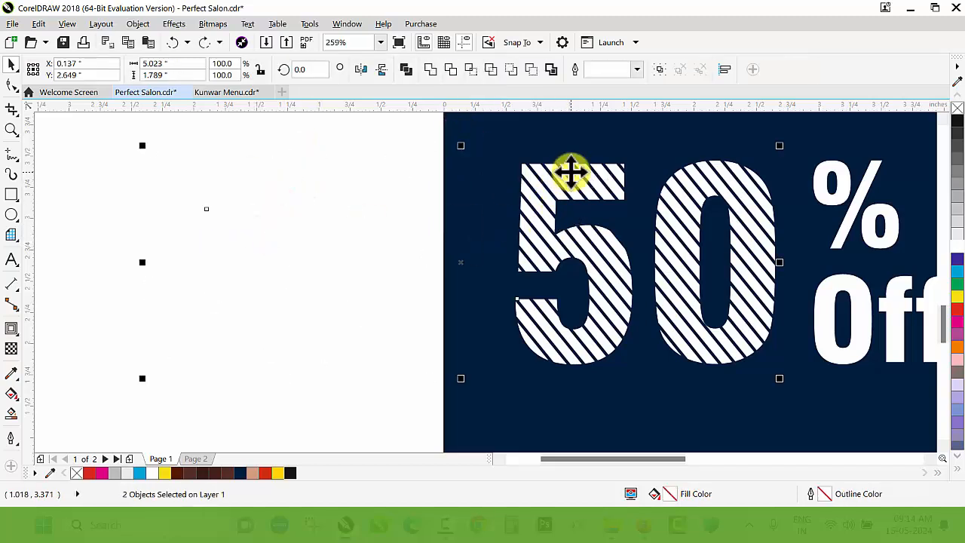
key(c)
key(e)
click(357, 216)
- Try a red color on the contour outline around the striped 50
scroll(508, 239, down, 1)
key(z)
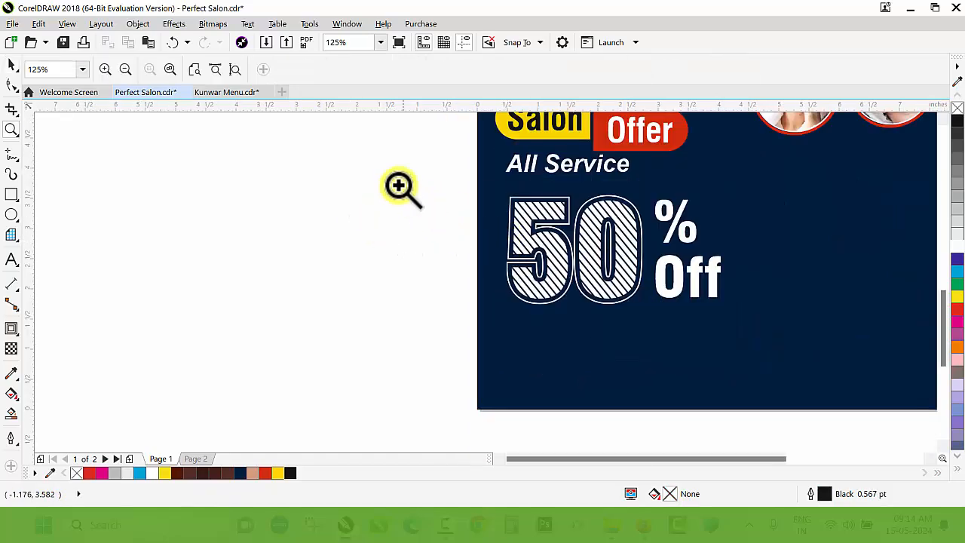
drag(401, 171, 823, 360)
key(space)
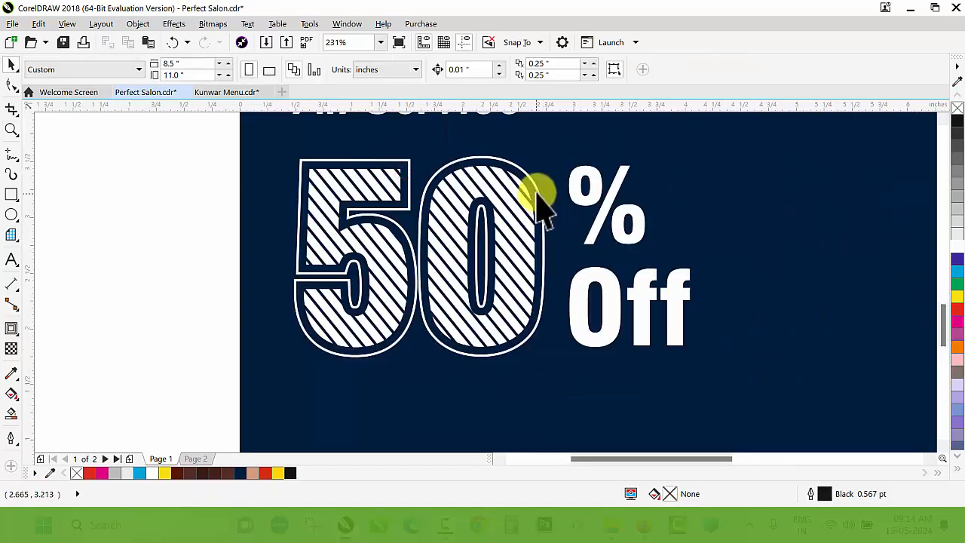
click(537, 195)
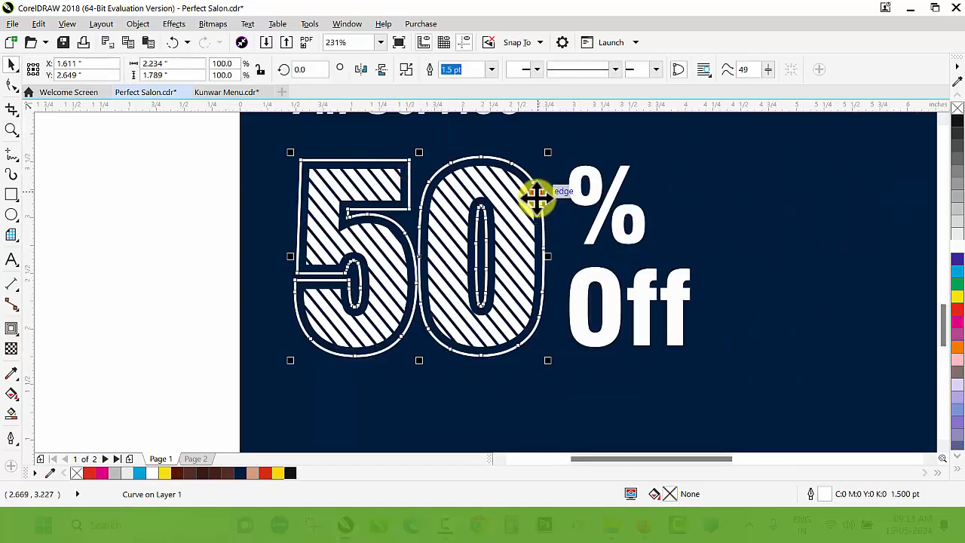
right_click(267, 473)
- Set the contour outline around the striped 50 to yellow
scroll(558, 320, down, 2)
key(z)
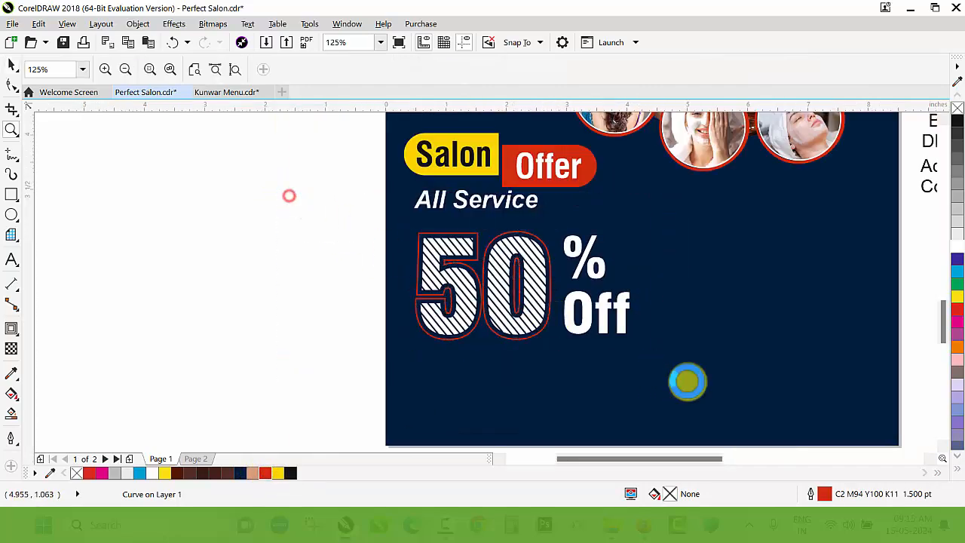
scroll(482, 297, up, 2)
key(space)
right_click(277, 473)
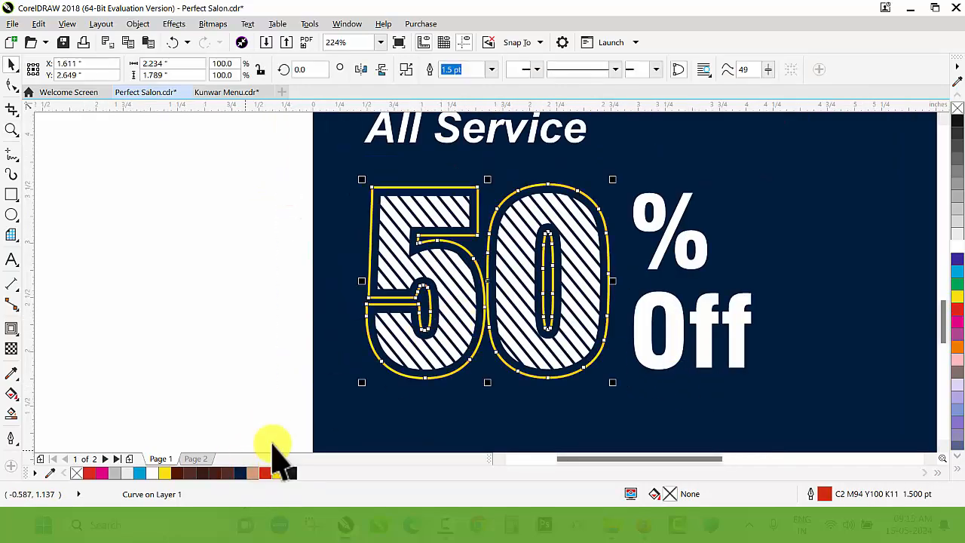
click(227, 329)
- Scale the striped 50, its yellow outline and the % Off text together to about 3.41 inches wide
scroll(473, 279, down, 3)
drag(354, 207, 790, 390)
key(space)
drag(191, 165, 672, 407)
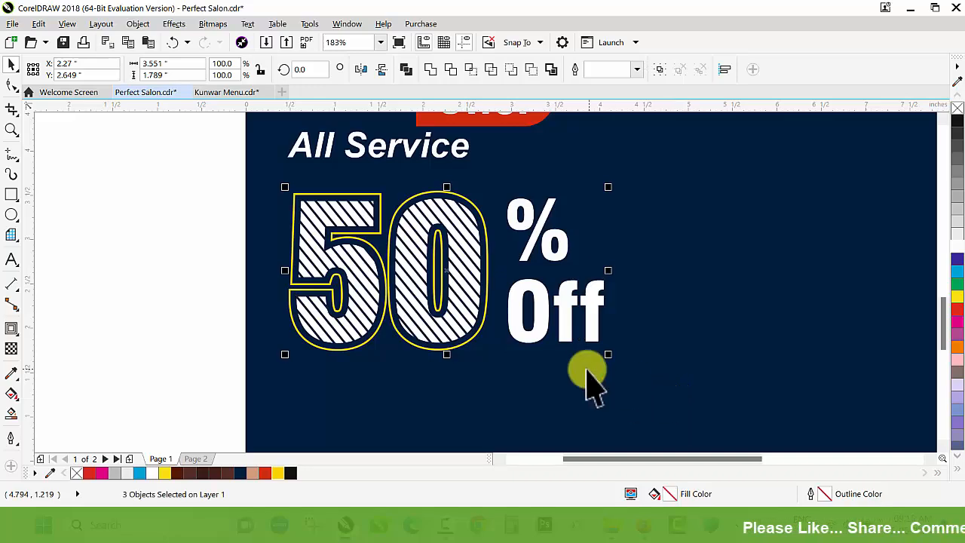
drag(607, 357, 596, 370)
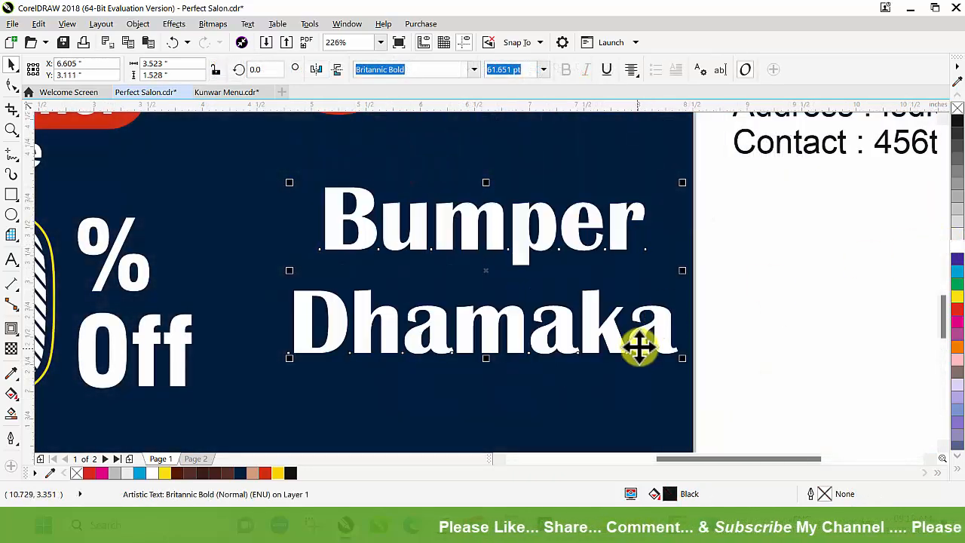
- Narrow the Bumper Dhamaka text to about 3.2 inches and draw a 25-sided polygon about 2.15 inches wide over it
drag(669, 277, 646, 278)
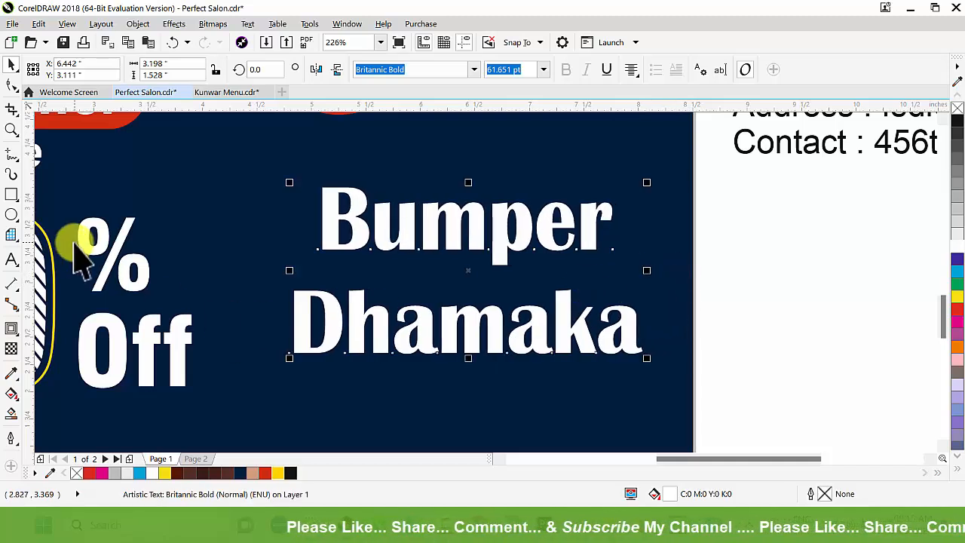
click(12, 235)
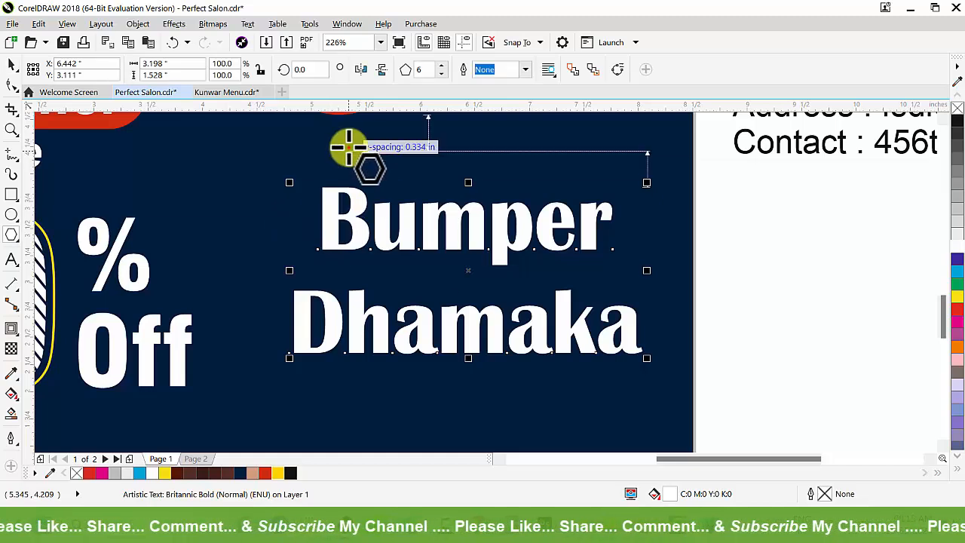
drag(349, 148, 592, 380)
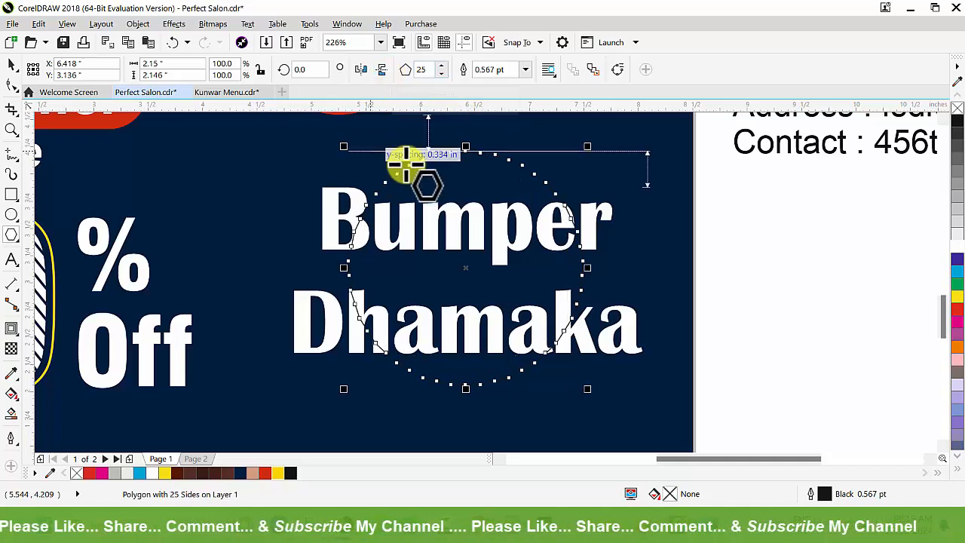
- Pull the polygon's nodes inward into a starburst, set it to 20 sides and fill it white
click(12, 83)
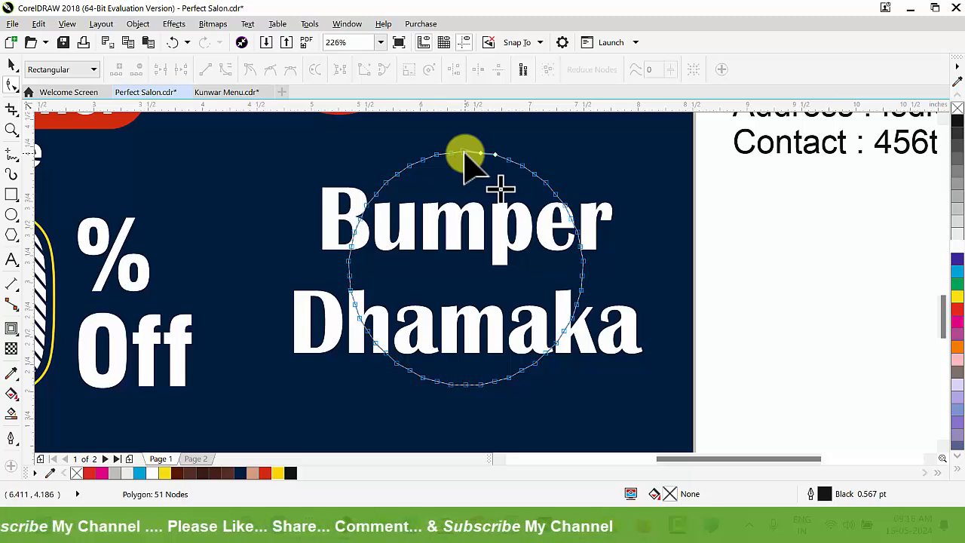
drag(464, 154, 468, 178)
key(space)
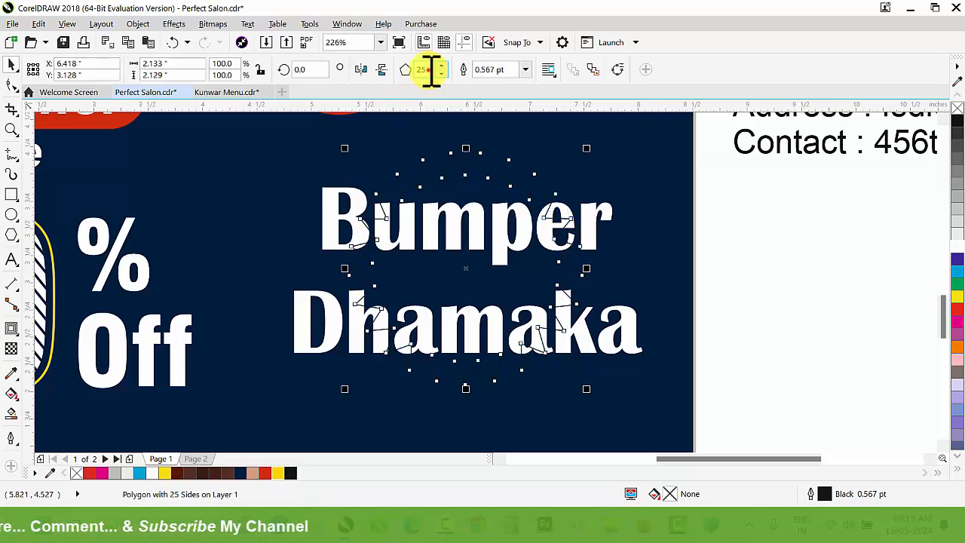
key(Return)
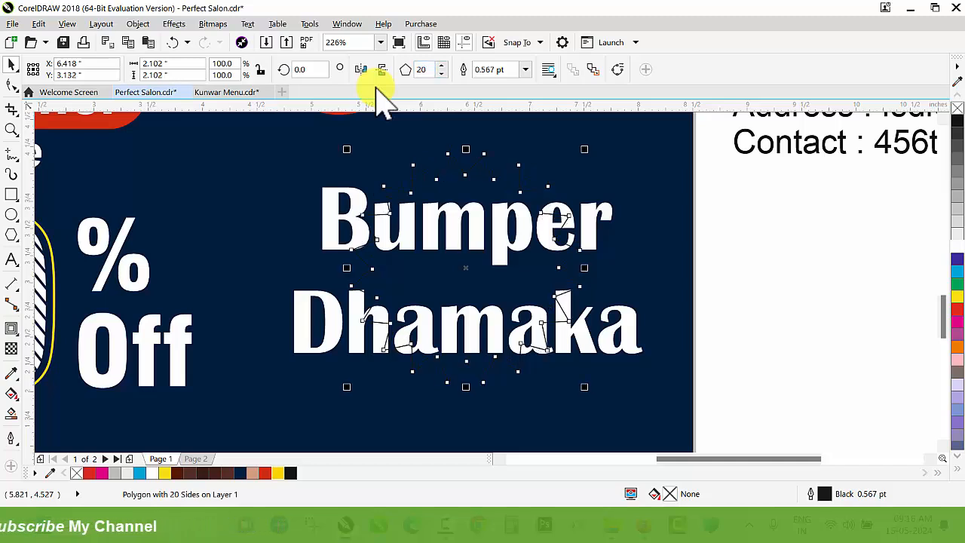
click(955, 247)
- Distort the white starburst from its center with Push and Pull at an amplitude of 30 to lengthen its spikes
key(z)
drag(194, 161, 609, 349)
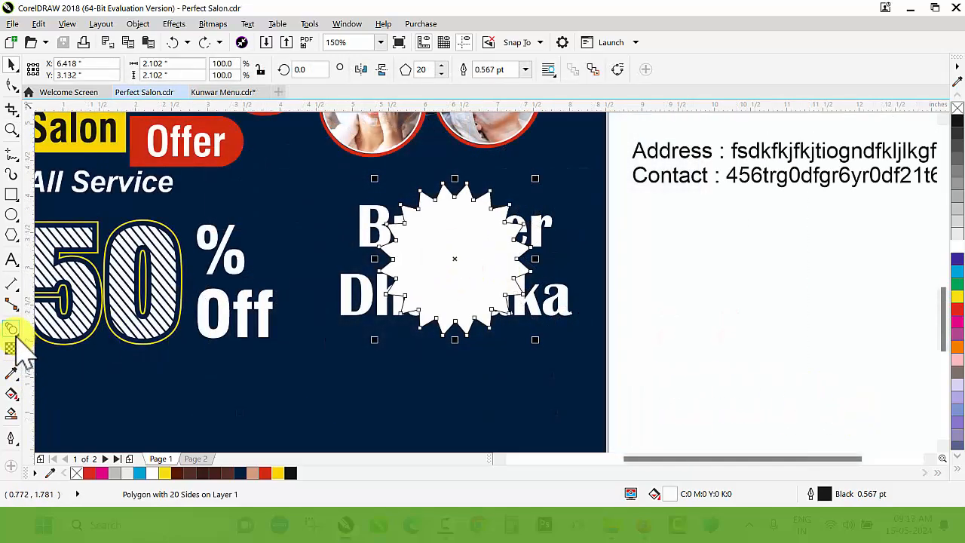
click(16, 336)
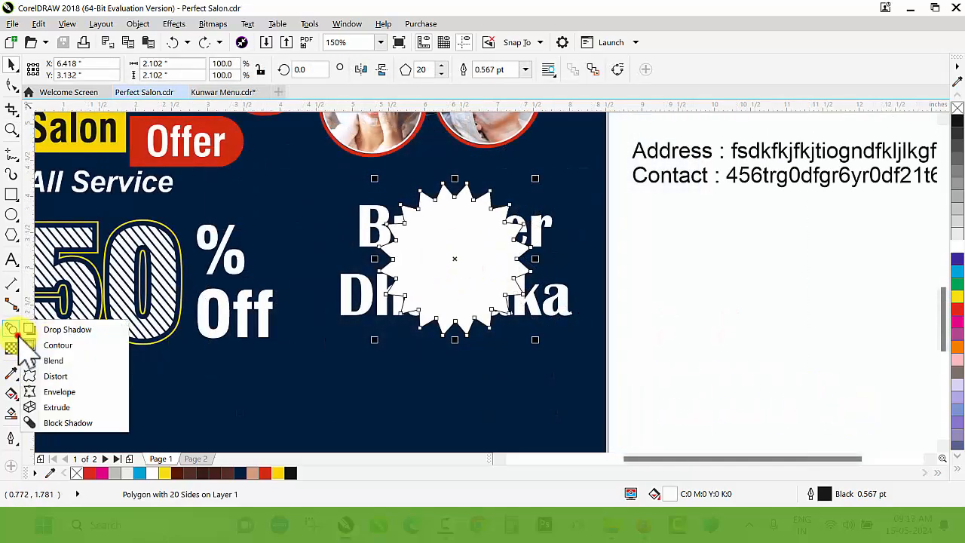
click(49, 376)
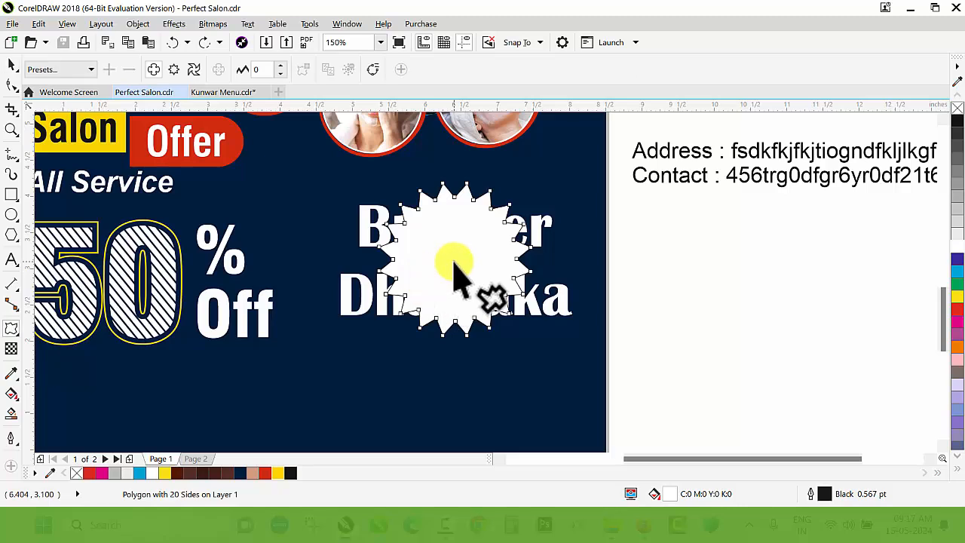
drag(453, 259, 488, 260)
- Remove the starburst's outline and stretch it wider around the Bumper Dhamaka text
right_click(957, 109)
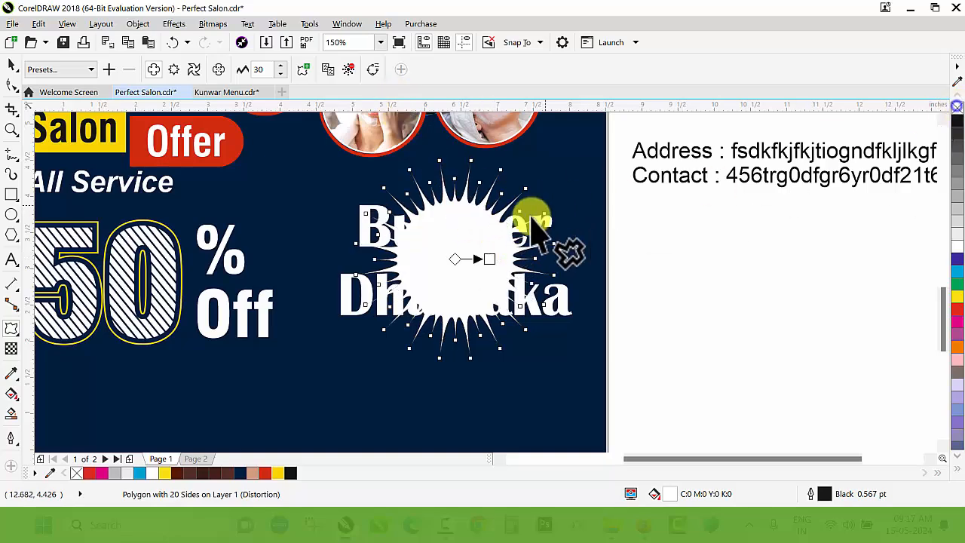
key(space)
drag(560, 259, 621, 309)
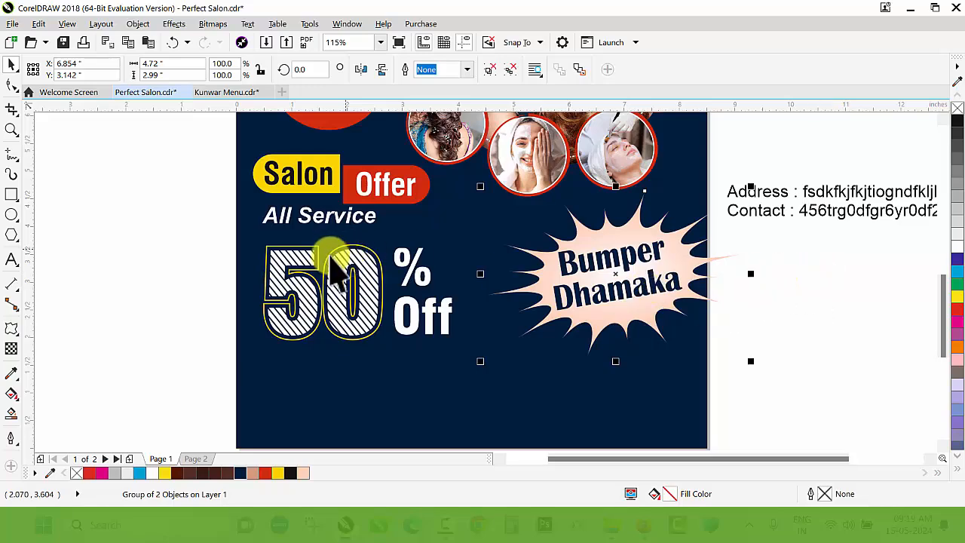
- Shift the 50% Off group about 0.2 inch to the right and move the Address and Contact text to the flyer's lower area
mouse_move(337, 283)
mouse_down()
mouse_move(340, 273)
mouse_move(349, 283)
mouse_up()
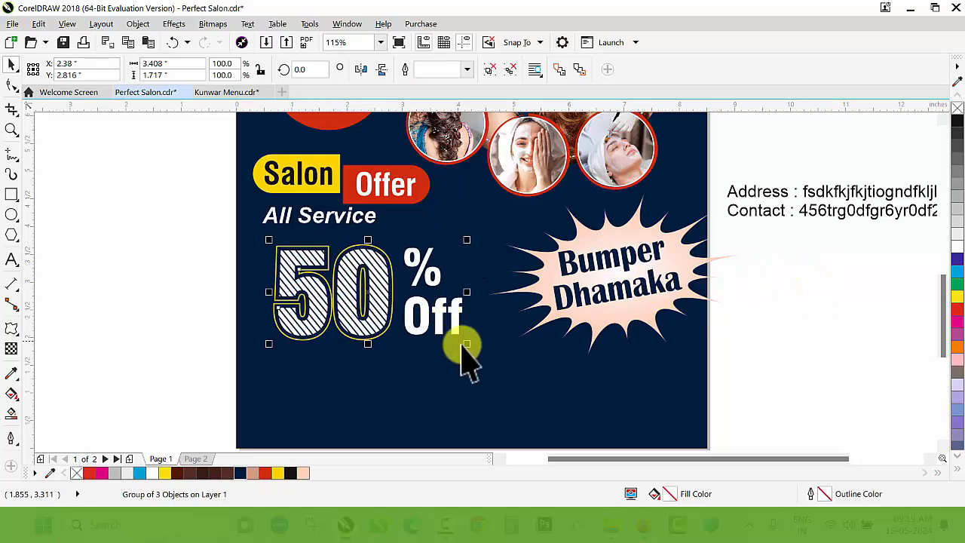
drag(826, 212, 423, 416)
scroll(413, 328, down, 2)
key(z)
click(443, 336)
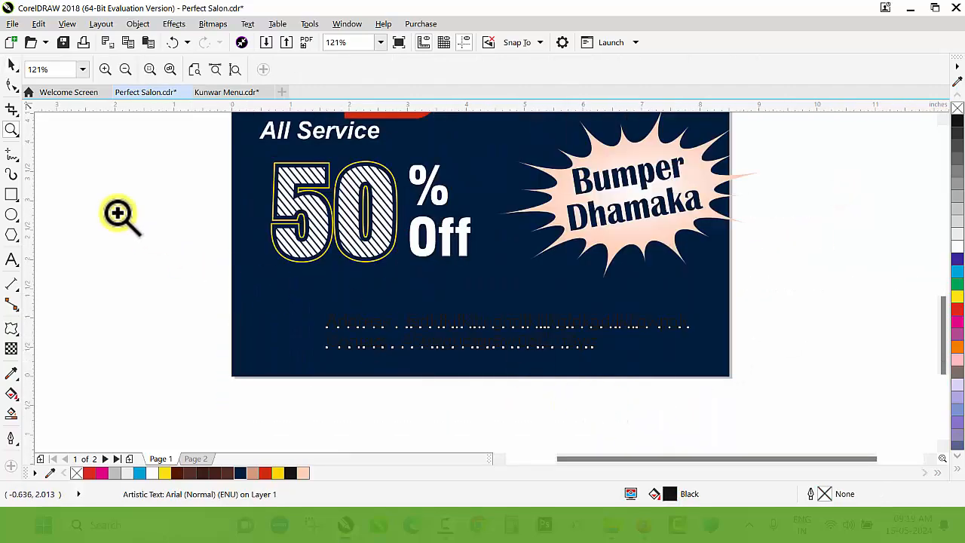
- Fill the Address and Contact text at the foot of the flyer with white
drag(116, 212, 860, 414)
key(space)
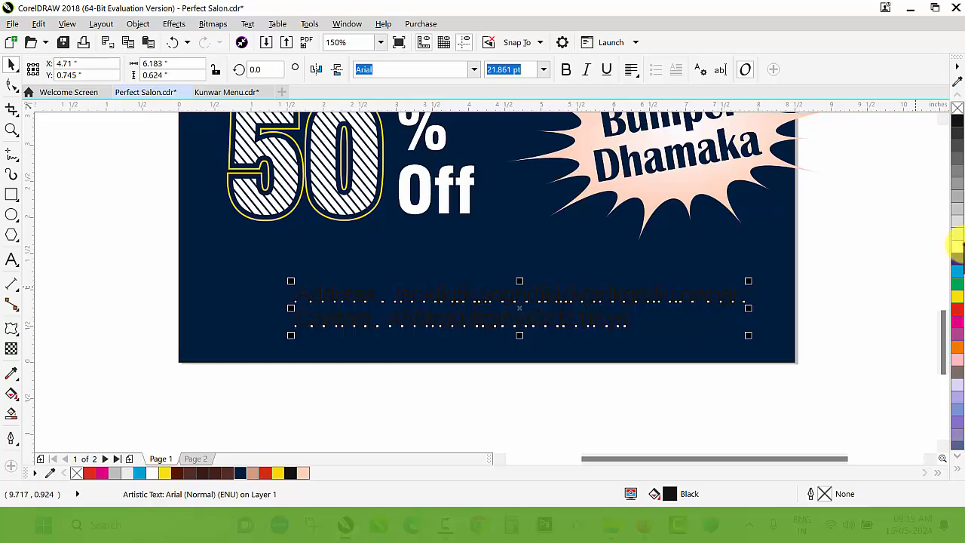
scroll(443, 339, down, 1)
key(Escape)
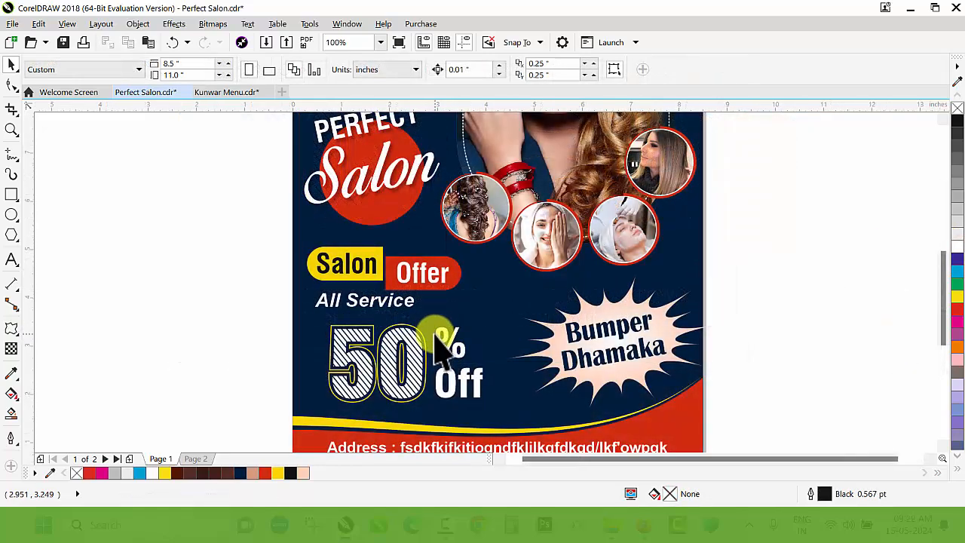
- Nudge the makeup artist's name text at the top of the flyer slightly right and up
scroll(443, 339, down, 1)
key(z)
drag(340, 148, 478, 237)
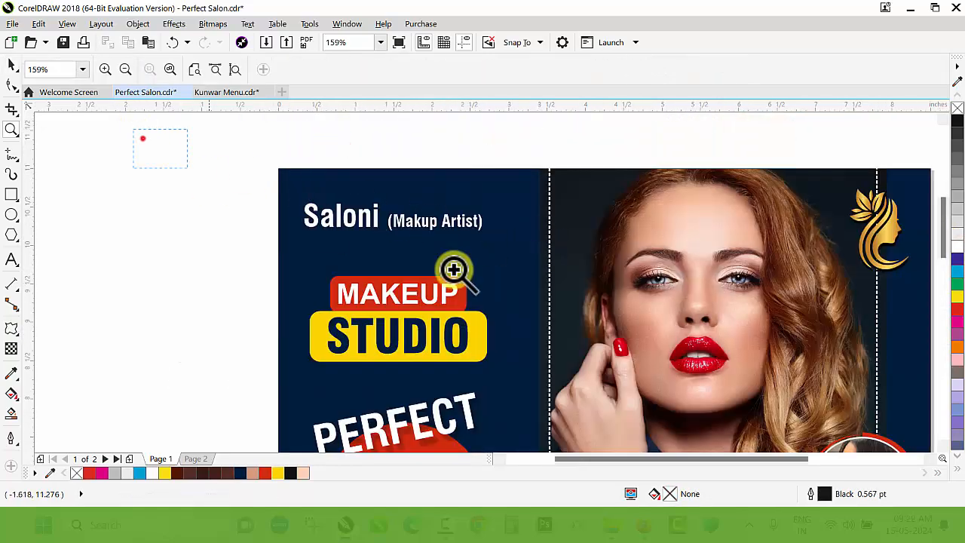
key(space)
drag(407, 230, 415, 226)
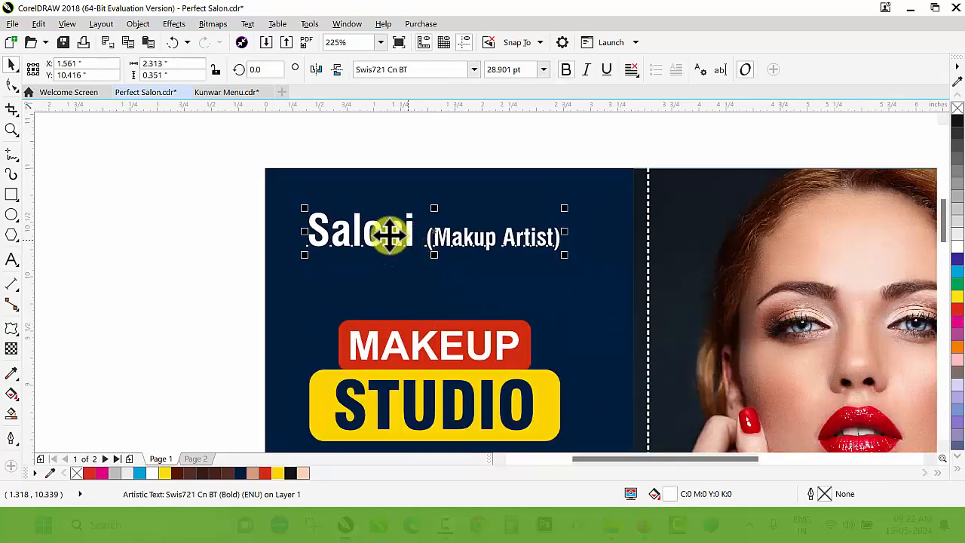
- Draw a white horizontal line about 3.45 inches long above the artist's name, from the flyer's left edge to the portrait
key(F5)
click(266, 197)
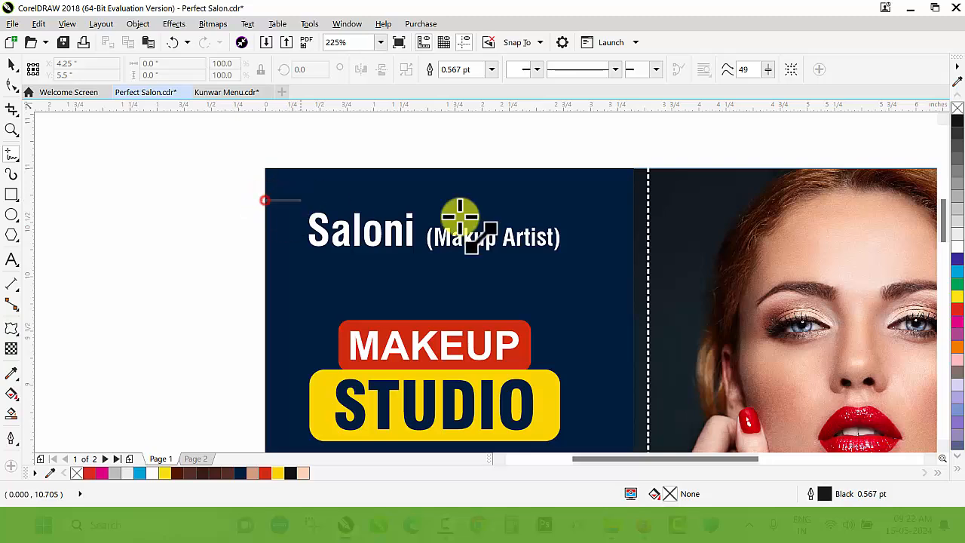
click(639, 225)
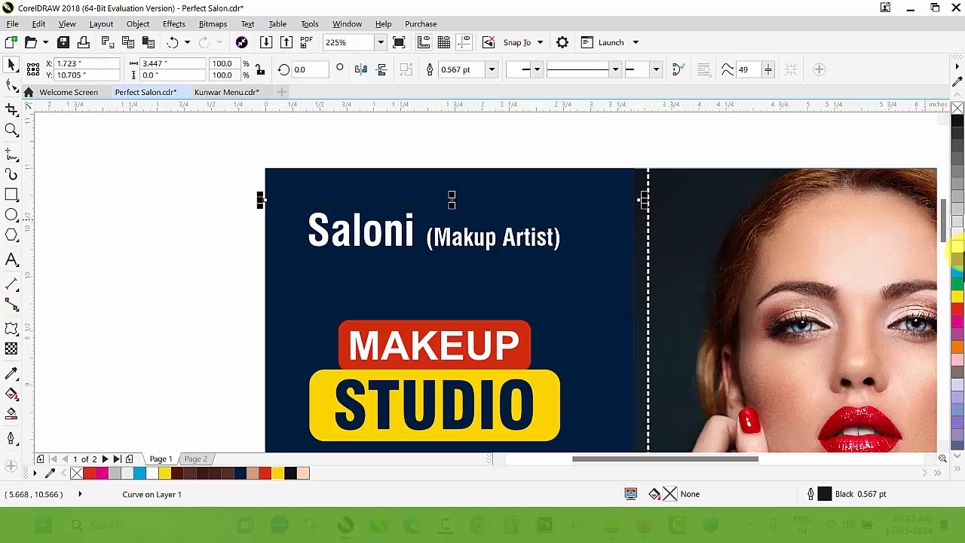
right_click(956, 248)
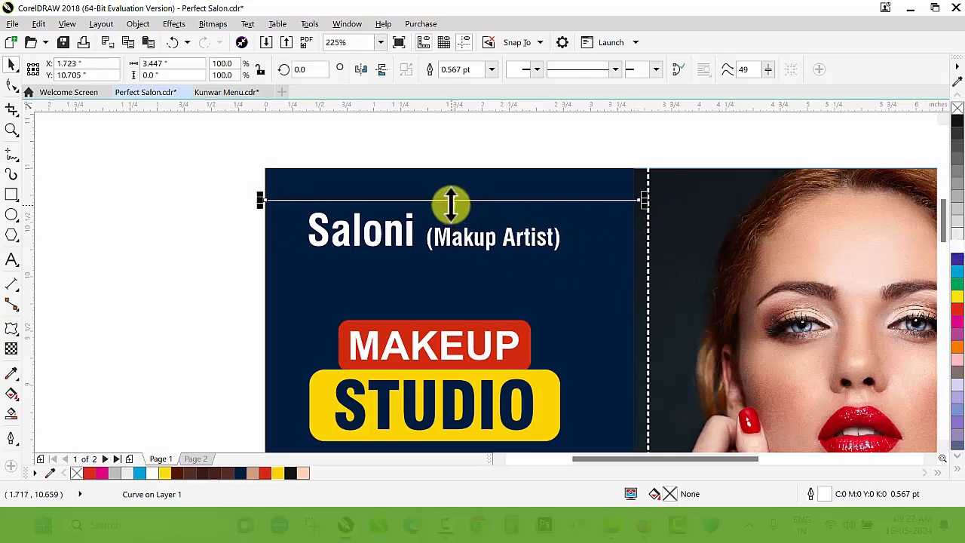
- Copy the white line to just below the artist's name and set both lines' outline width to 1.5 pt
drag(450, 204, 460, 262)
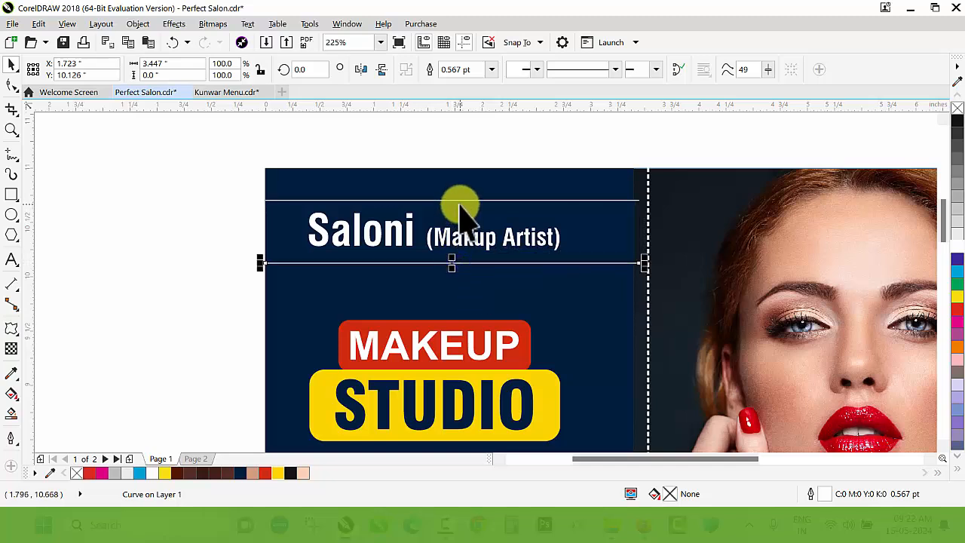
shift+click(457, 199)
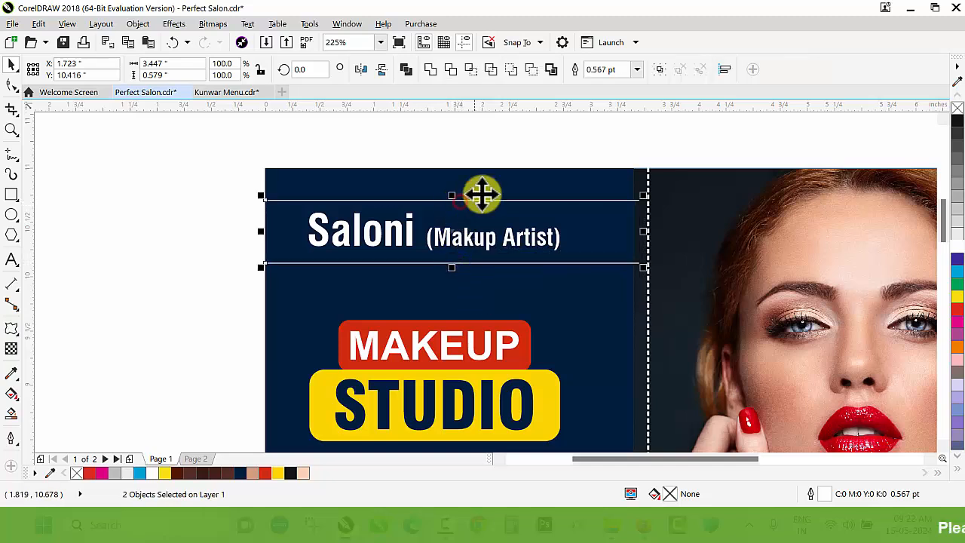
click(637, 68)
click(603, 136)
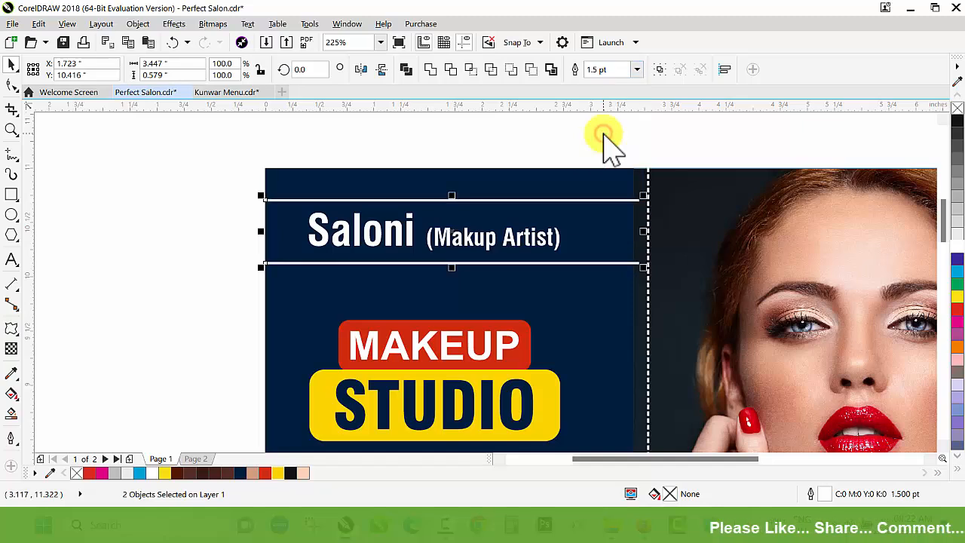
click(195, 190)
- Draw a small five-pointed star about 0.14 inch wide above the upper white line, at the flyer's left edge
key(F2)
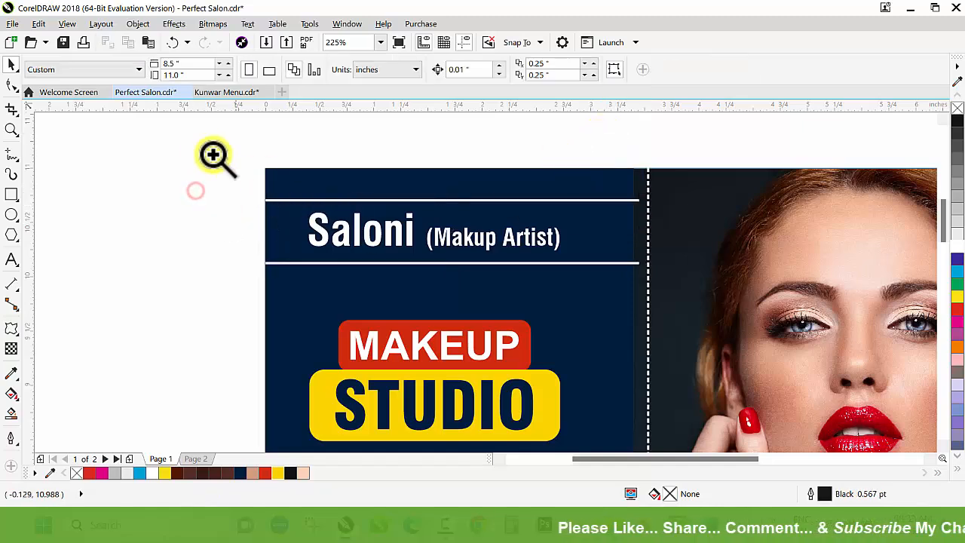
drag(204, 149, 722, 311)
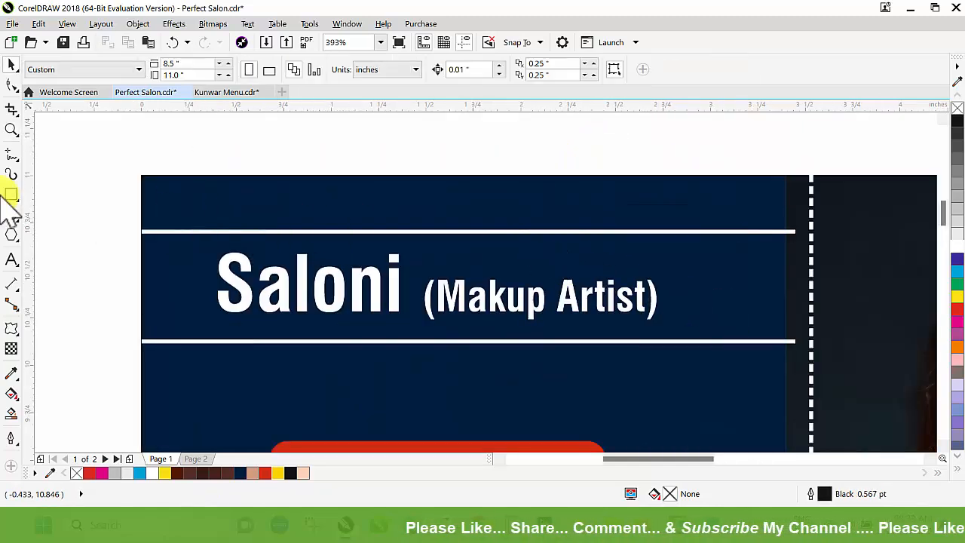
click(16, 241)
click(42, 263)
drag(154, 204, 164, 230)
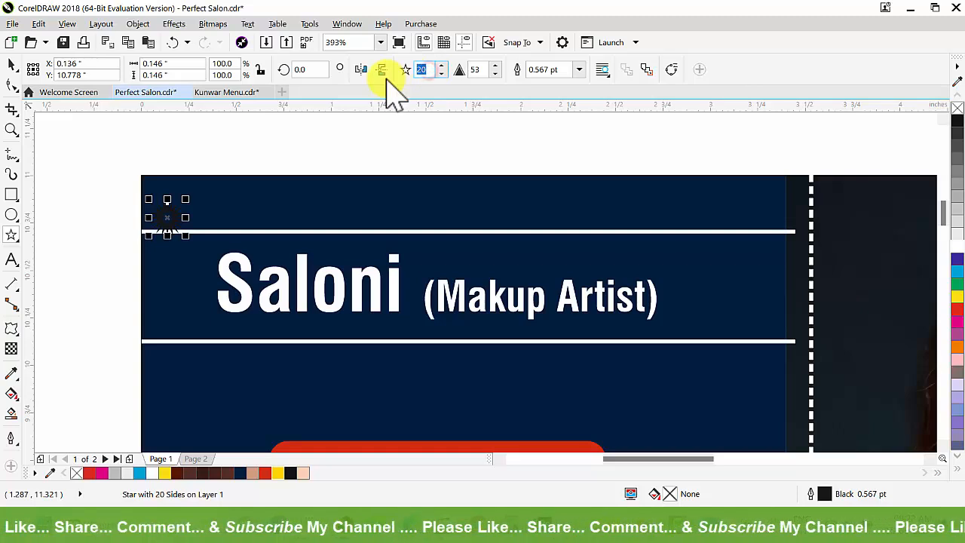
key(space)
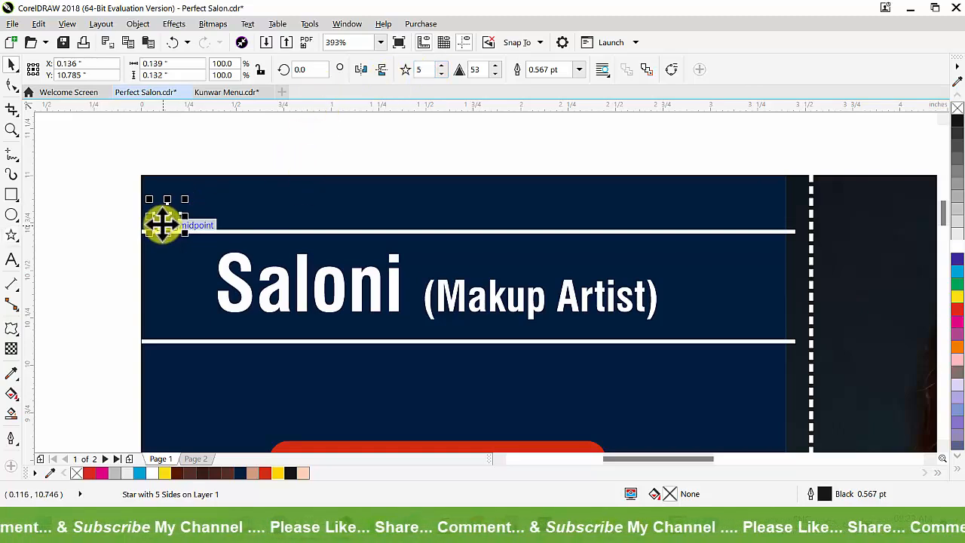
- Copy the star sideways and repeat the duplication to build an evenly spaced row of stars along the upper line
scroll(164, 219, up, 4)
drag(218, 207, 343, 239)
key(ctrl+r)
key(ctrl+r)
key(ctrl+r)
key(ctrl+r)
key(ctrl+r)
key(ctrl+r)
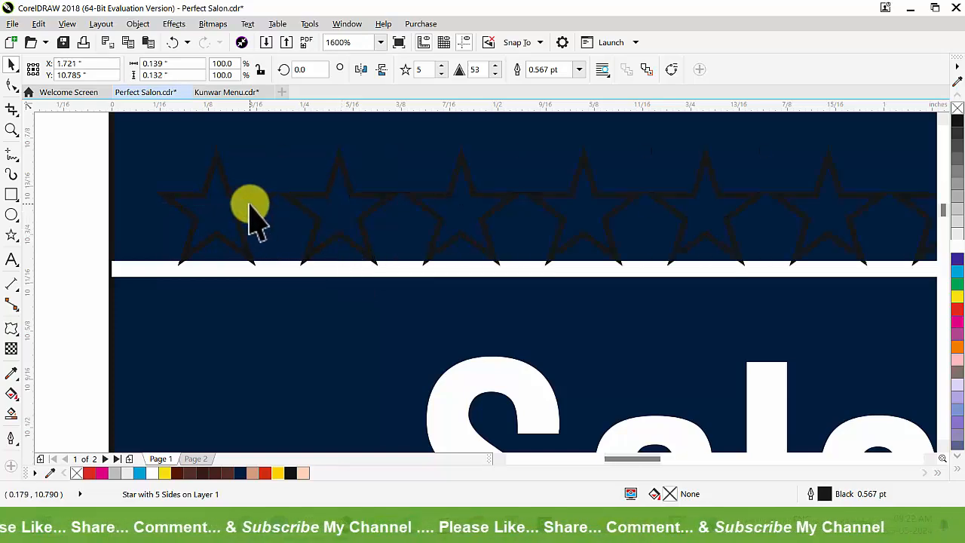
scroll(260, 218, down, 4)
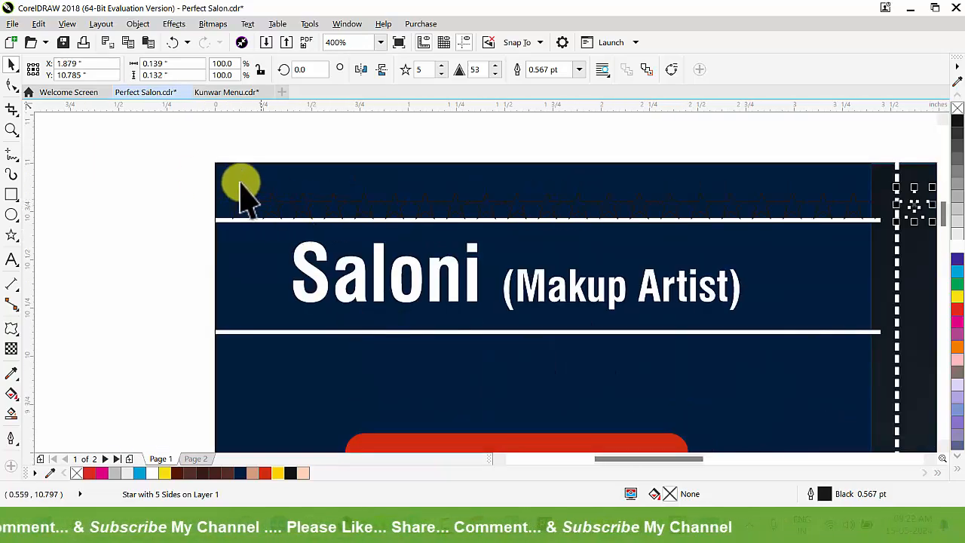
scroll(207, 192, down, 4)
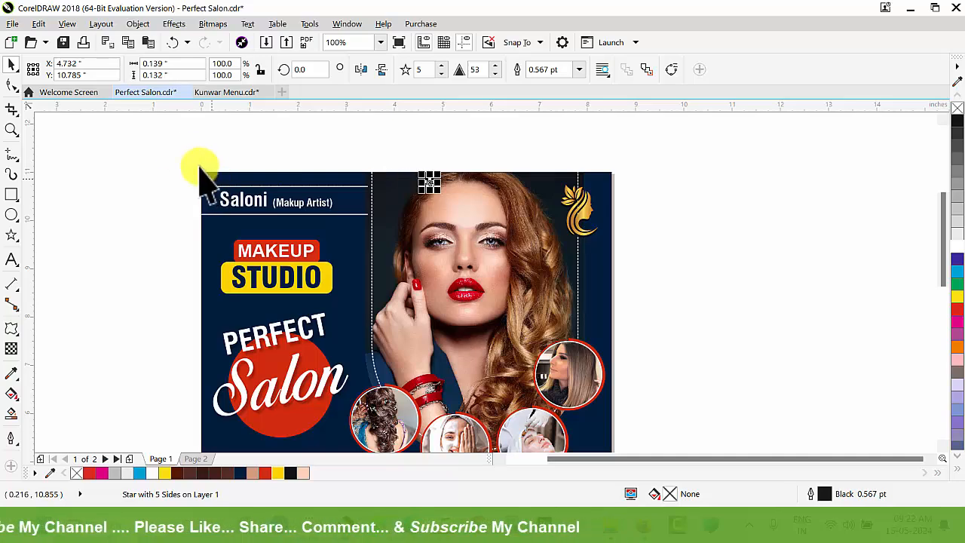
- Shrink the row of stars to about 3.33 inches long to match the line, fill it white and remove its outline
scroll(188, 169, up, 2)
drag(107, 125, 732, 238)
scroll(538, 242, up, 2)
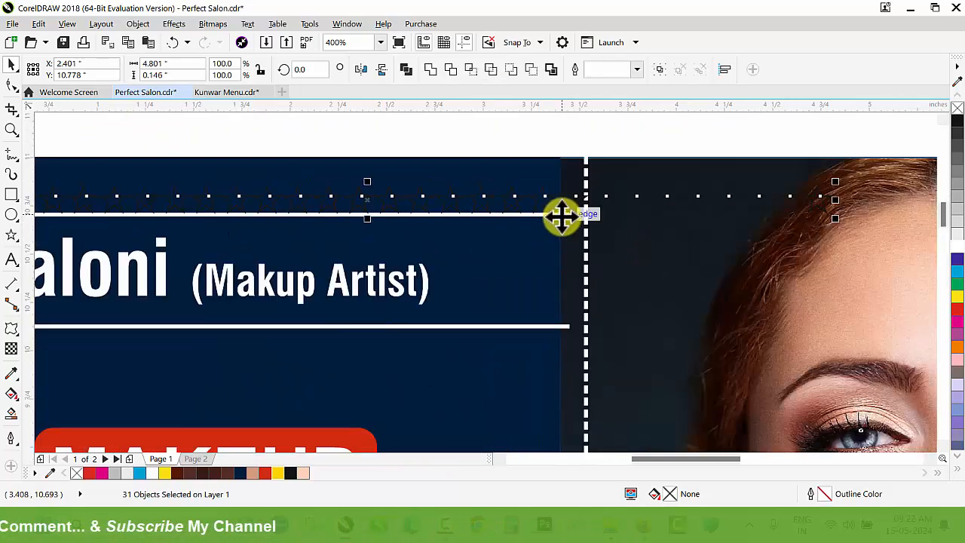
shift+click(561, 217)
drag(837, 217, 566, 274)
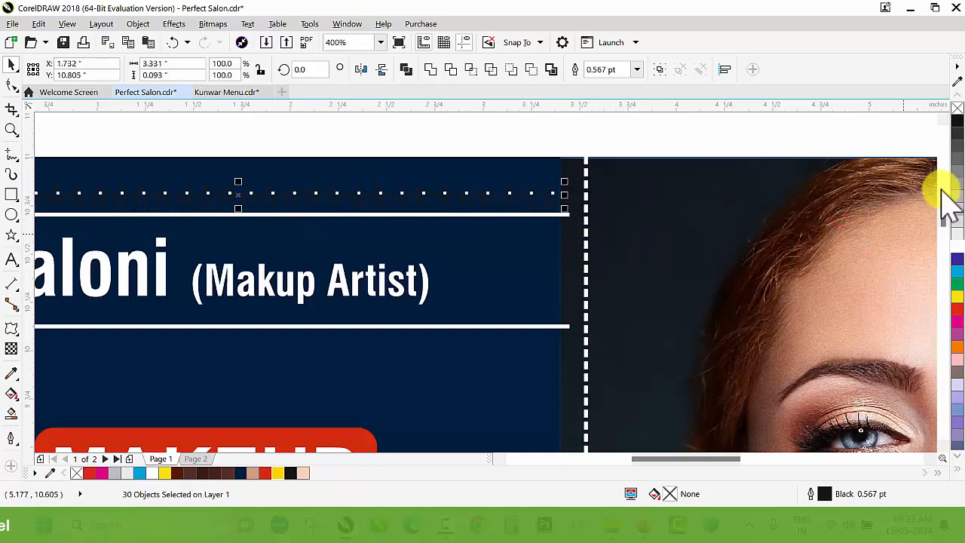
right_click(957, 108)
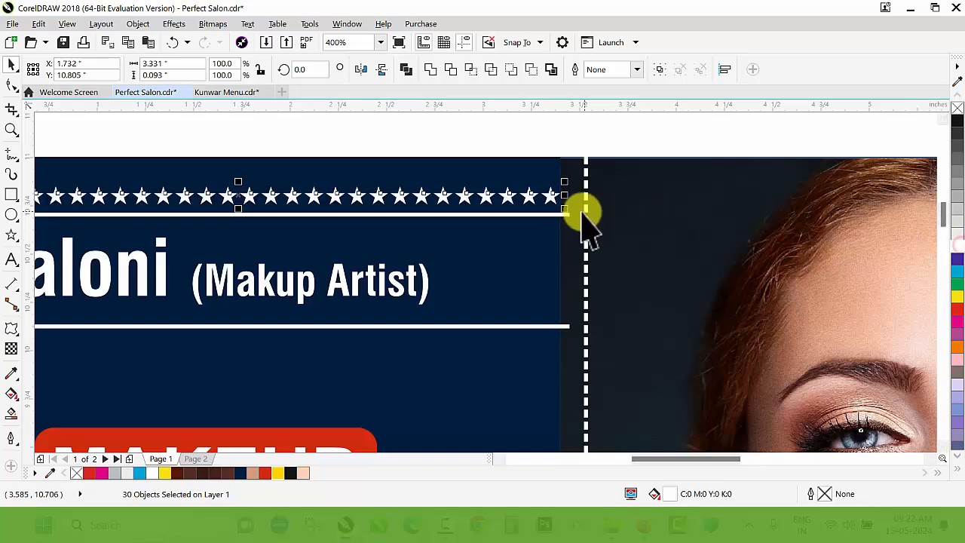
- Copy the row of stars to just below the lower white line, nudge it down slightly and show the whole page
scroll(581, 216, down, 2)
key(z)
drag(158, 178, 643, 337)
key(space)
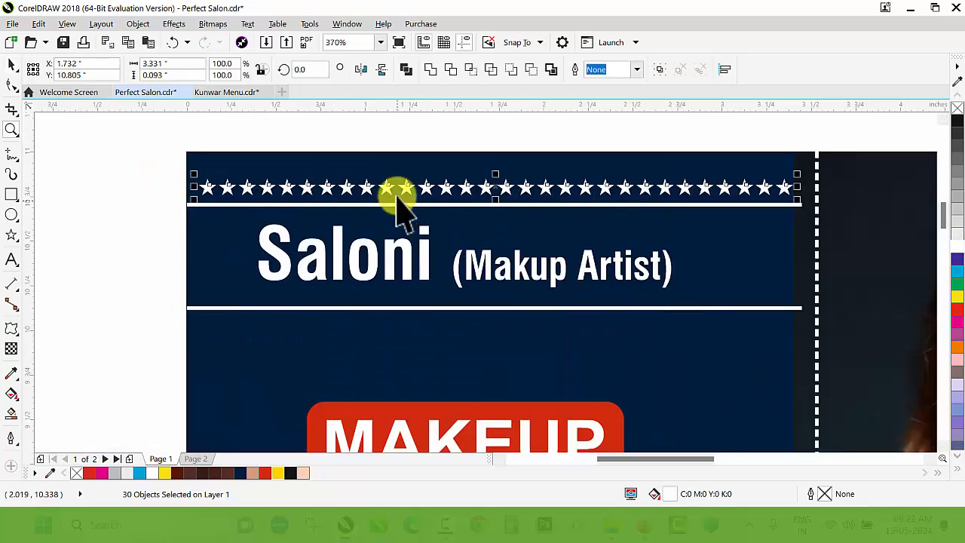
drag(479, 187, 506, 326)
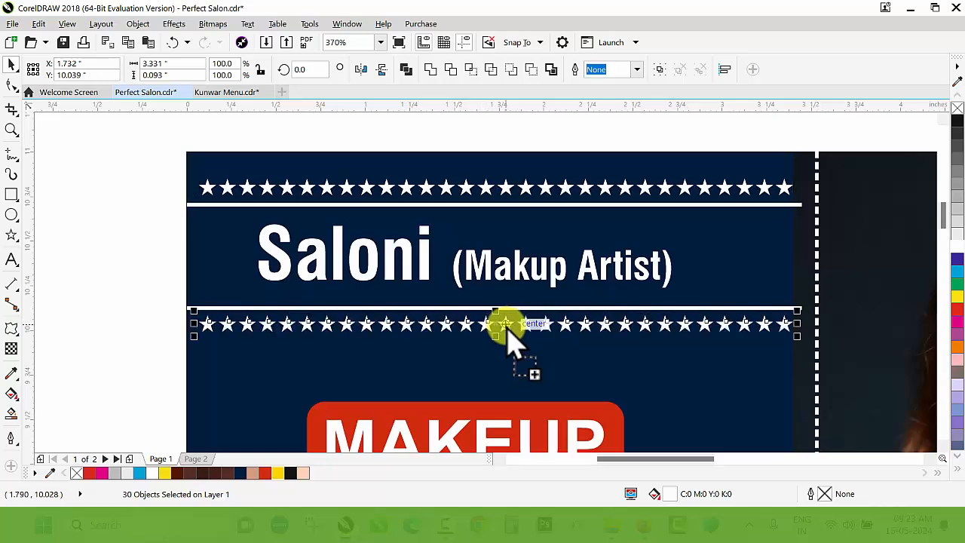
key(Down)
key(Down)
drag(357, 168, 631, 411)
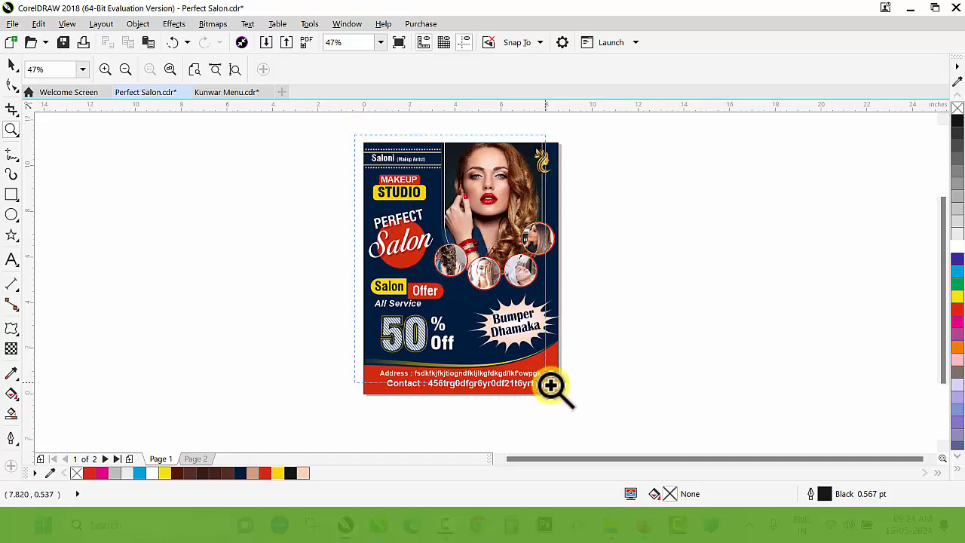
key(shift+F4)
key(space)
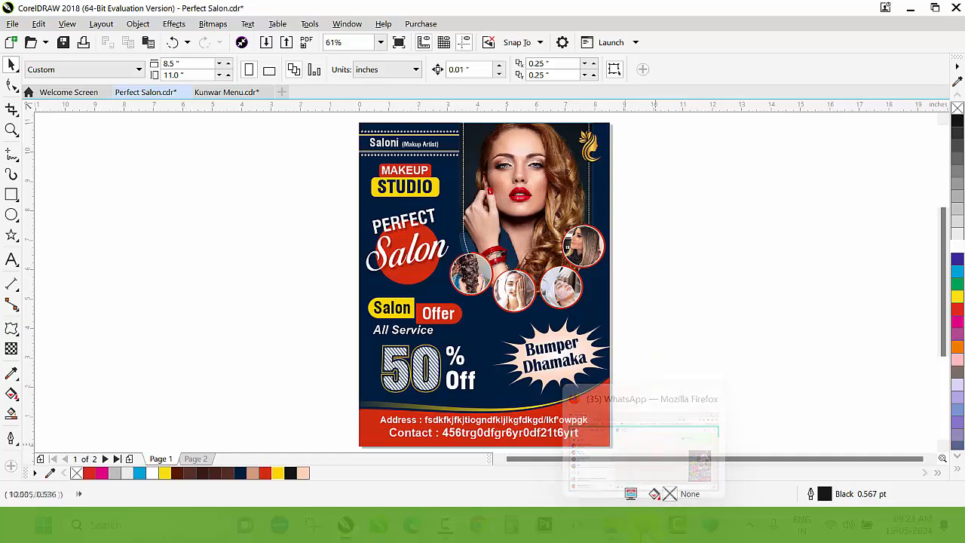
- Switch to Firefox, search Google Images for "background gradient" and open the dark blue swirl picture
click(577, 407)
click(297, 225)
text(background gradient)
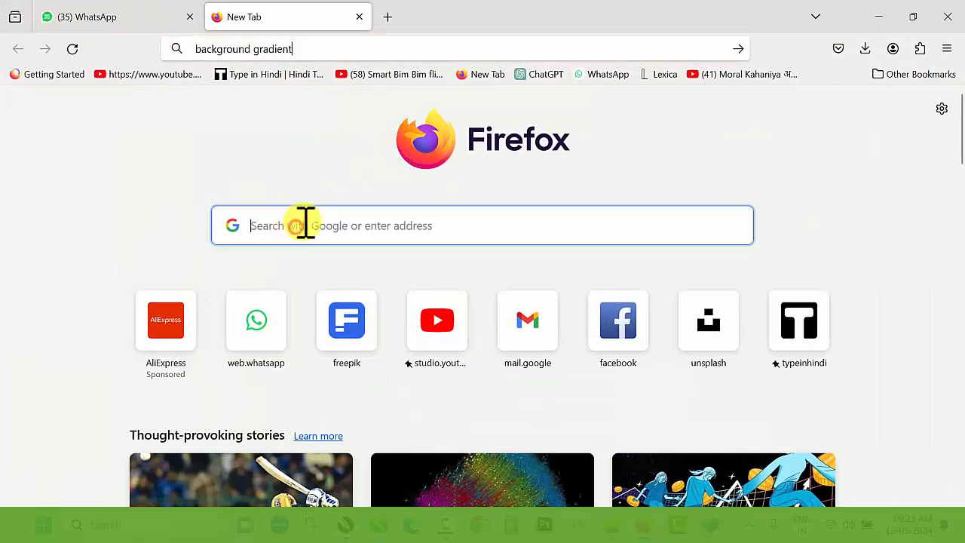
key(Return)
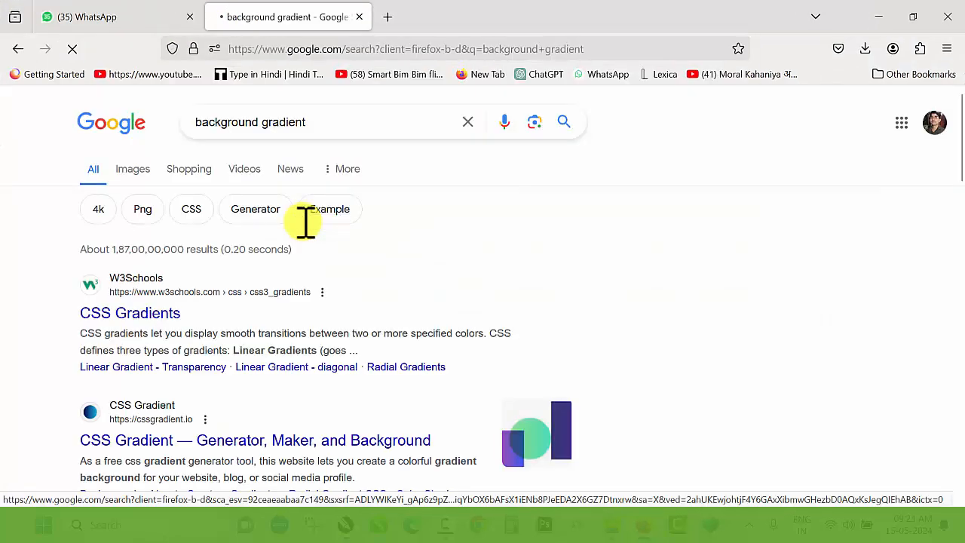
click(136, 170)
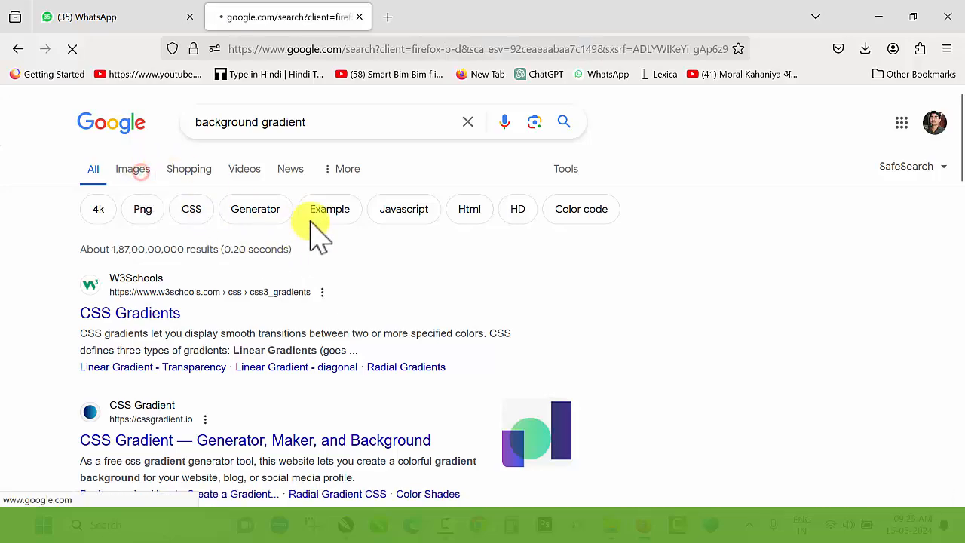
scroll(516, 287, down, 5)
scroll(513, 282, down, 10)
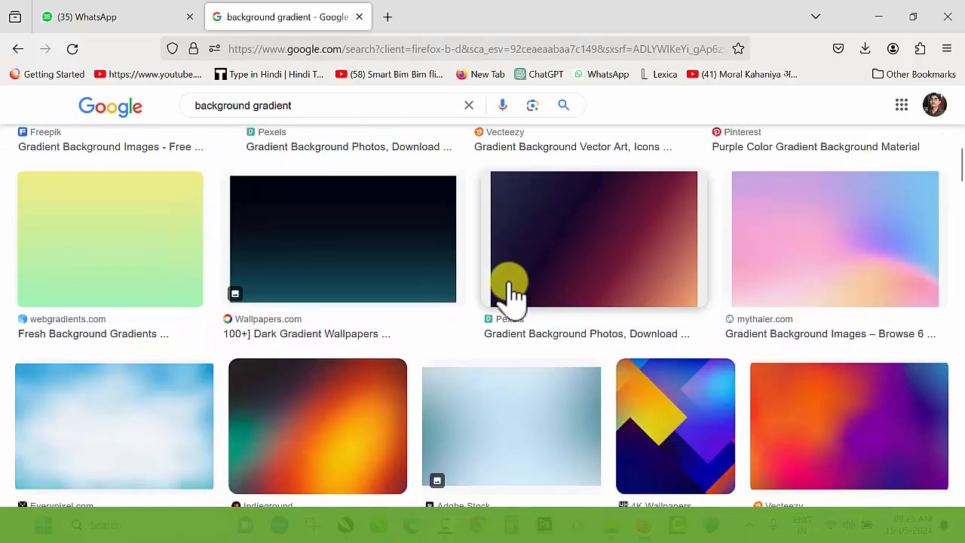
scroll(461, 341, down, 8)
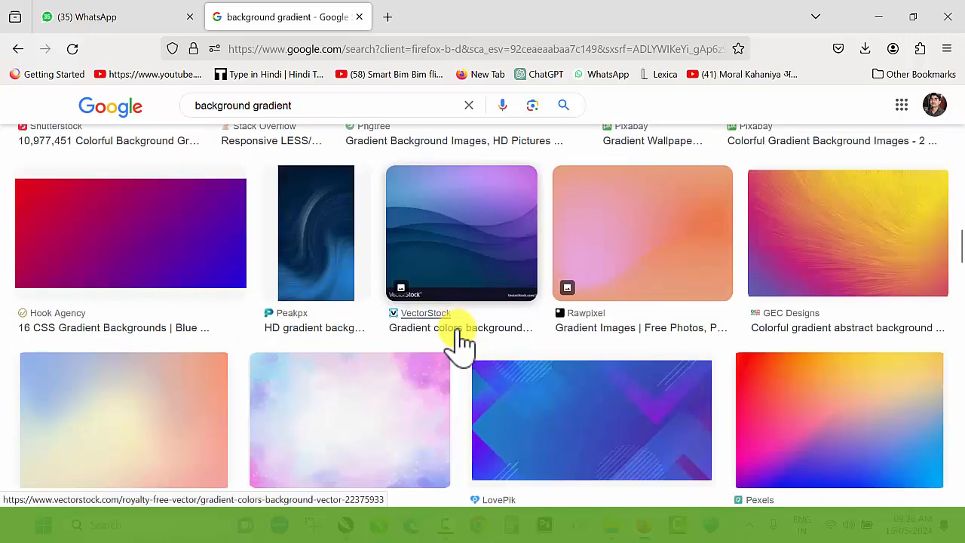
click(338, 236)
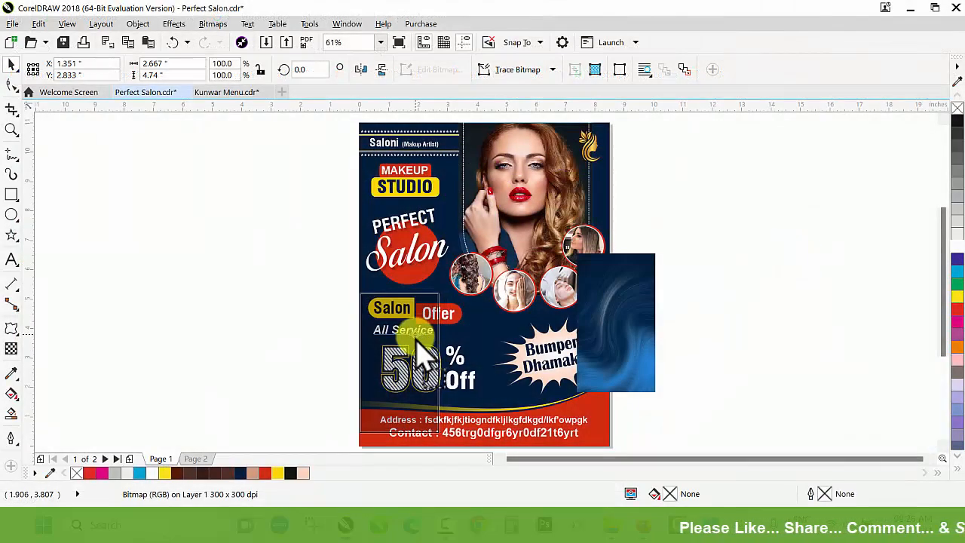
- Position the pasted blue swirl image over the flyer and enlarge it to about 8.48 by 10.67 inches
drag(426, 358, 416, 355)
scroll(414, 312, down, 2)
key(z)
drag(345, 182, 579, 386)
key(space)
drag(432, 305, 532, 161)
drag(506, 302, 577, 342)
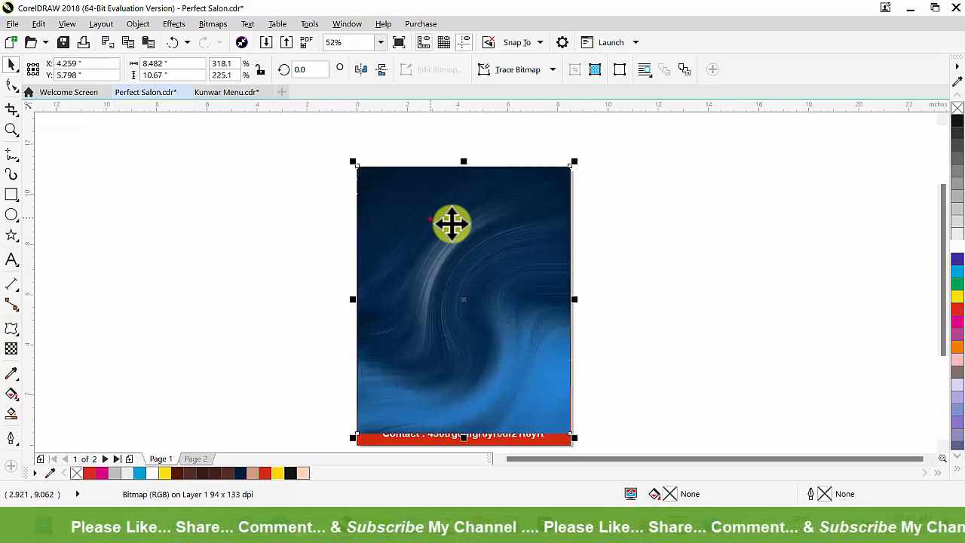
- Move the blue swirl image beside the flyer and PowerClip it inside the navy background rectangle
drag(451, 222, 703, 246)
key(z)
click(675, 417)
key(space)
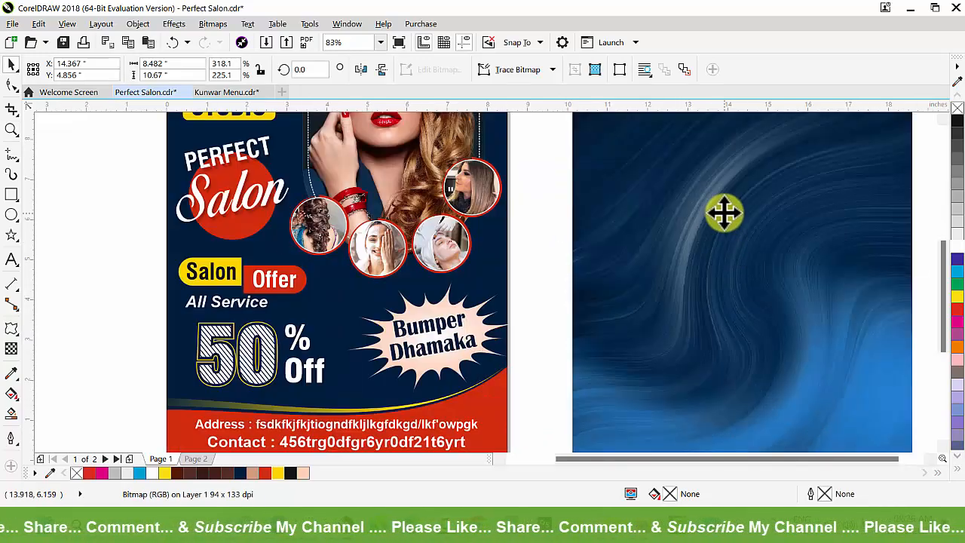
right_click(724, 214)
click(769, 122)
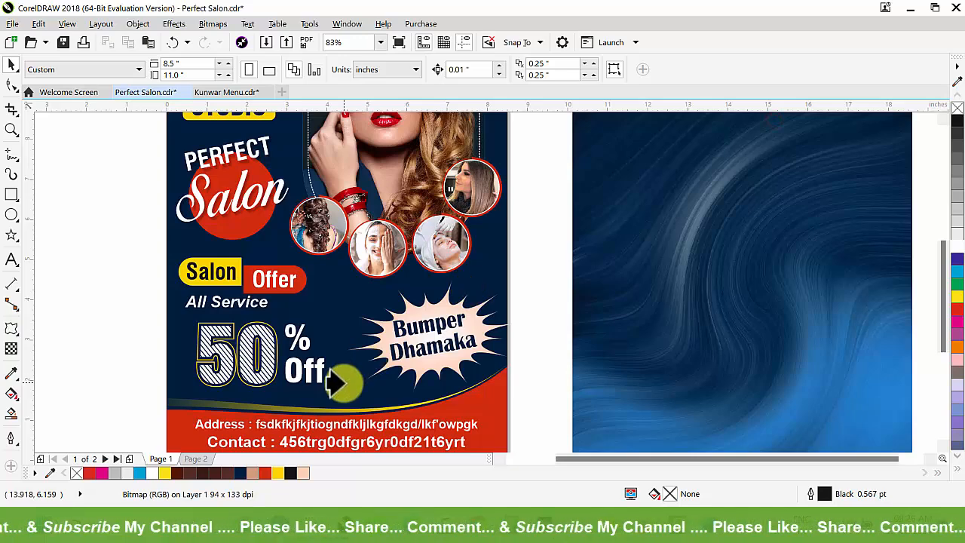
click(335, 383)
- Select the swirl image inside the background PowerClip and apply a uniform transparency of 50 to it
scroll(395, 377, down, 5)
key(z)
drag(338, 239, 520, 420)
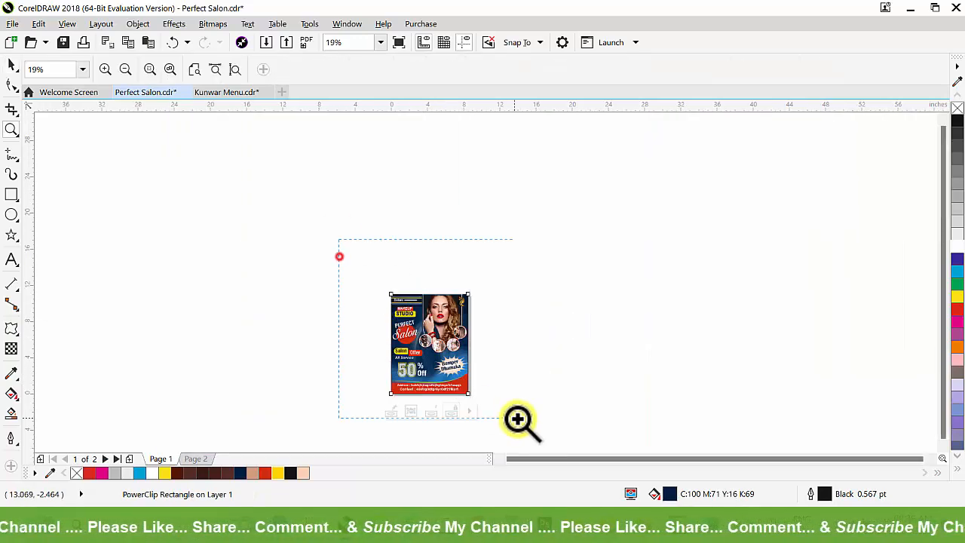
drag(381, 177, 633, 422)
drag(329, 133, 700, 431)
key(space)
ctrl+click(455, 388)
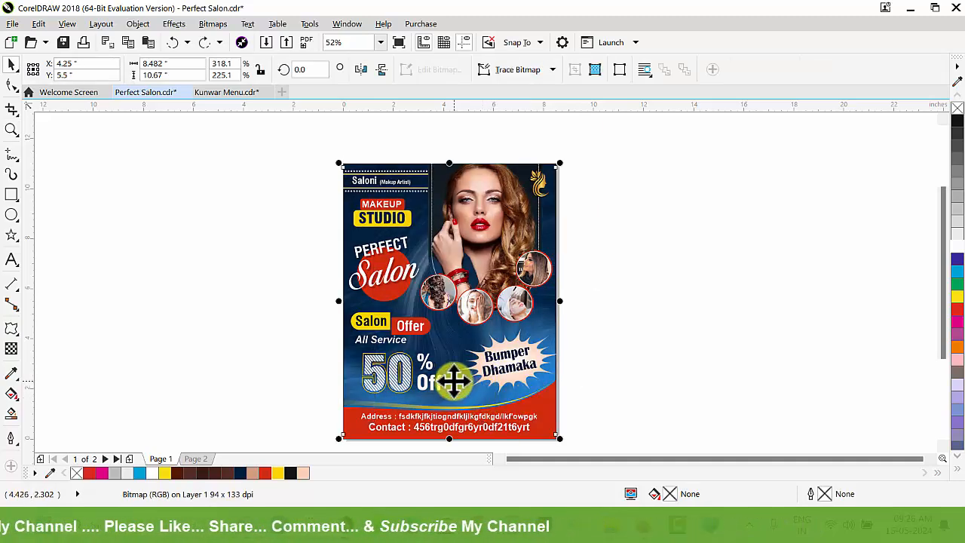
click(12, 349)
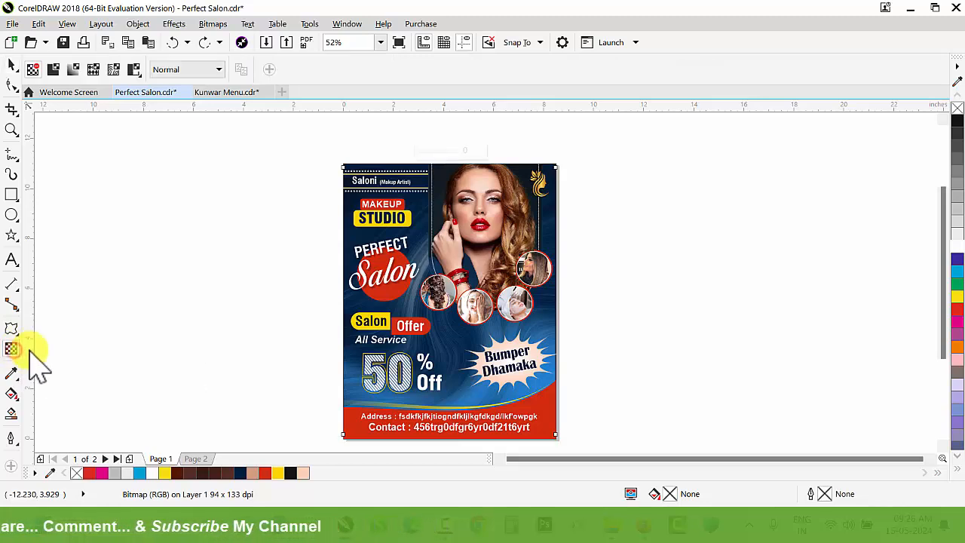
click(53, 70)
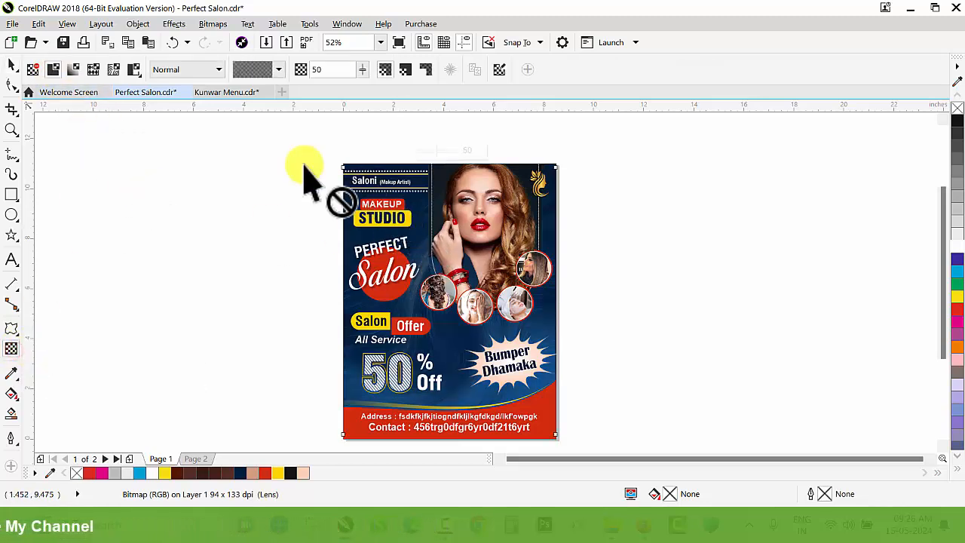
click(10, 66)
click(749, 330)
key(z)
drag(226, 267, 243, 282)
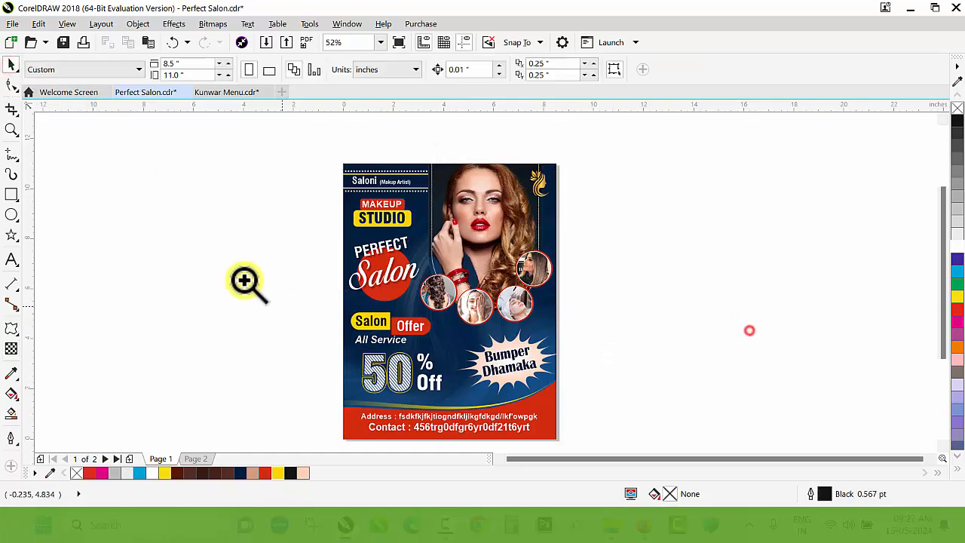
drag(243, 281, 698, 422)
drag(405, 136, 646, 416)
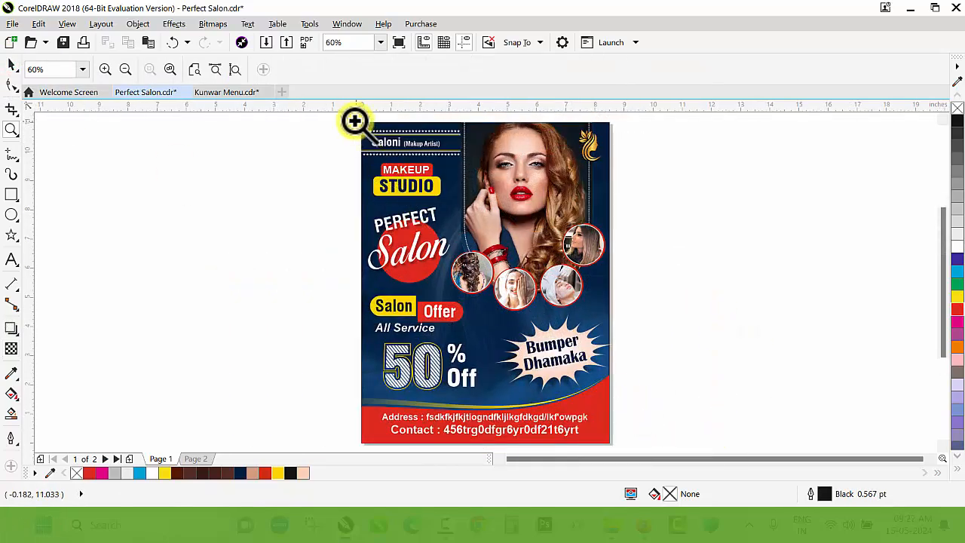
drag(354, 121, 618, 446)
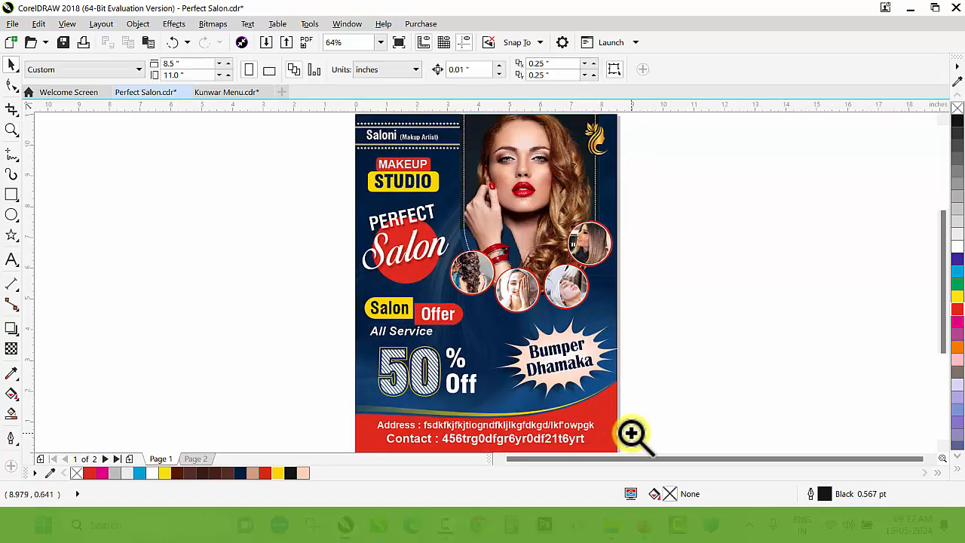